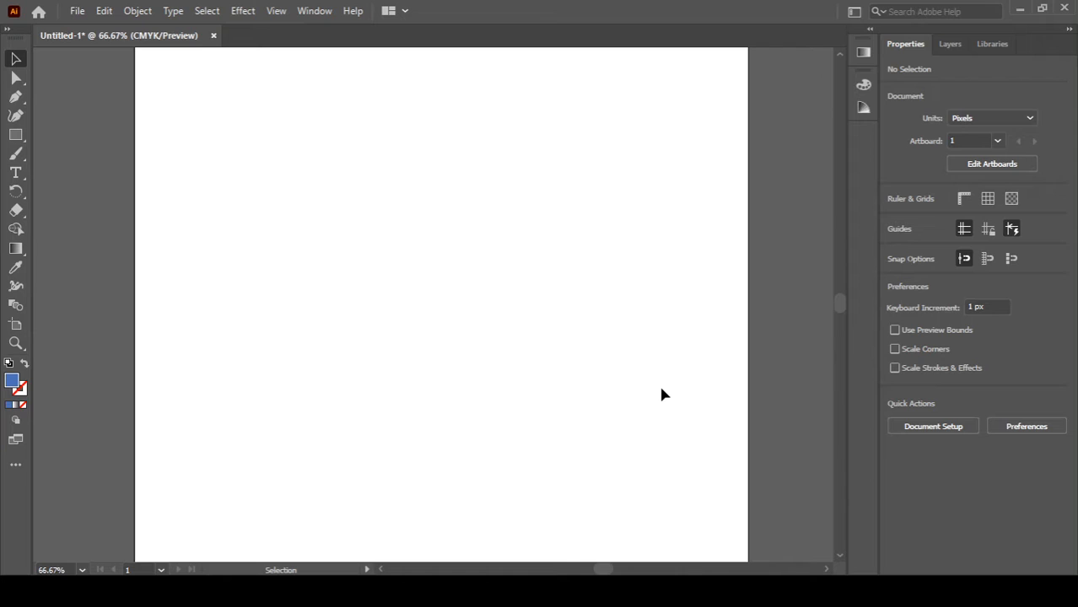
# Step: Draw a blue rectangle about 381 × 527 px in the middle of the artboard
pyautogui.press('m')
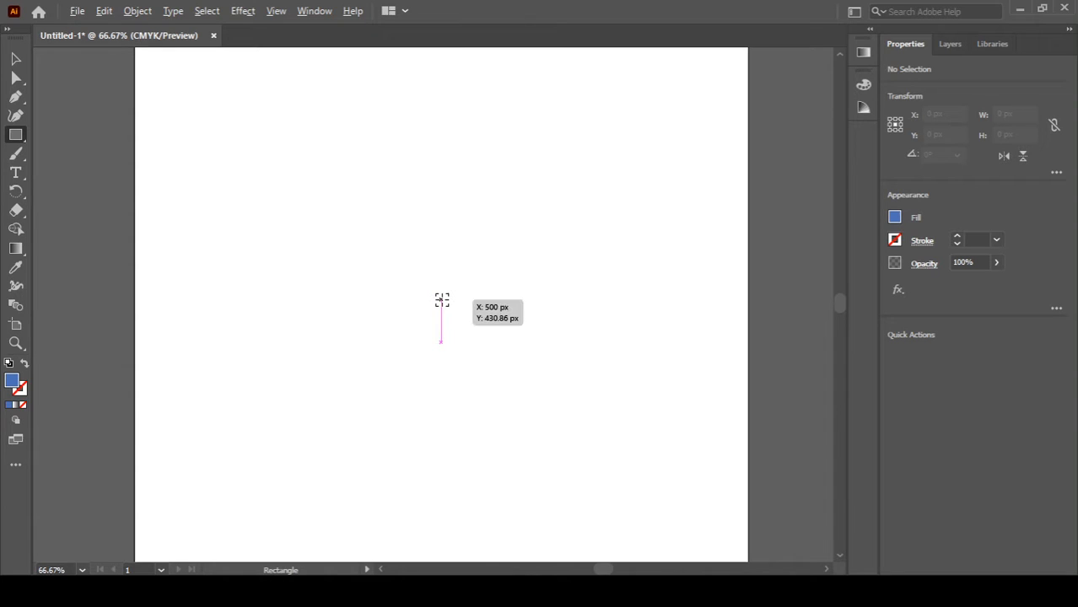
pyautogui.moveTo(441, 300); pyautogui.dragTo(565, 430)
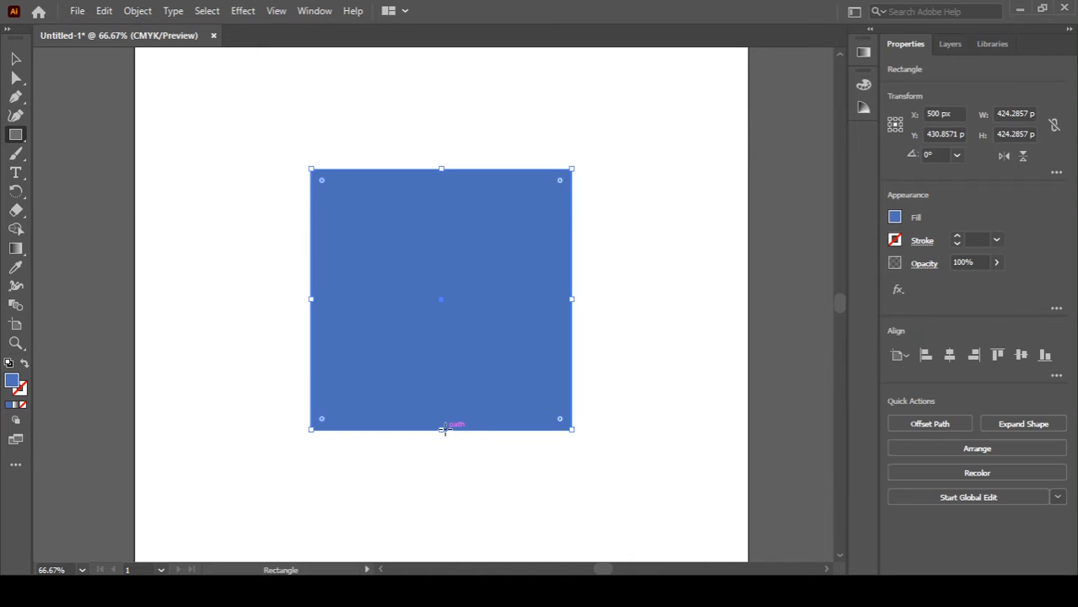
pyautogui.moveTo(441, 428); pyautogui.dragTo(443, 461)
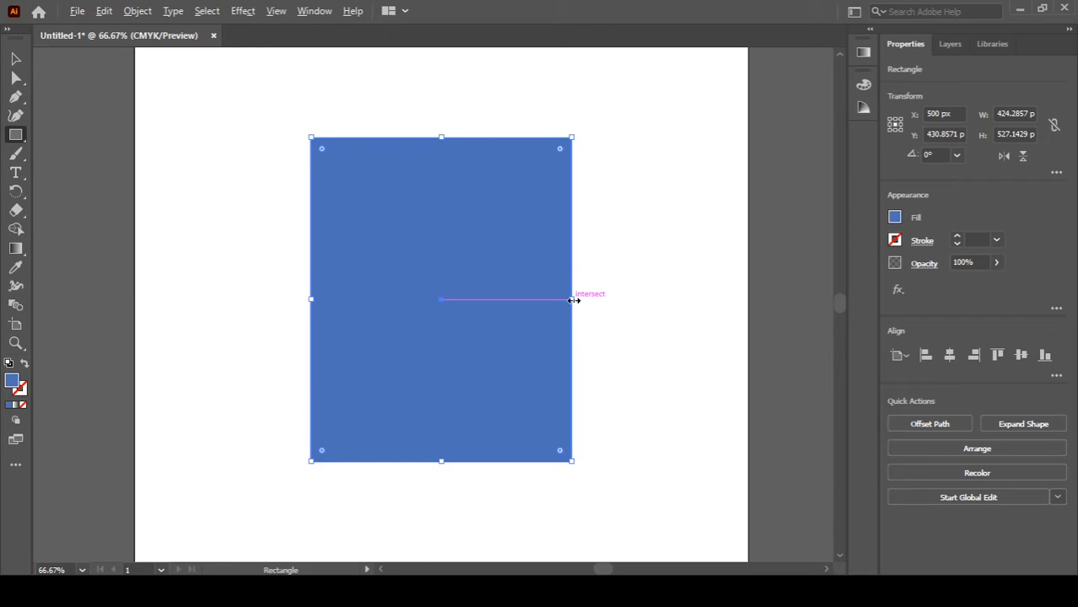
pyautogui.moveTo(573, 300)
pyautogui.mouseDown()
pyautogui.moveTo(548, 300)
pyautogui.moveTo(559, 302)
pyautogui.mouseUp()
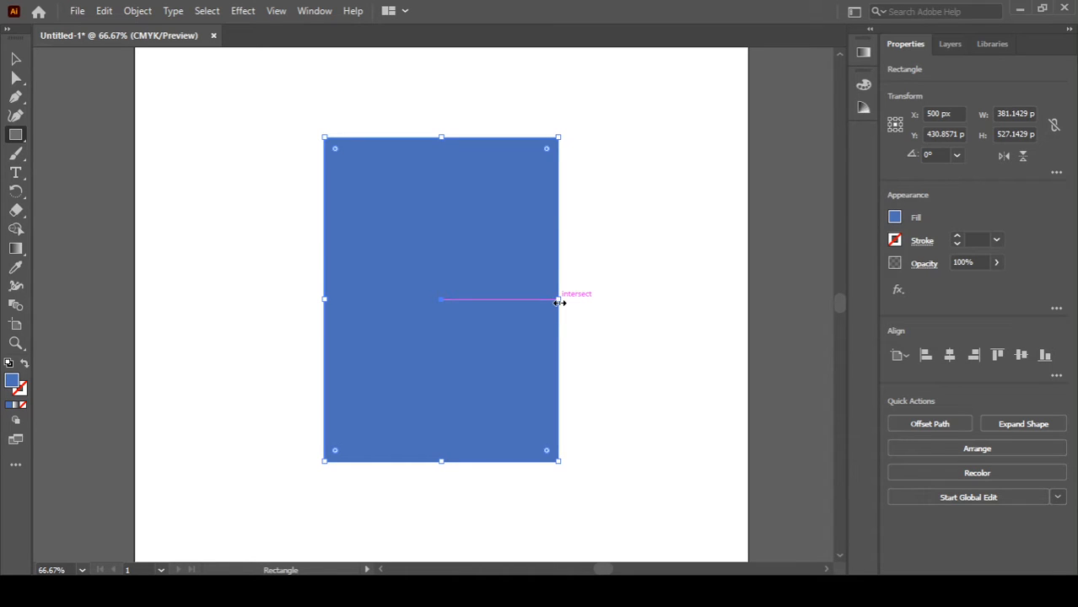
# Step: Duplicate the rectangle as a centered inset copy about 350 × 483 px
pyautogui.press('v')
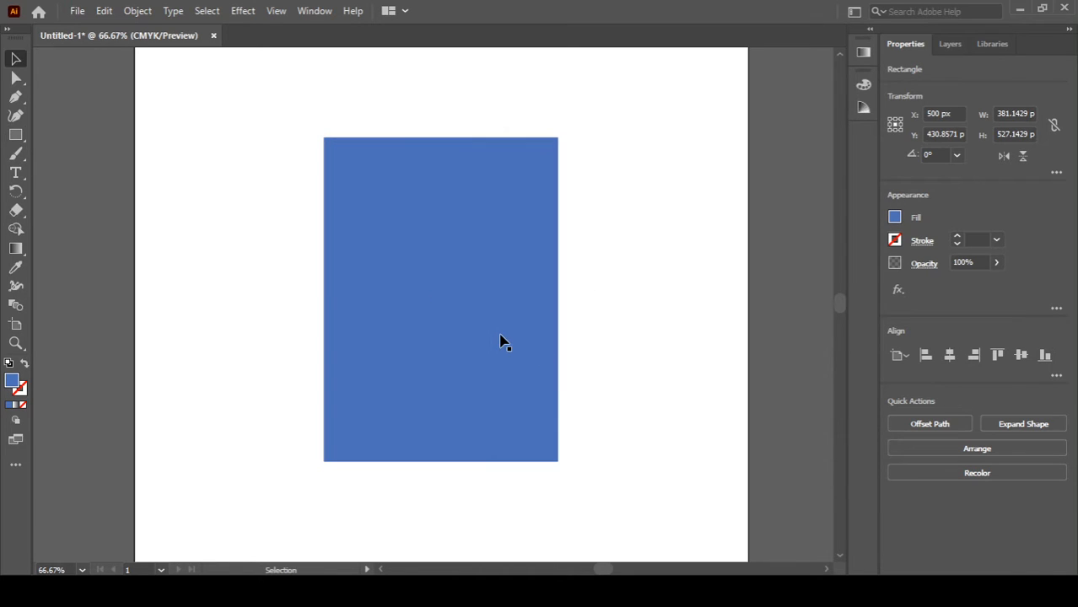
pyautogui.click(653, 348)
pyautogui.click(411, 358)
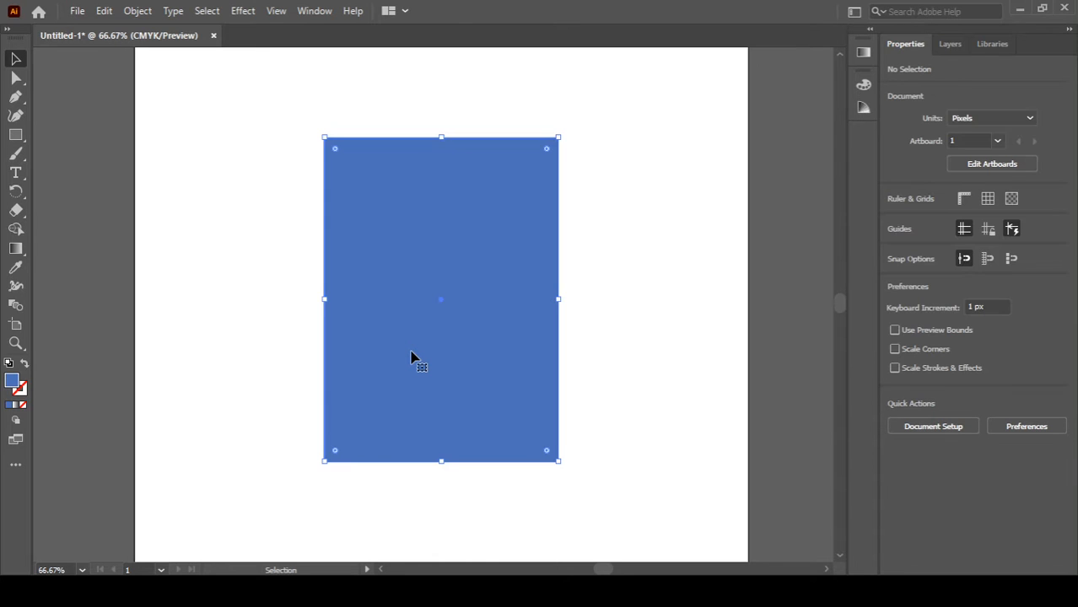
pyautogui.press('a')
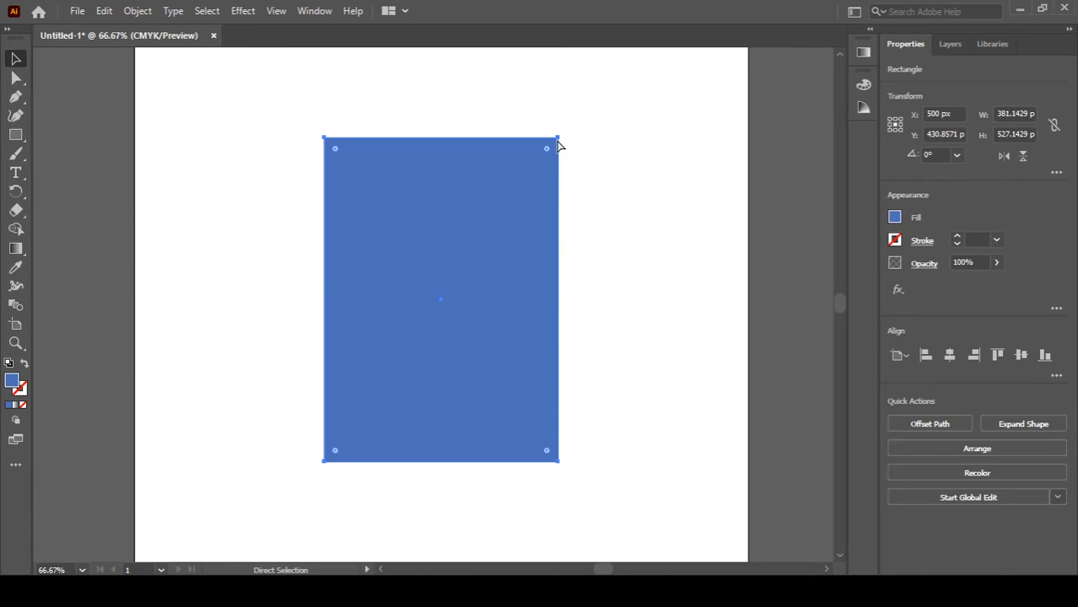
pyautogui.press('v')
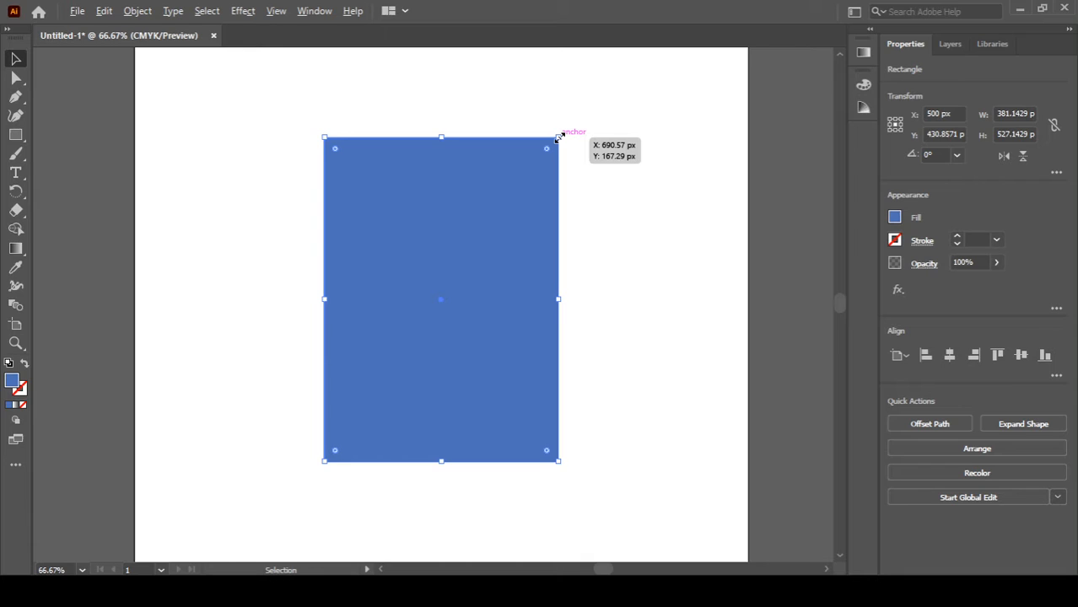
pyautogui.moveTo(558, 137); pyautogui.dragTo(550, 149)
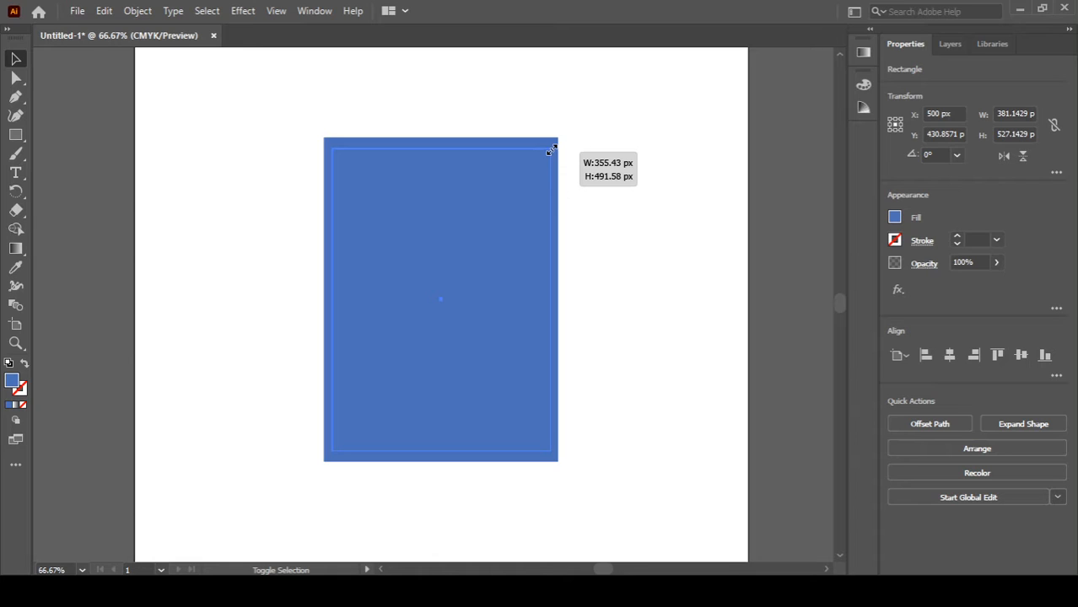
pyautogui.moveTo(551, 150); pyautogui.dragTo(555, 151)
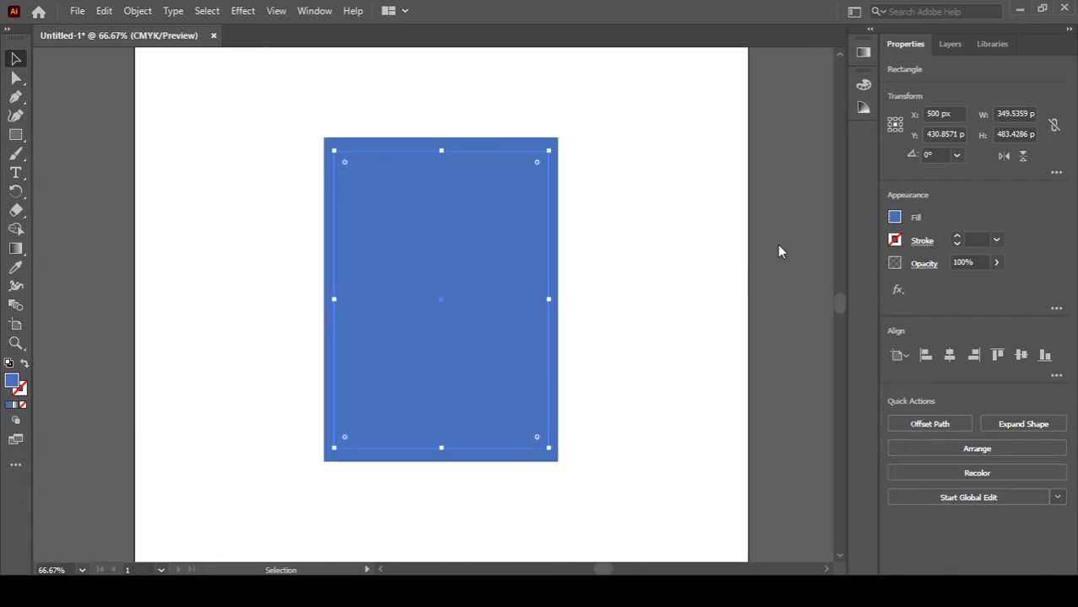
# Step: Give the inset rectangle no fill and a white 1 pt stroke
pyautogui.press('/')
pyautogui.click(898, 242)
pyautogui.click(747, 302)
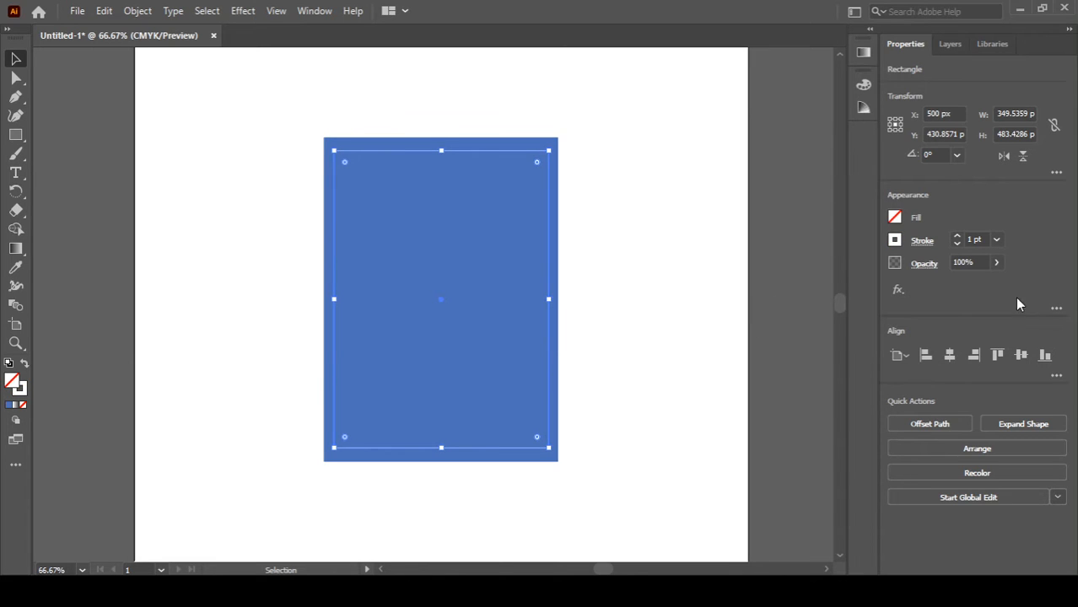
pyautogui.click(613, 337)
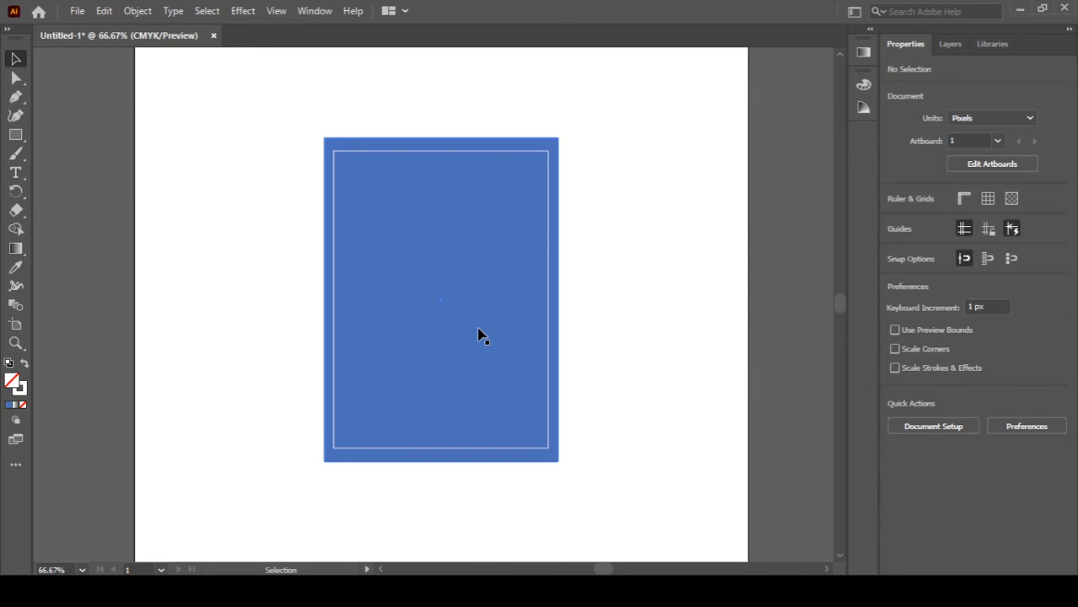
# Step: Draw a small outlined square about 69 px wide in the top-left corner of the inset frame
pyautogui.press('m')
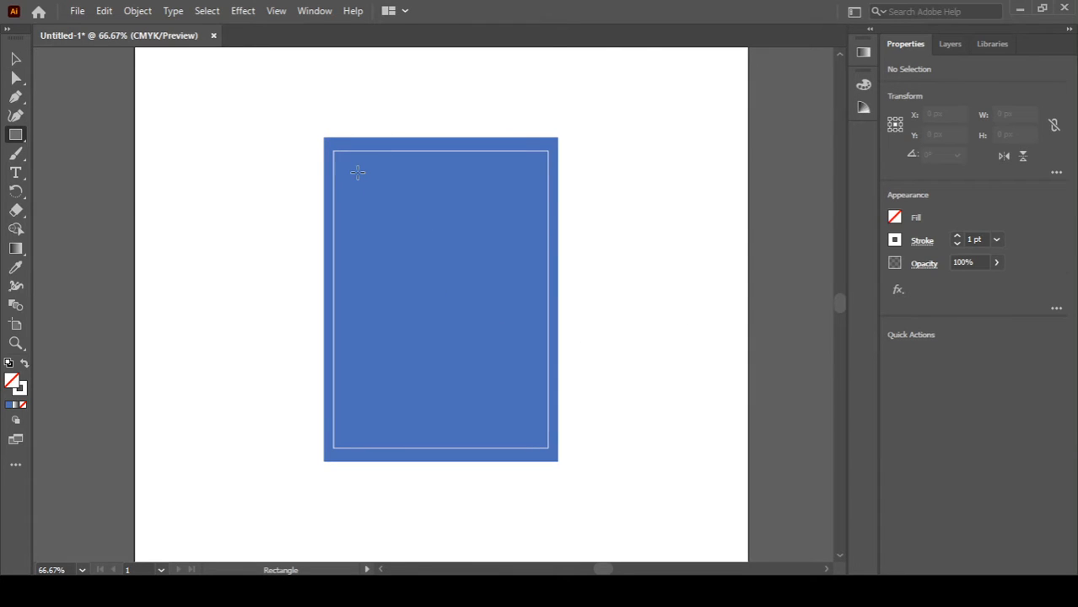
pyautogui.moveTo(343, 153); pyautogui.dragTo(383, 193)
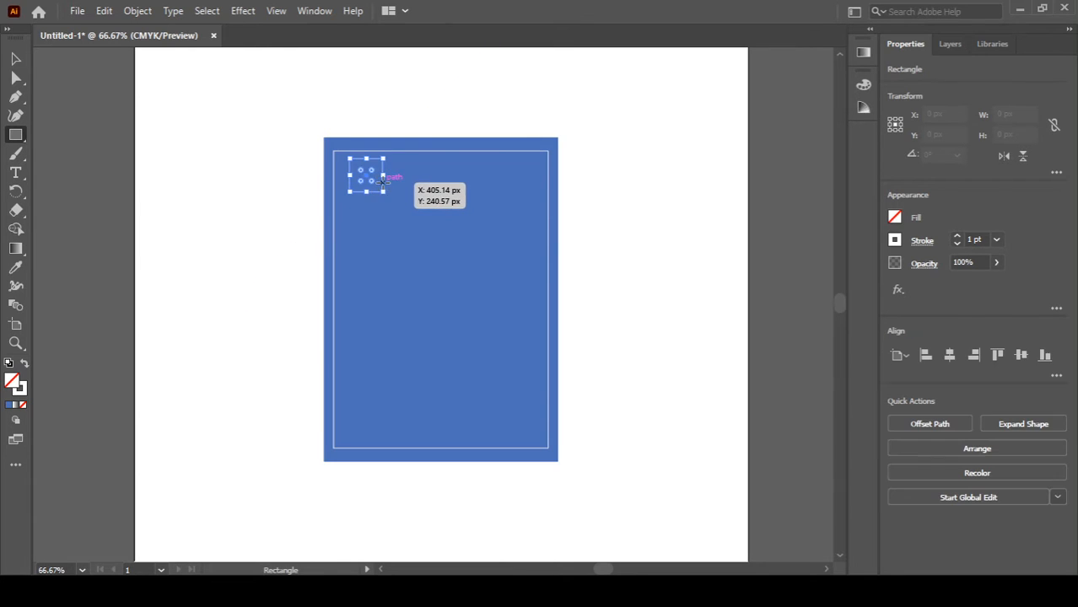
pyautogui.press('v')
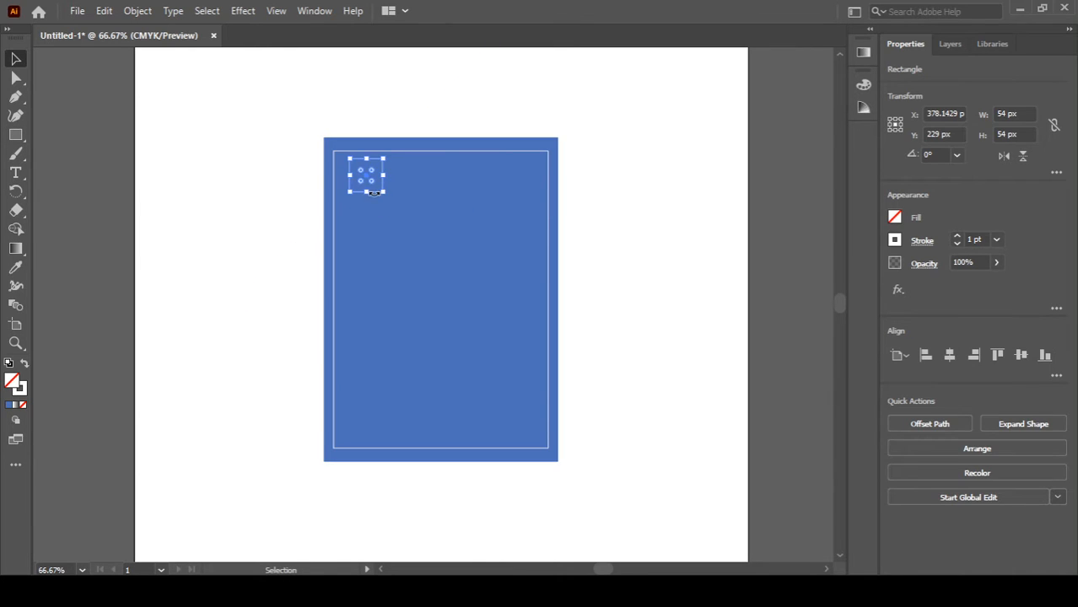
pyautogui.moveTo(375, 193); pyautogui.dragTo(378, 204)
pyautogui.click(245, 232)
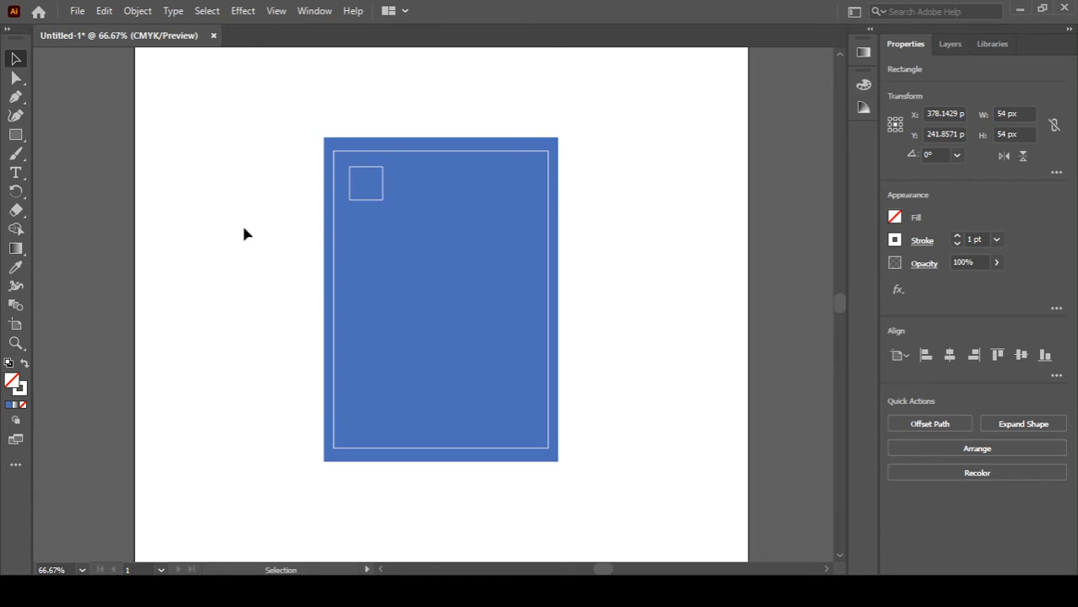
pyautogui.click(371, 199)
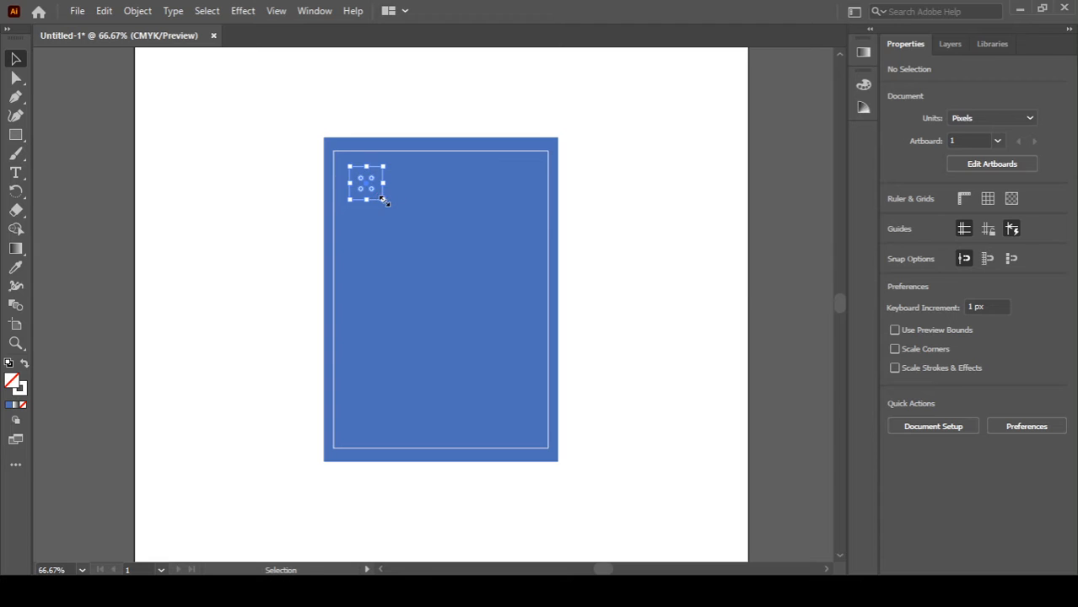
pyautogui.moveTo(384, 200); pyautogui.dragTo(393, 205)
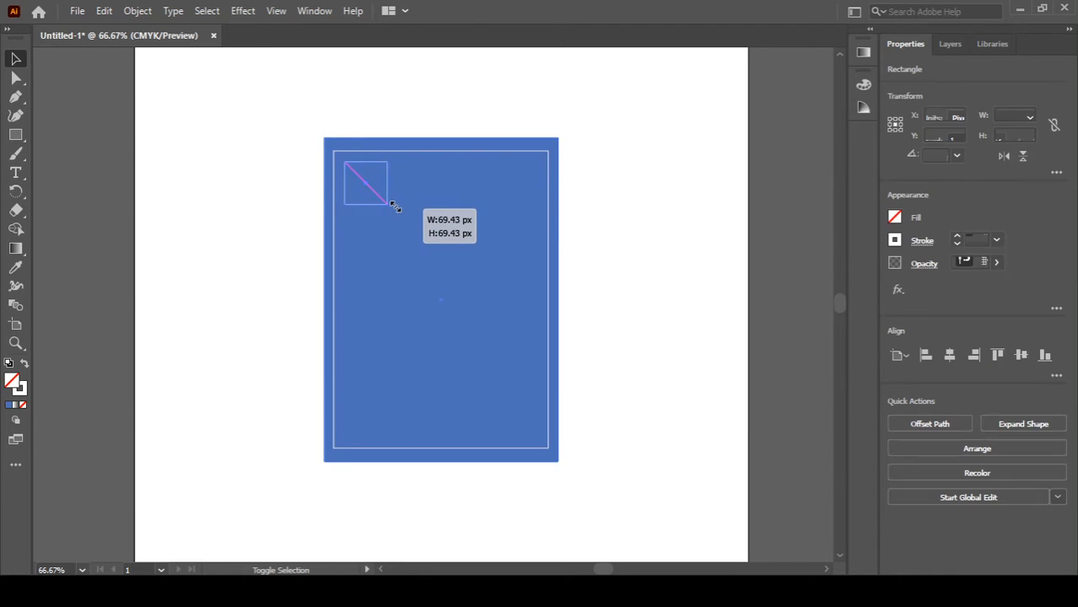
pyautogui.click(272, 214)
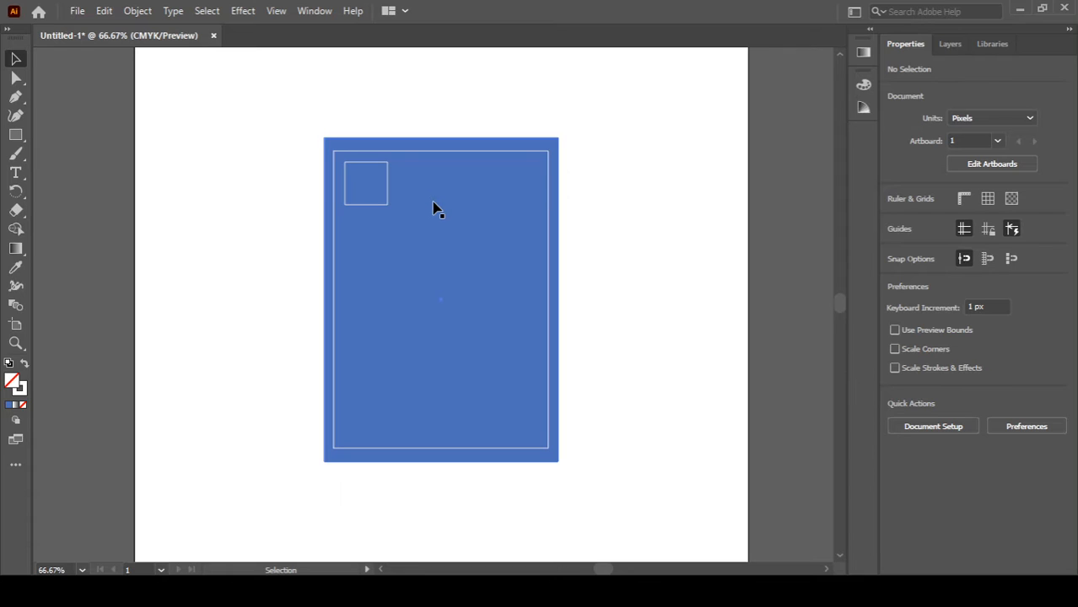
# Step: Draw an outlined circle about 76 px wide to the right of the square
pyautogui.press('l')
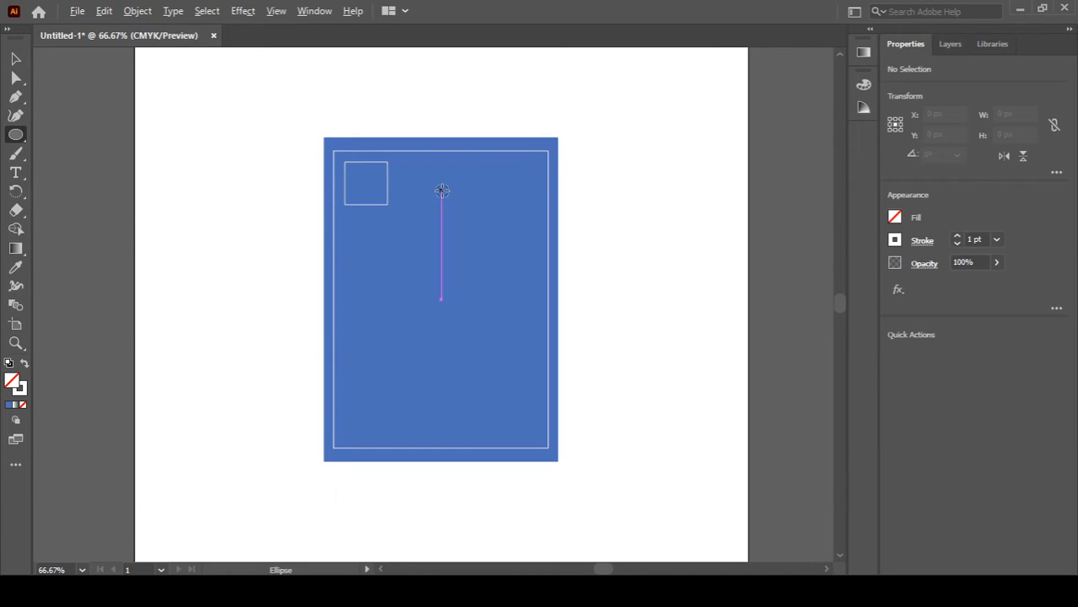
pyautogui.moveTo(434, 193); pyautogui.dragTo(451, 211)
pyautogui.press('v')
pyautogui.click(257, 265)
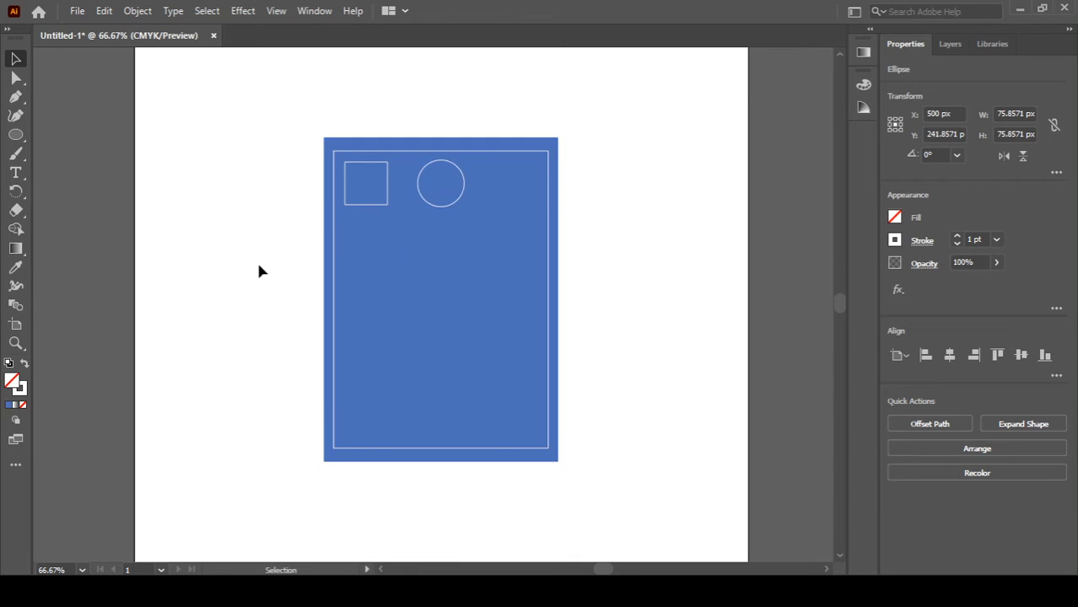
# Step: Duplicate the square to the right of the circle and rotate the copy 45° into a diamond
pyautogui.click(388, 202)
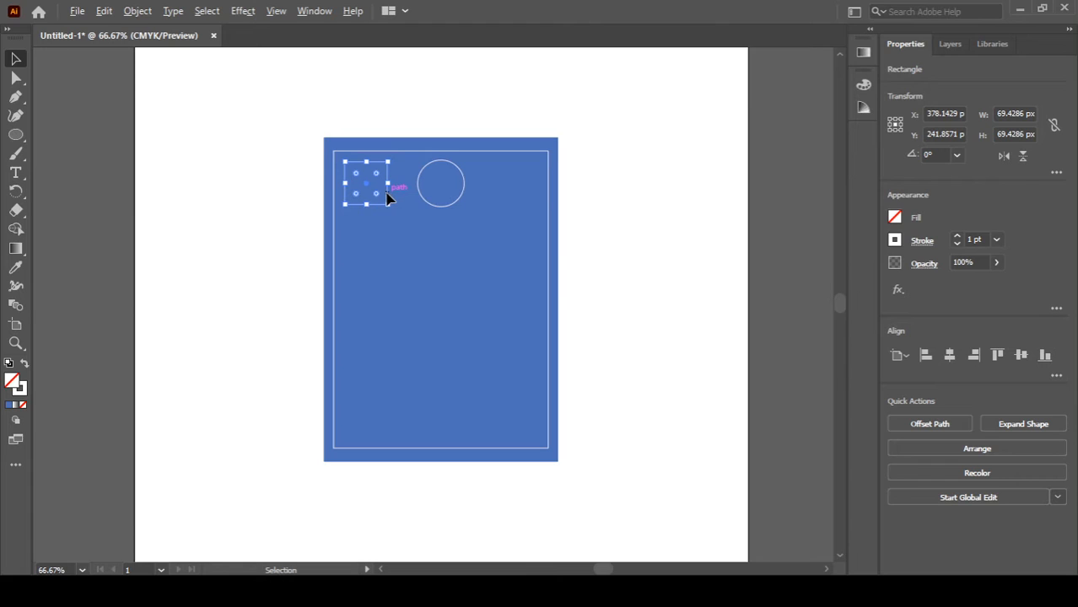
pyautogui.moveTo(388, 198); pyautogui.dragTo(545, 190)
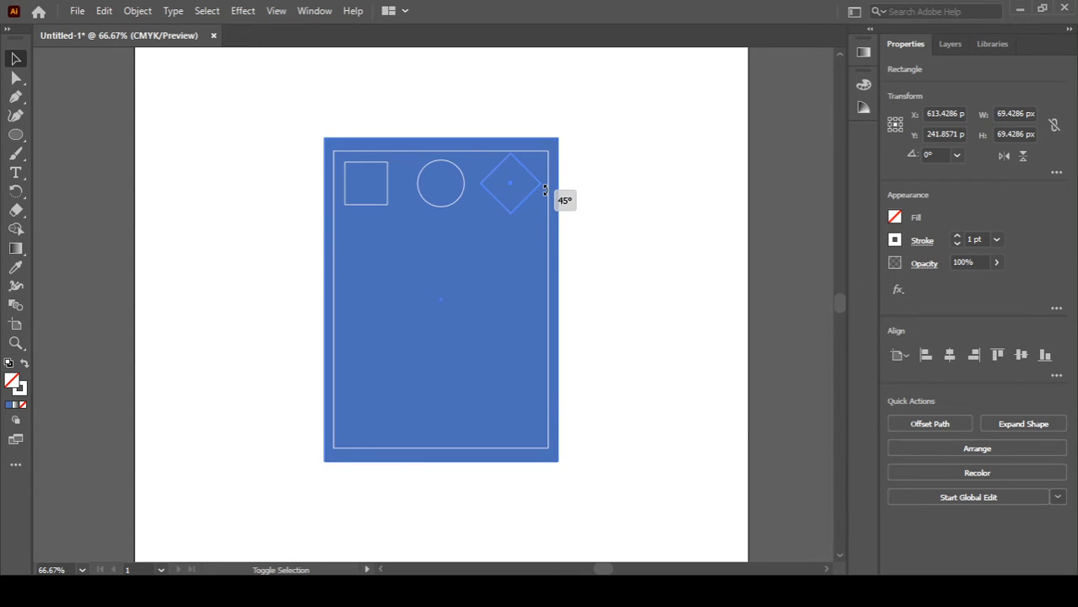
pyautogui.moveTo(545, 190); pyautogui.dragTo(544, 191)
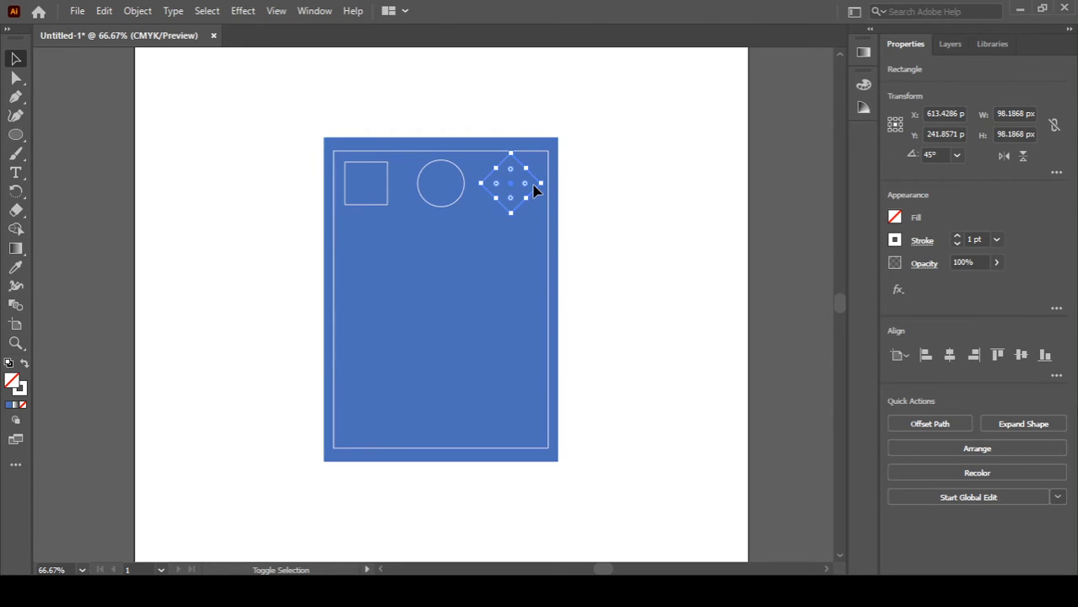
pyautogui.moveTo(516, 211); pyautogui.dragTo(520, 220)
pyautogui.click(570, 248)
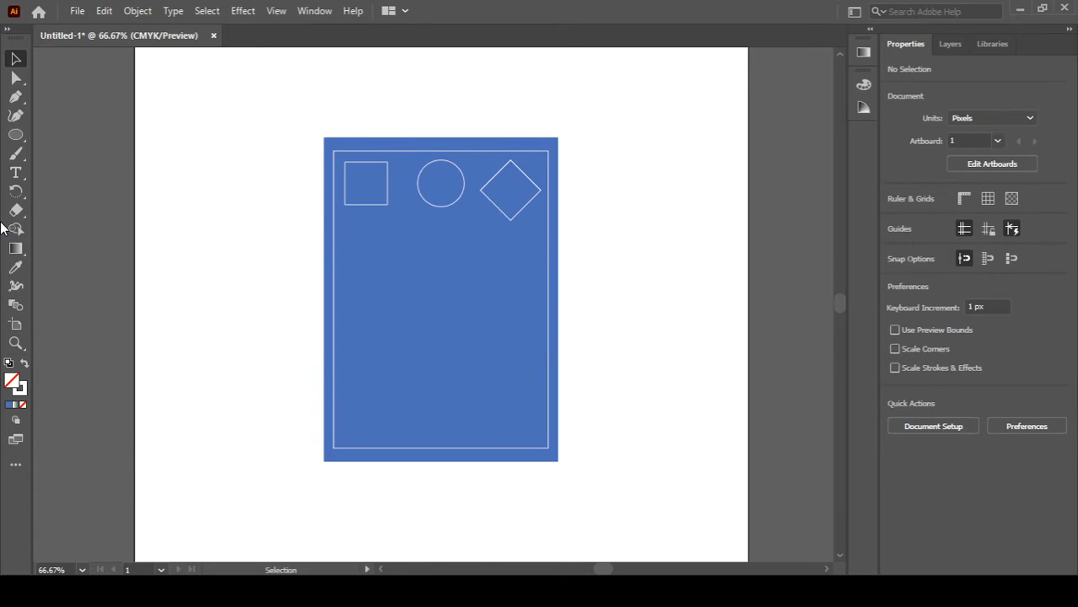
# Step: Draw a horizontal line about 292 px long below the row of shapes with the Line Segment tool
pyautogui.click(15, 153)
pyautogui.press('\\')
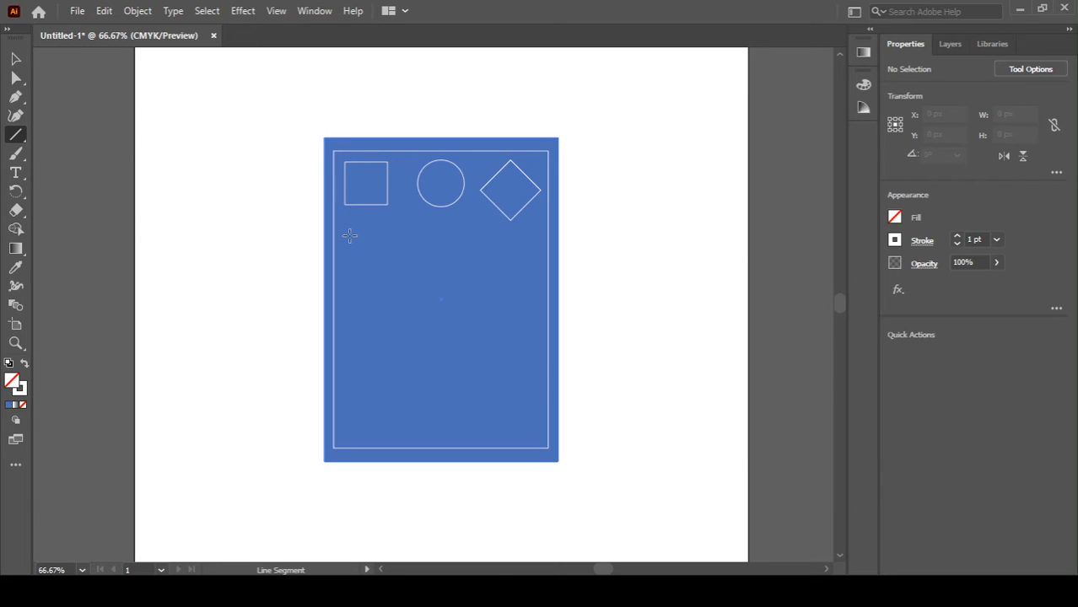
pyautogui.moveTo(348, 235); pyautogui.dragTo(529, 237)
pyautogui.press('v')
pyautogui.click(656, 291)
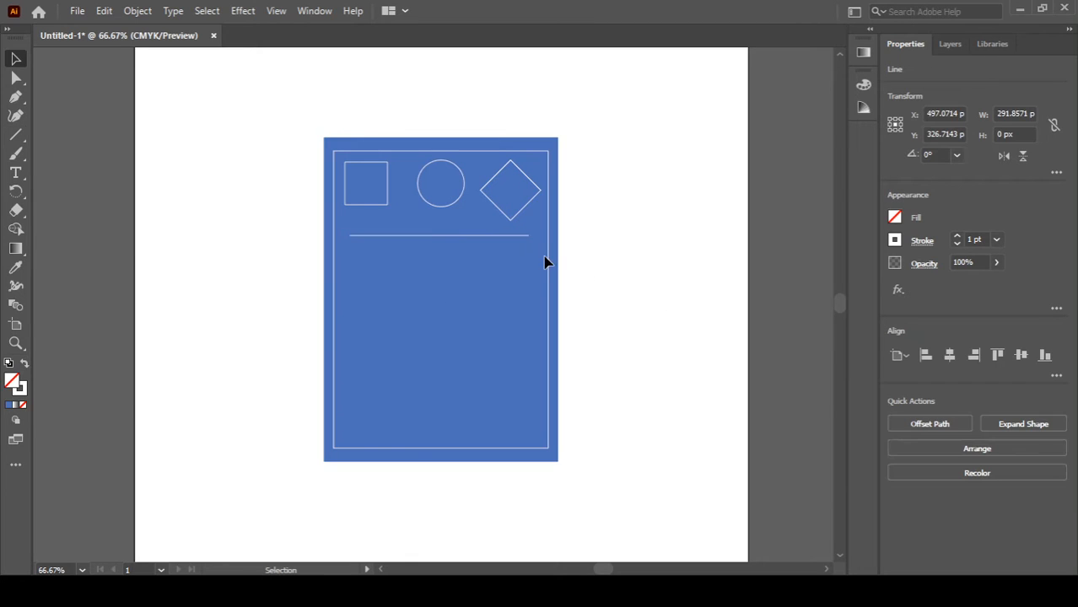
# Step: Duplicate the line downward to make four evenly spaced horizontal lines
pyautogui.click(480, 241)
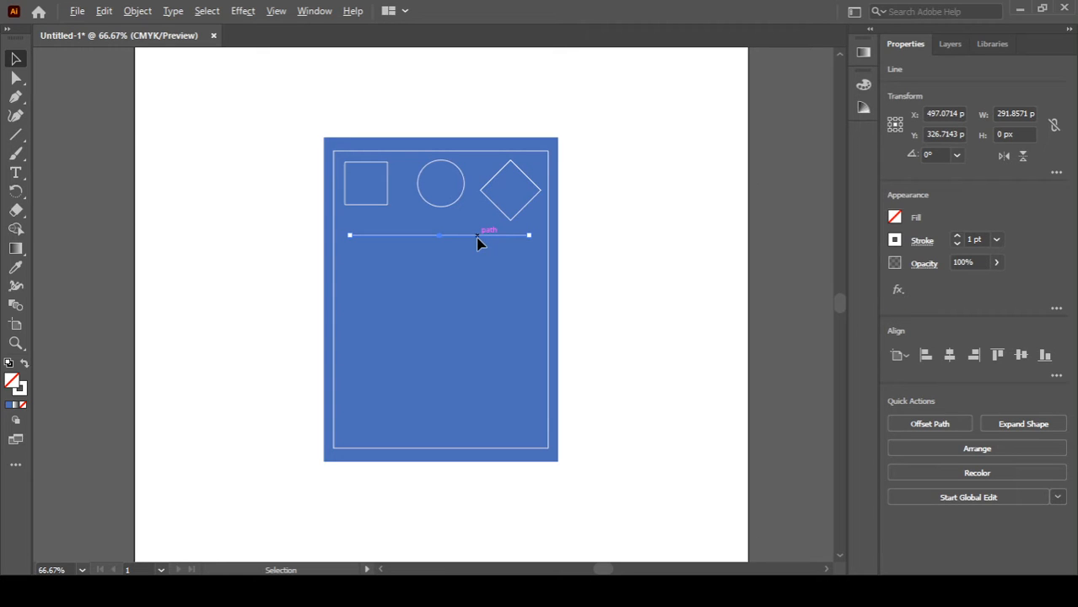
pyautogui.moveTo(478, 243)
pyautogui.mouseDown()
pyautogui.moveTo(477, 268)
pyautogui.moveTo(478, 257)
pyautogui.mouseUp()
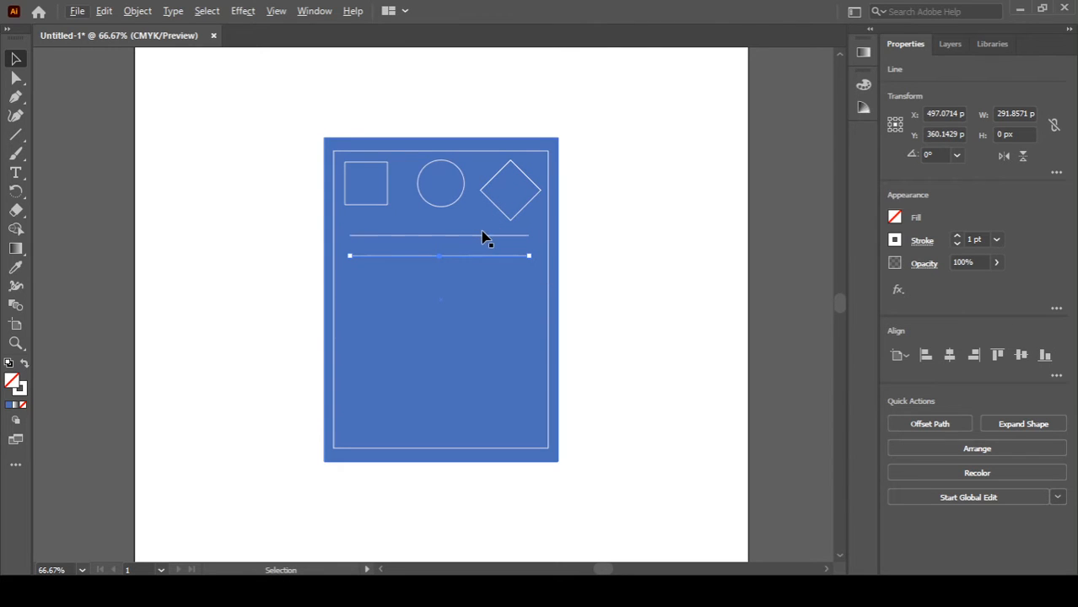
pyautogui.keyDown('shift'); pyautogui.click(484, 236); pyautogui.keyUp('shift')
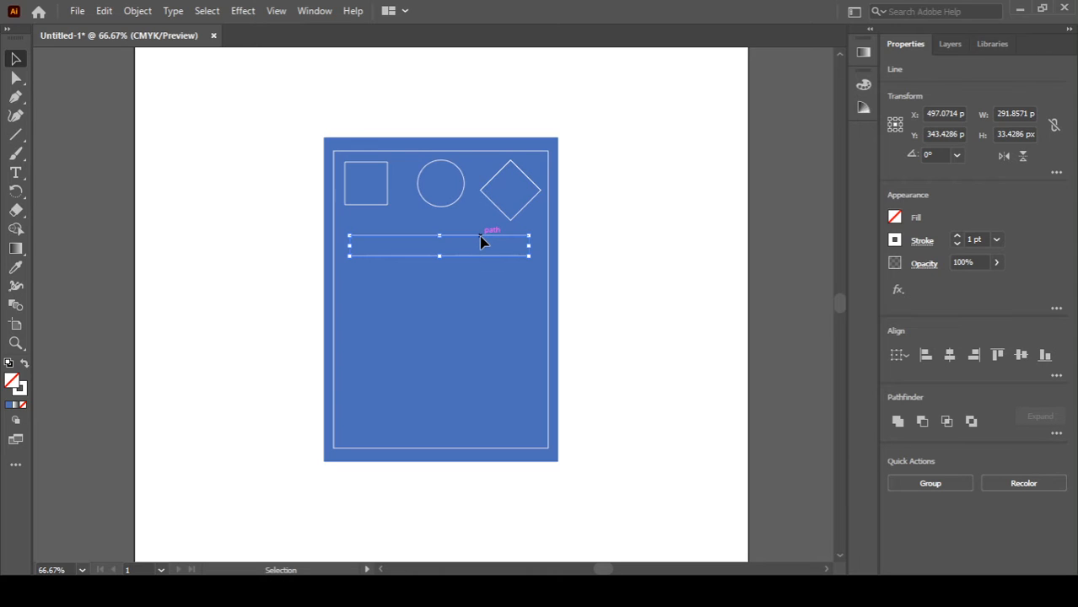
pyautogui.moveTo(481, 242); pyautogui.dragTo(483, 279)
pyautogui.click(567, 310)
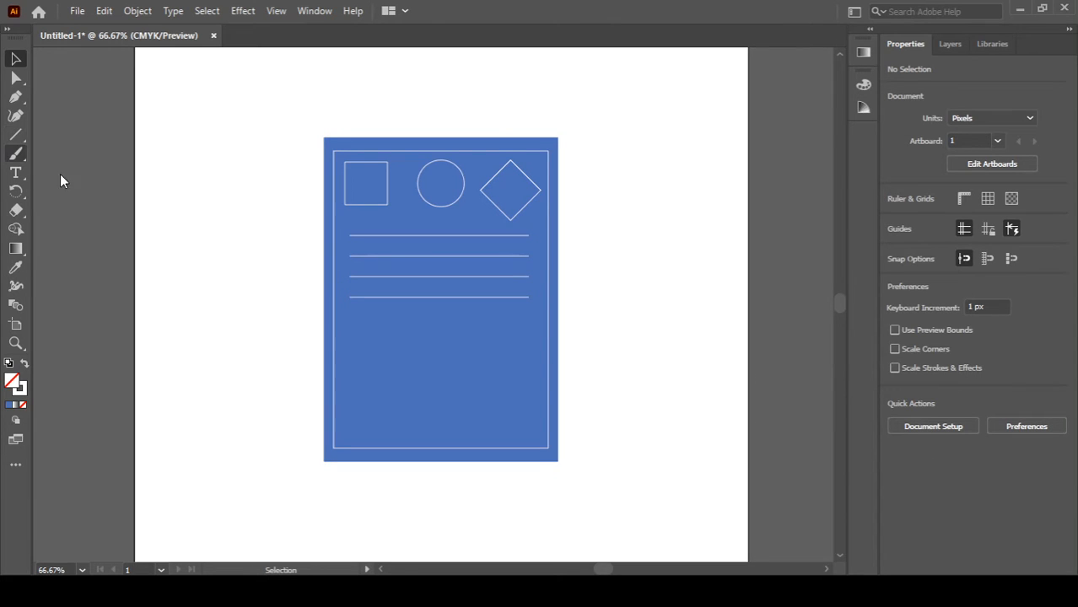
# Step: Draw a downward-pointing triangle about 87 × 75 px and move it below the lines on the left
pyautogui.click(80, 193)
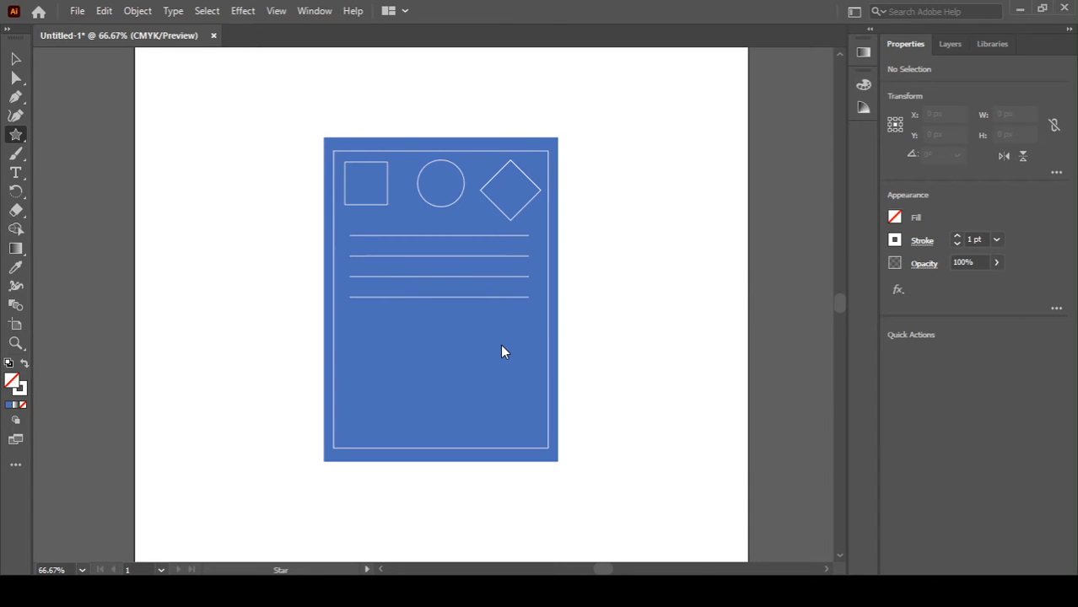
pyautogui.press('v')
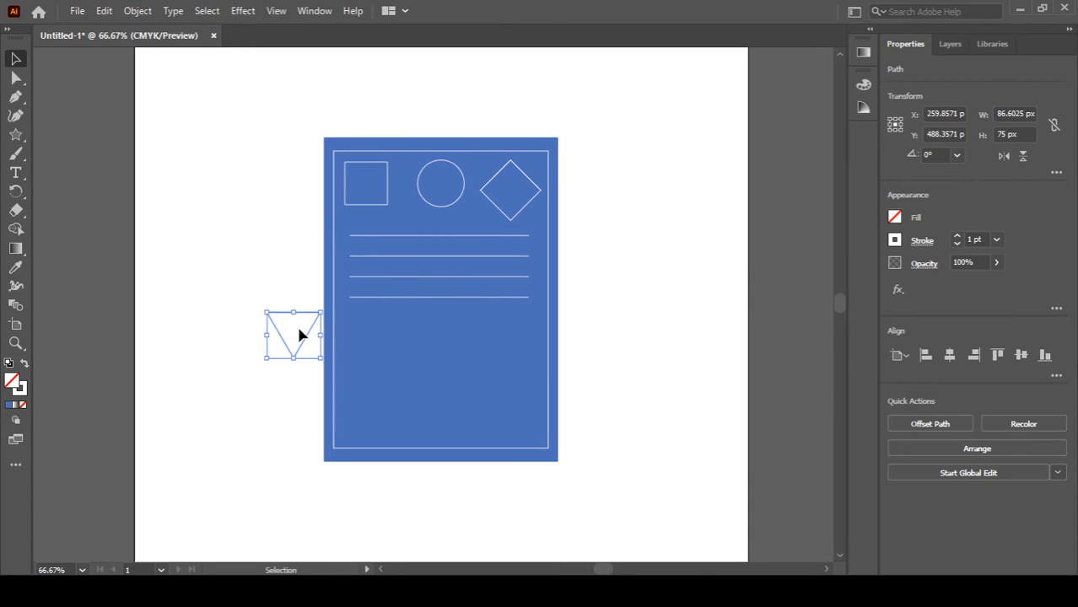
pyautogui.moveTo(310, 332); pyautogui.dragTo(400, 342)
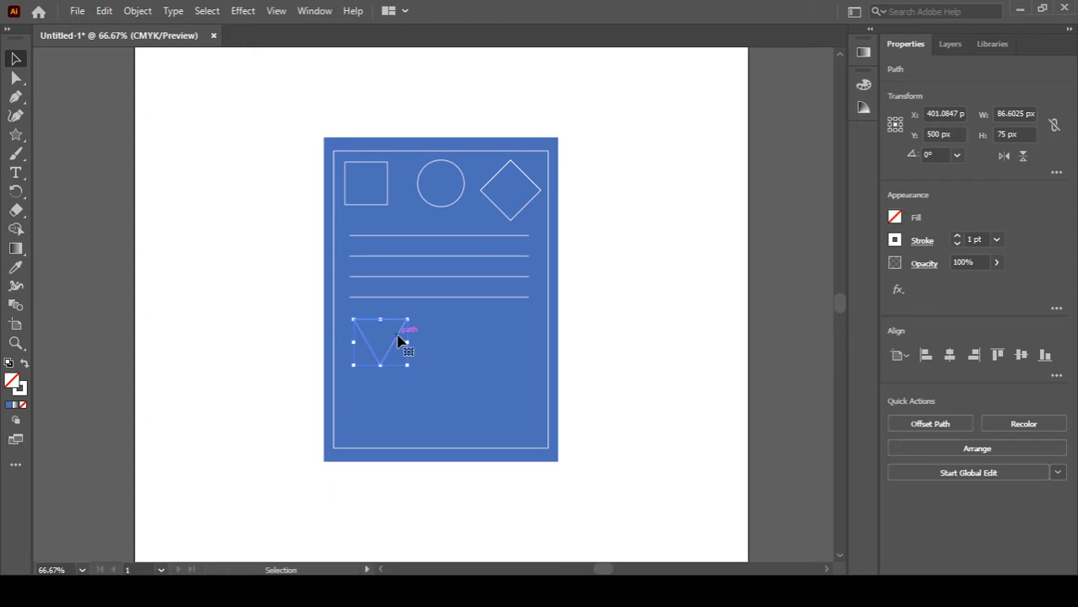
# Step: Try moving the diamond down beside the triangle twice, undoing each move
pyautogui.click(502, 211)
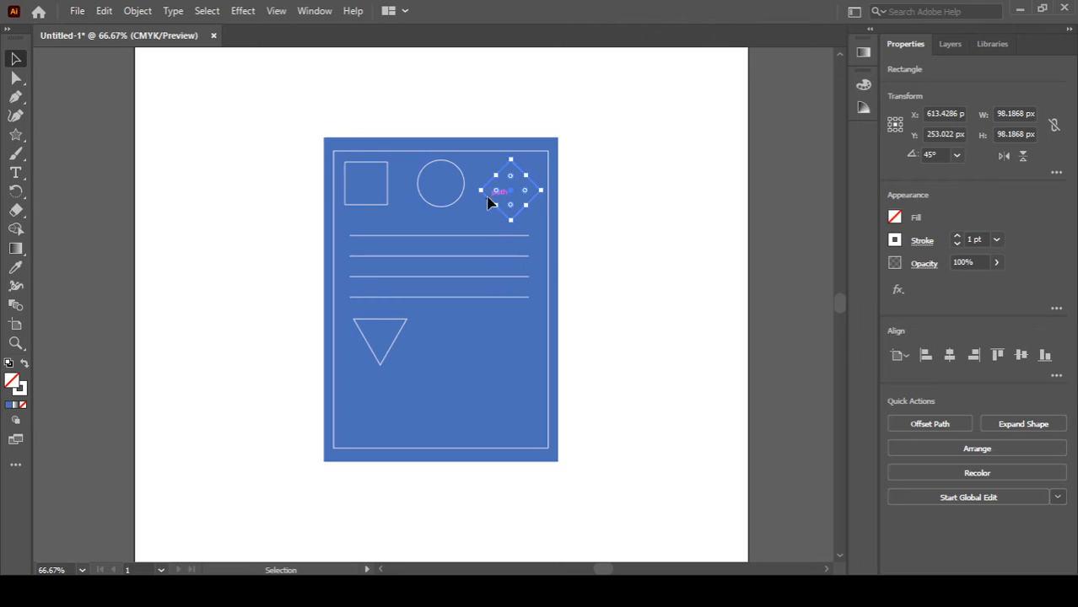
pyautogui.moveTo(488, 203); pyautogui.dragTo(425, 355)
pyautogui.hotkey('ctrl', 'z')
pyautogui.moveTo(505, 217); pyautogui.dragTo(472, 365)
pyautogui.hotkey('ctrl', 'z')
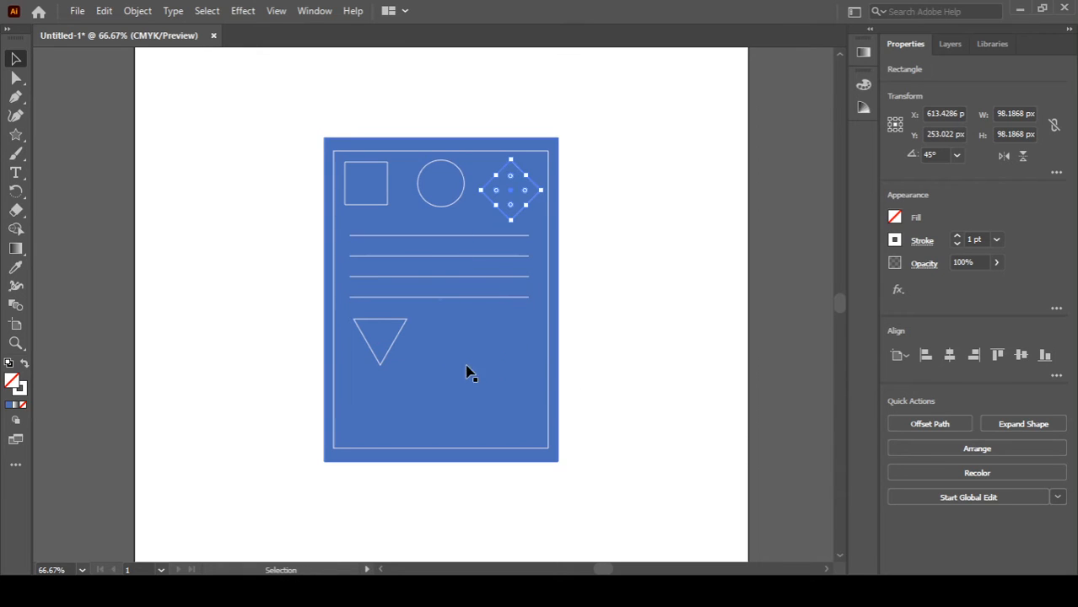
# Step: Copy the diamond below the lines and place it beside the triangle in a lower row
pyautogui.moveTo(507, 214); pyautogui.dragTo(488, 361)
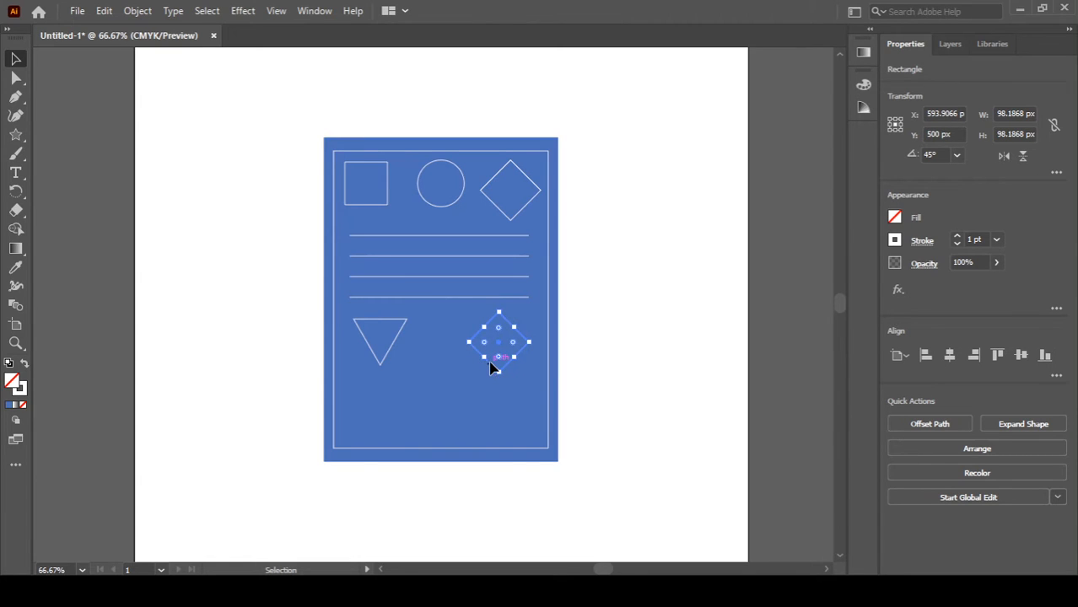
pyautogui.moveTo(493, 368); pyautogui.dragTo(447, 366)
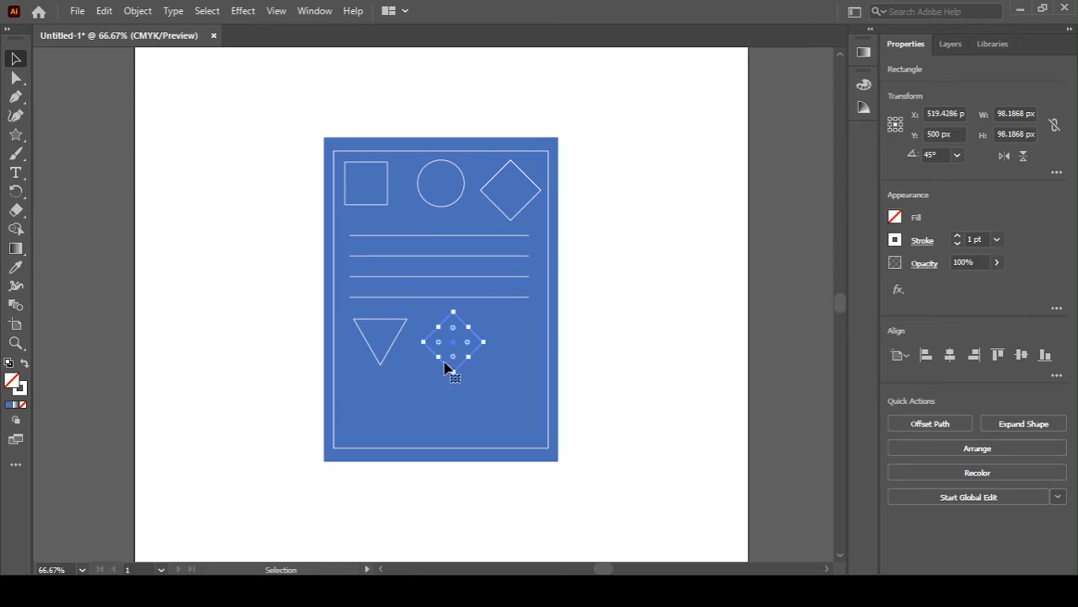
# Step: Copy the circle down to the right of the lower diamond, completing the lower row of shapes
pyautogui.click(453, 207)
pyautogui.moveTo(455, 207); pyautogui.dragTo(514, 325)
pyautogui.hotkey('ctrl', 'z')
pyautogui.moveTo(460, 201); pyautogui.dragTo(482, 251)
pyautogui.hotkey('ctrl', 'z')
pyautogui.click(461, 203)
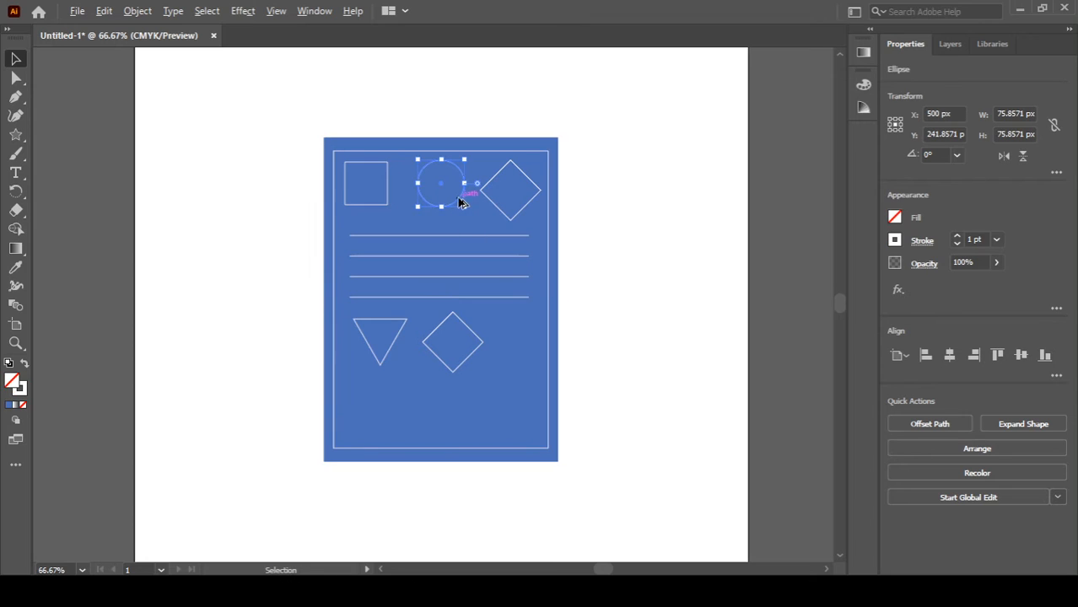
pyautogui.moveTo(459, 202); pyautogui.dragTo(512, 315)
pyautogui.hotkey('ctrl', 'z')
pyautogui.moveTo(461, 203); pyautogui.dragTo(539, 357)
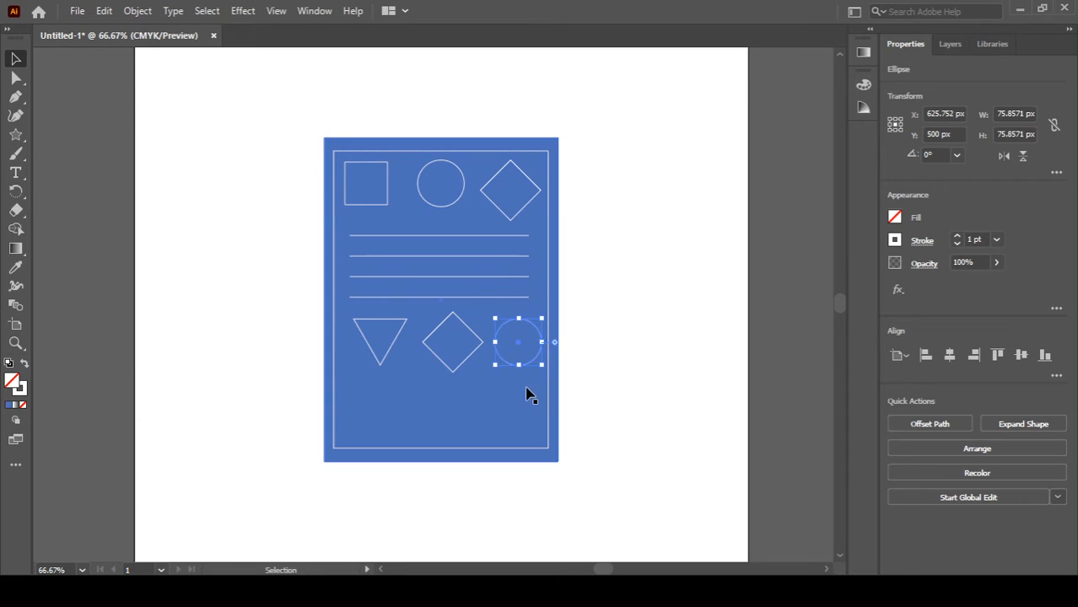
# Step: Nudge the lower diamond and circle a few pixels left to even the spacing of the lower row
pyautogui.click(437, 360)
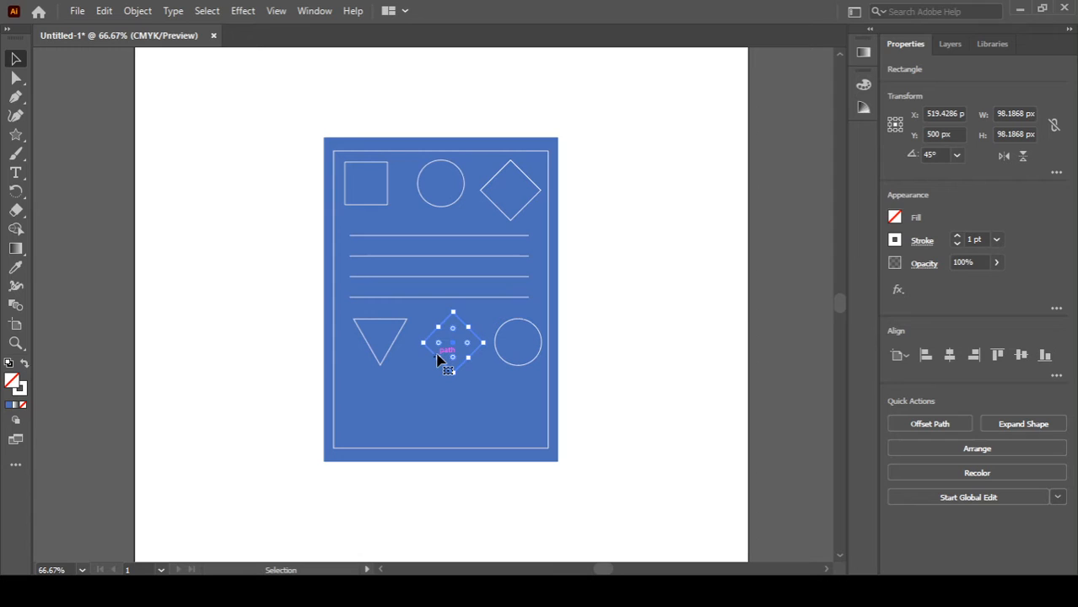
pyautogui.press('Left')
pyautogui.press('Left')
pyautogui.press('Left')
pyautogui.press('Left')
pyautogui.press('Left')
pyautogui.press('Left')
pyautogui.press('Left')
pyautogui.click(504, 364)
pyautogui.press('Left')
pyautogui.press('Left')
pyautogui.press('Left')
pyautogui.press('Left')
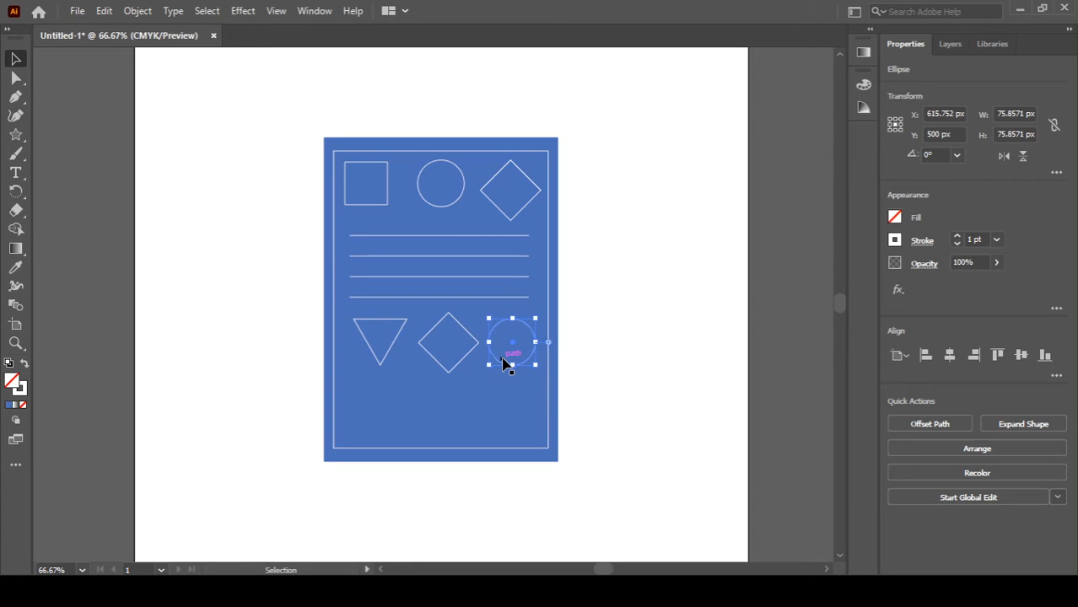
pyautogui.click(448, 369)
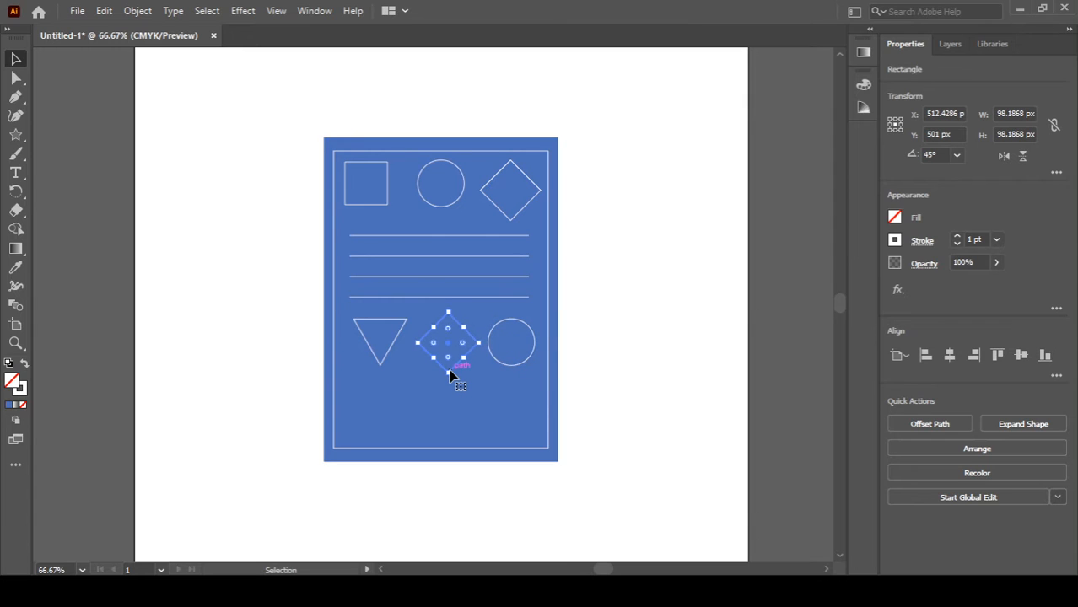
pyautogui.press('Left')
pyautogui.press('Left')
pyautogui.press('Left')
pyautogui.press('Left')
pyautogui.click(611, 307)
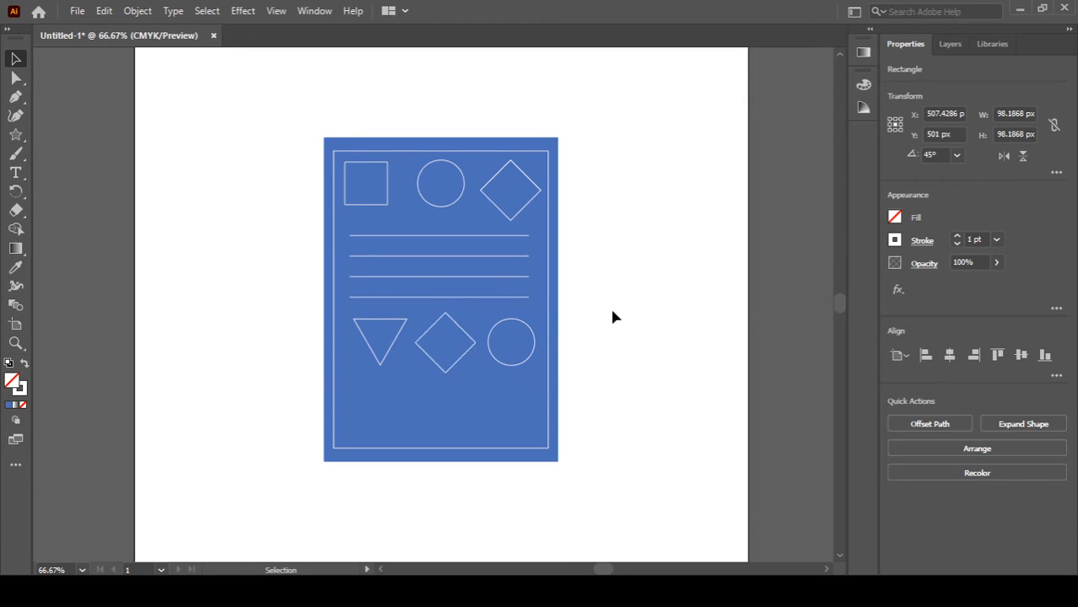
# Step: Copy the four horizontal lines down below the lower row of shapes
pyautogui.click(491, 254)
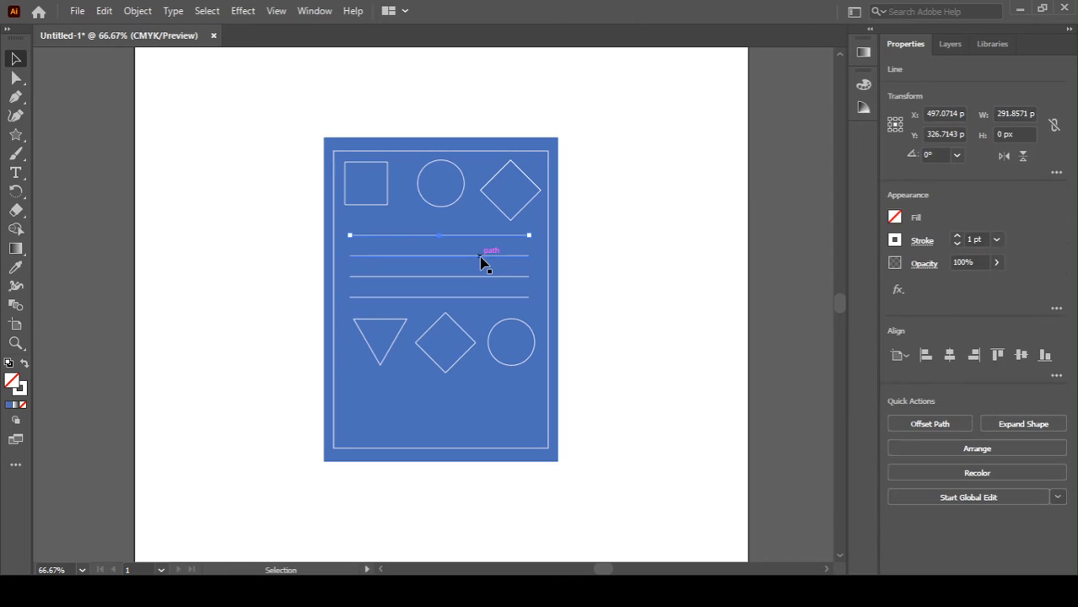
pyautogui.keyDown('shift'); pyautogui.click(499, 236); pyautogui.keyUp('shift')
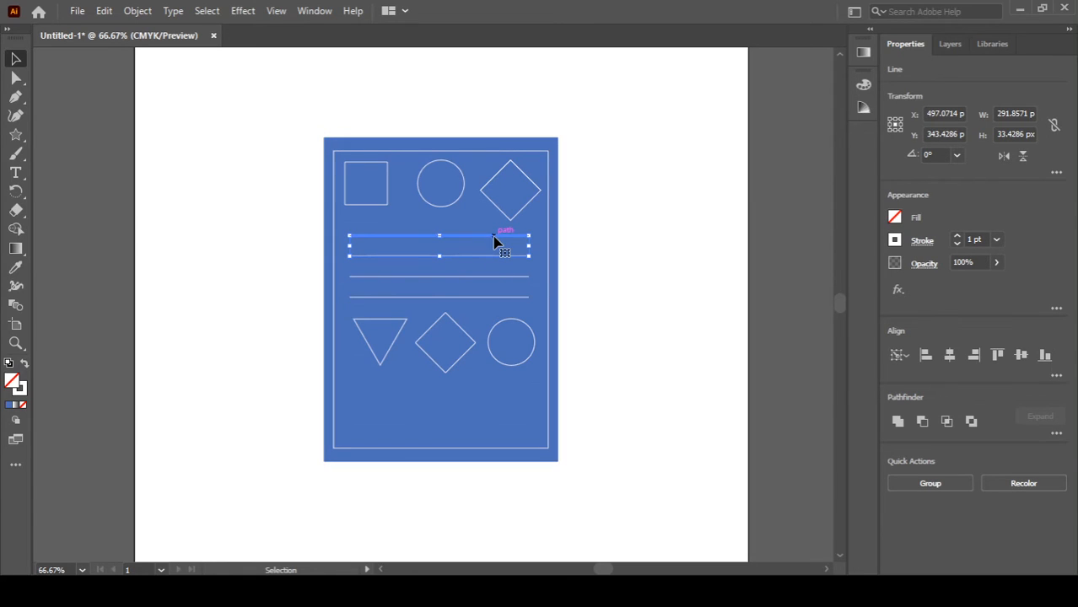
pyautogui.keyDown('shift'); pyautogui.click(500, 257); pyautogui.keyUp('shift')
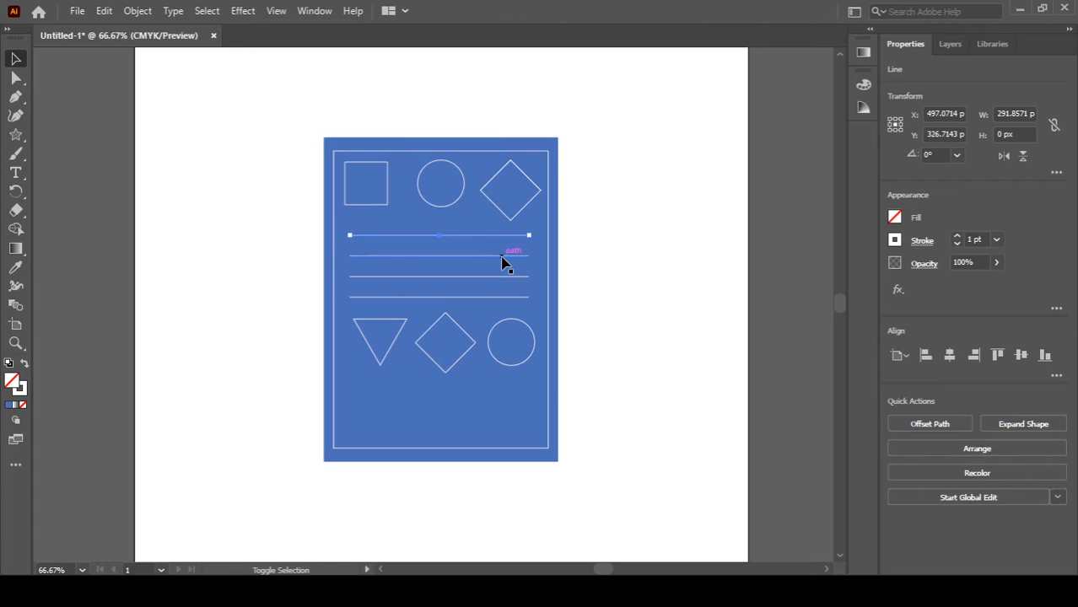
pyautogui.keyDown('shift'); pyautogui.click(503, 257); pyautogui.keyUp('shift')
pyautogui.keyDown('shift'); pyautogui.click(469, 275); pyautogui.keyUp('shift')
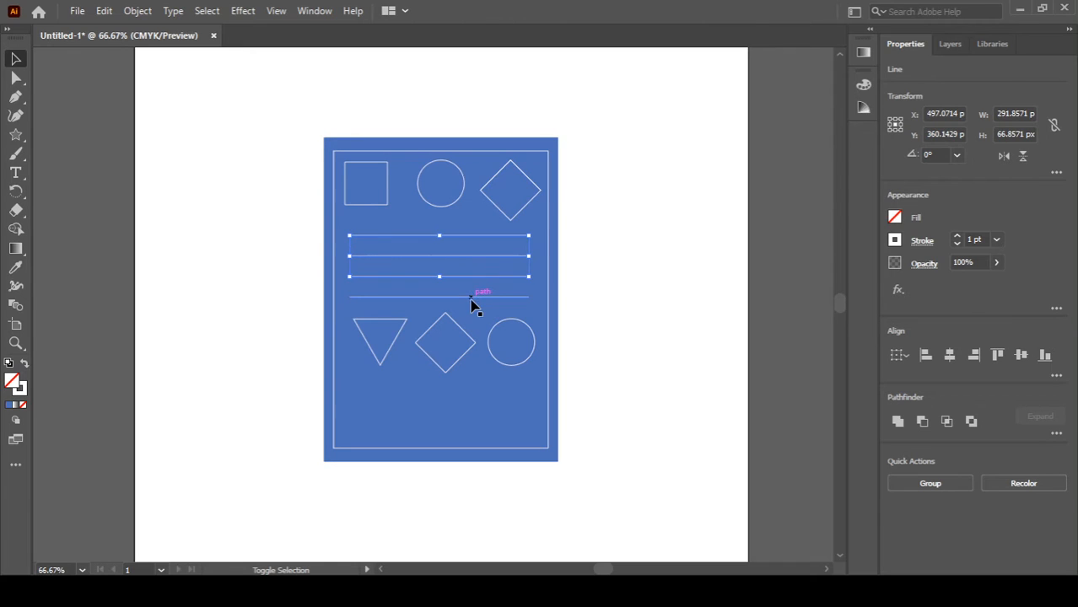
pyautogui.keyDown('shift'); pyautogui.click(470, 299); pyautogui.keyUp('shift')
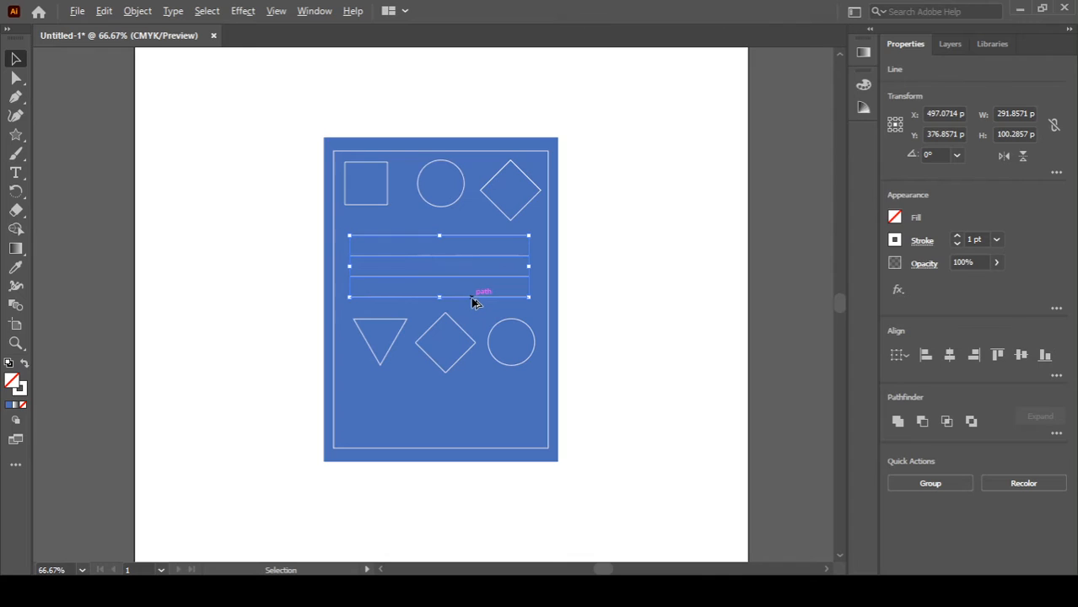
pyautogui.moveTo(472, 301); pyautogui.dragTo(474, 442)
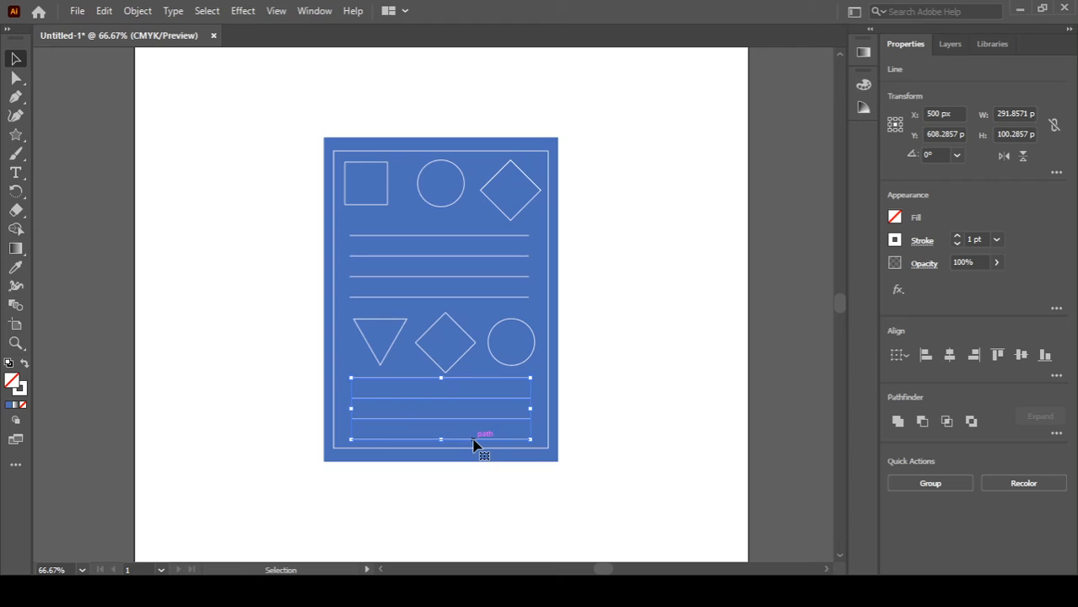
pyautogui.click(609, 402)
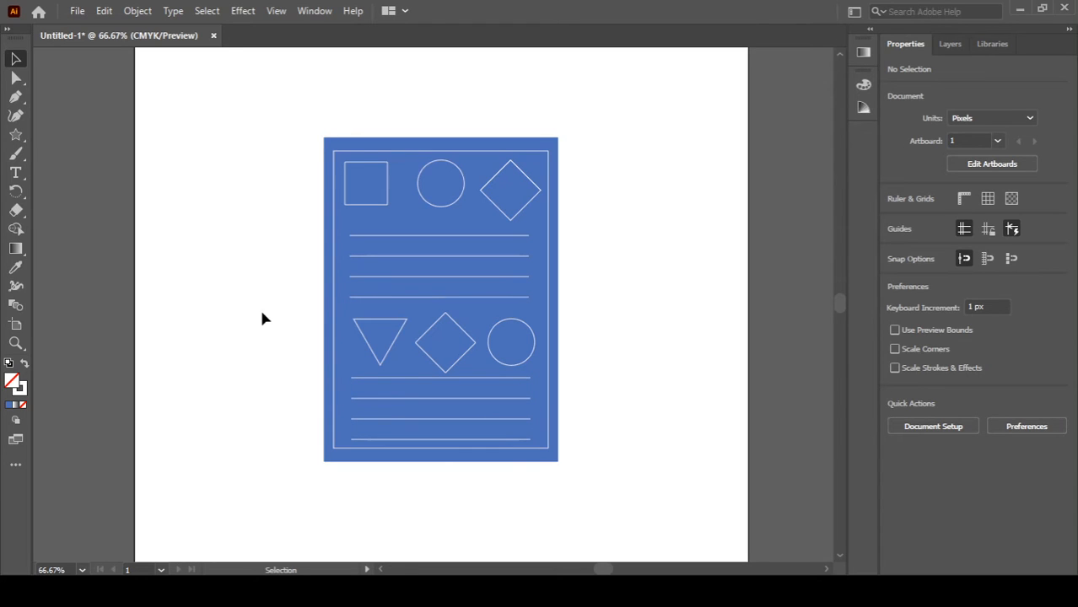
# Step: Delete the lowest copied line and move the remaining three lower lines down slightly
pyautogui.click(443, 440)
pyautogui.press('Delete')
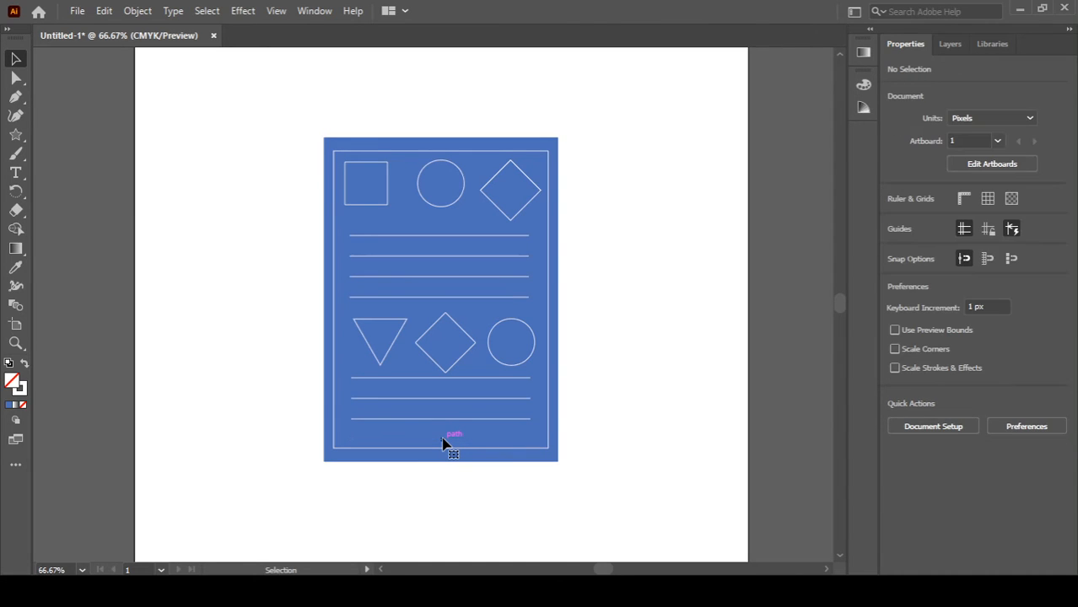
pyautogui.click(469, 378)
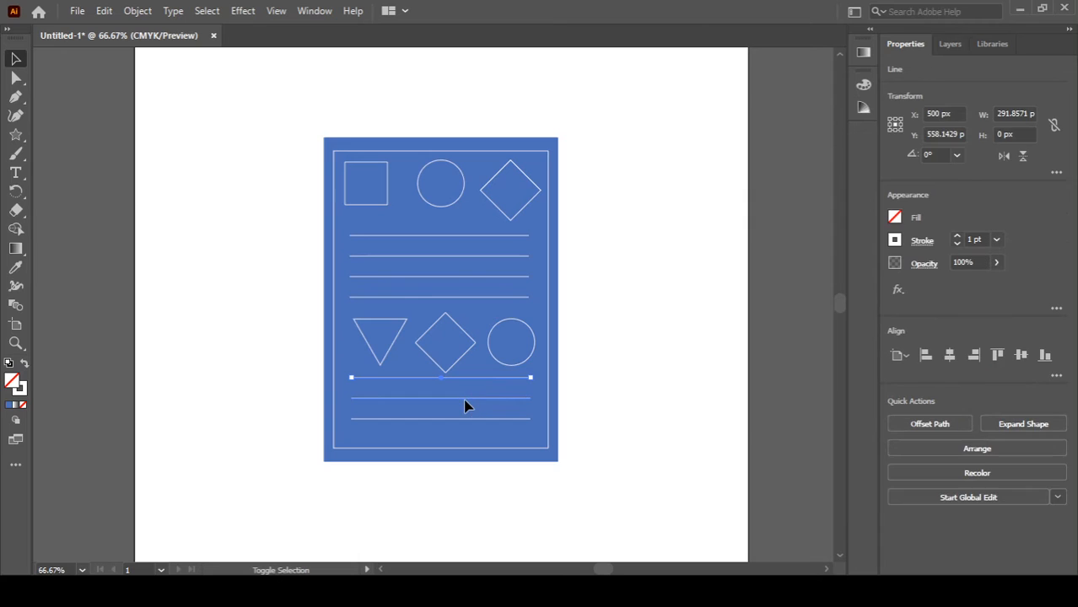
pyautogui.keyDown('shift'); pyautogui.click(467, 398); pyautogui.keyUp('shift')
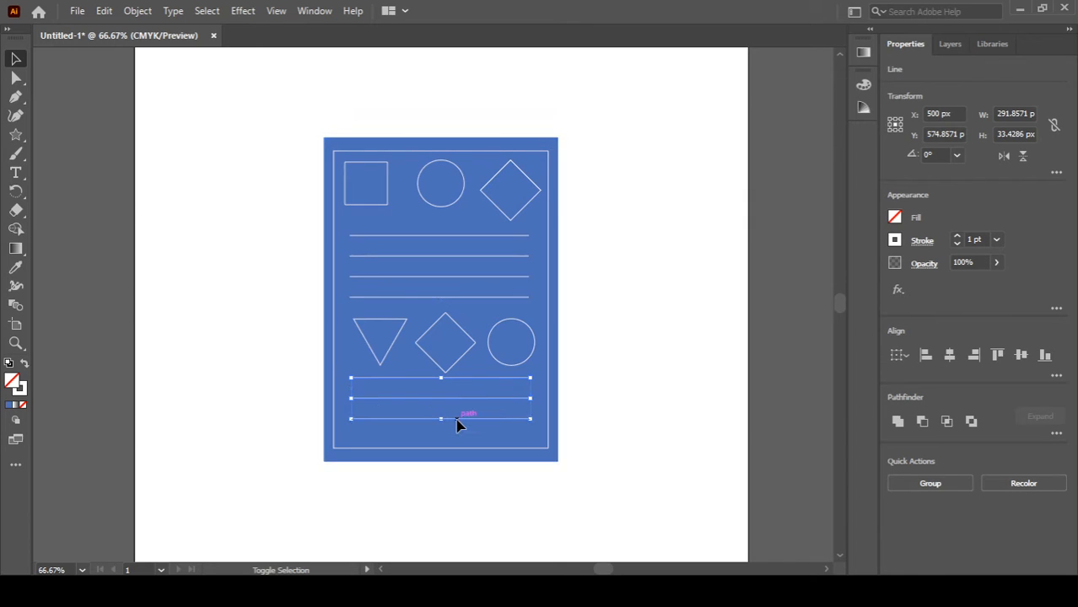
pyautogui.keyDown('shift'); pyautogui.click(456, 419); pyautogui.keyUp('shift')
pyautogui.hotkey('shift', 'Down')
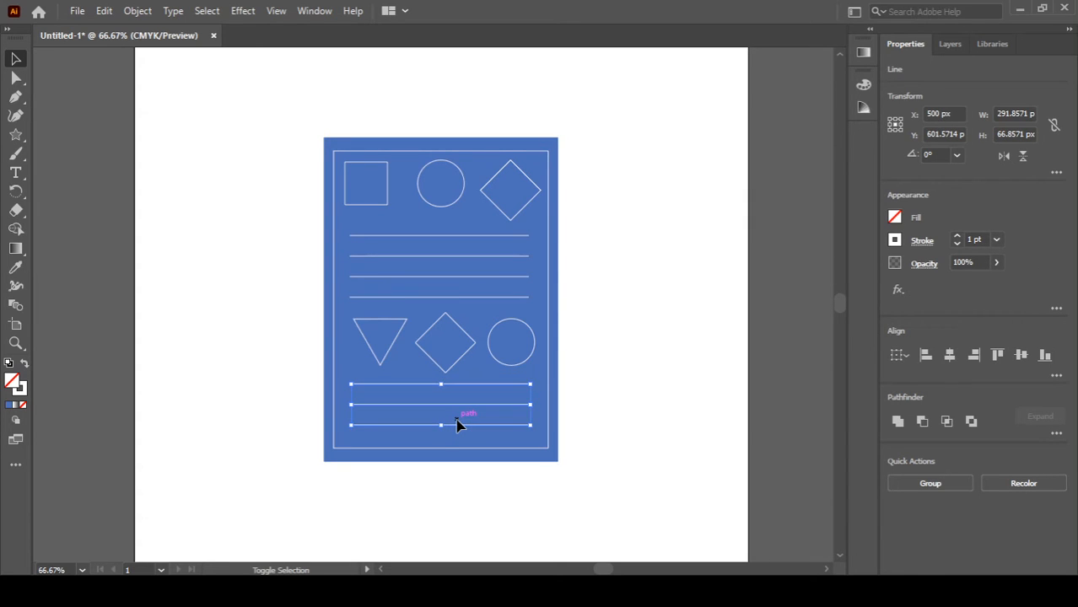
pyautogui.hotkey('shift', 'Down')
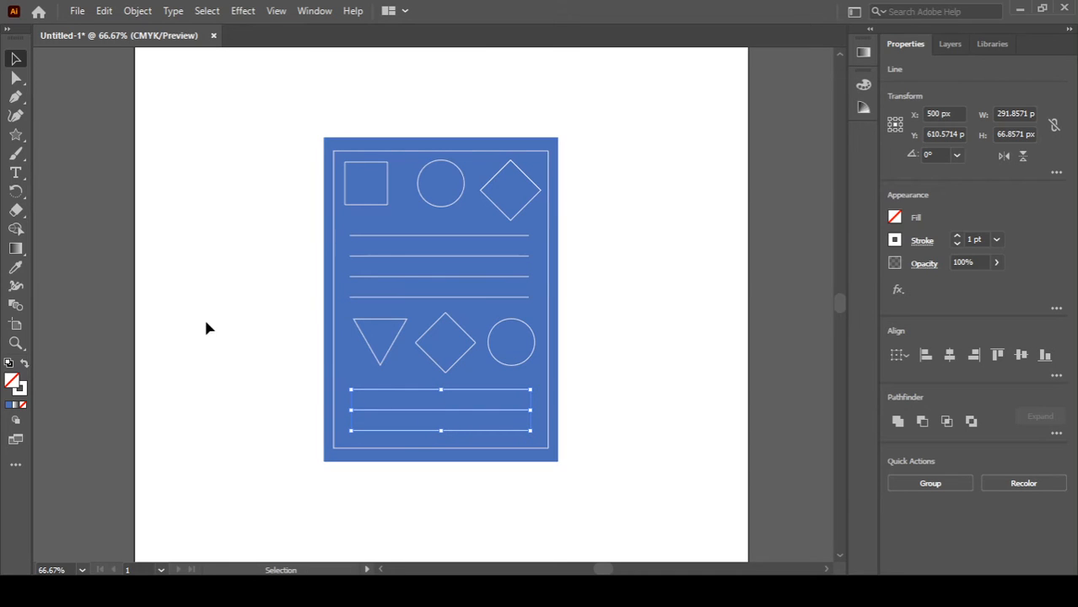
pyautogui.click(284, 327)
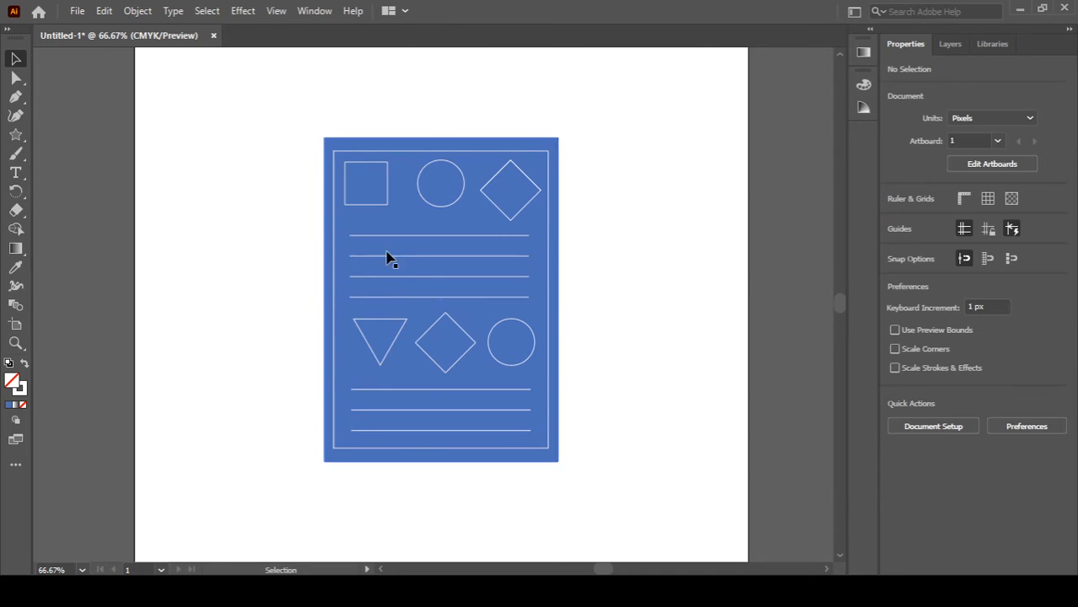
# Step: Duplicate the blue rectangle to the left, half overlapping it, and fill the copy with yellow
pyautogui.click(558, 196)
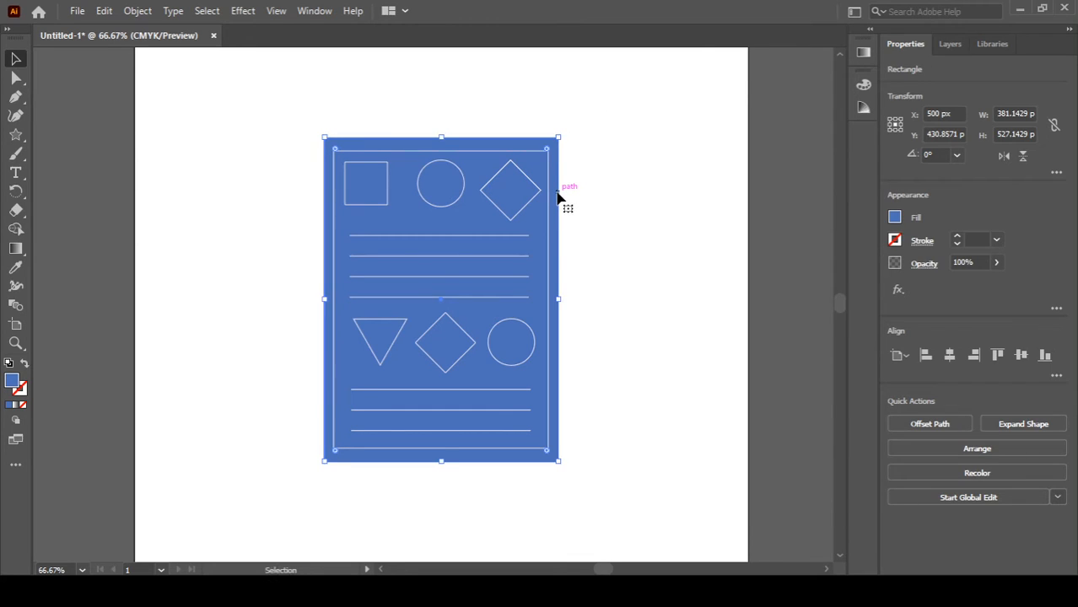
pyautogui.press('ctrl')
pyautogui.moveTo(557, 198); pyautogui.dragTo(442, 198)
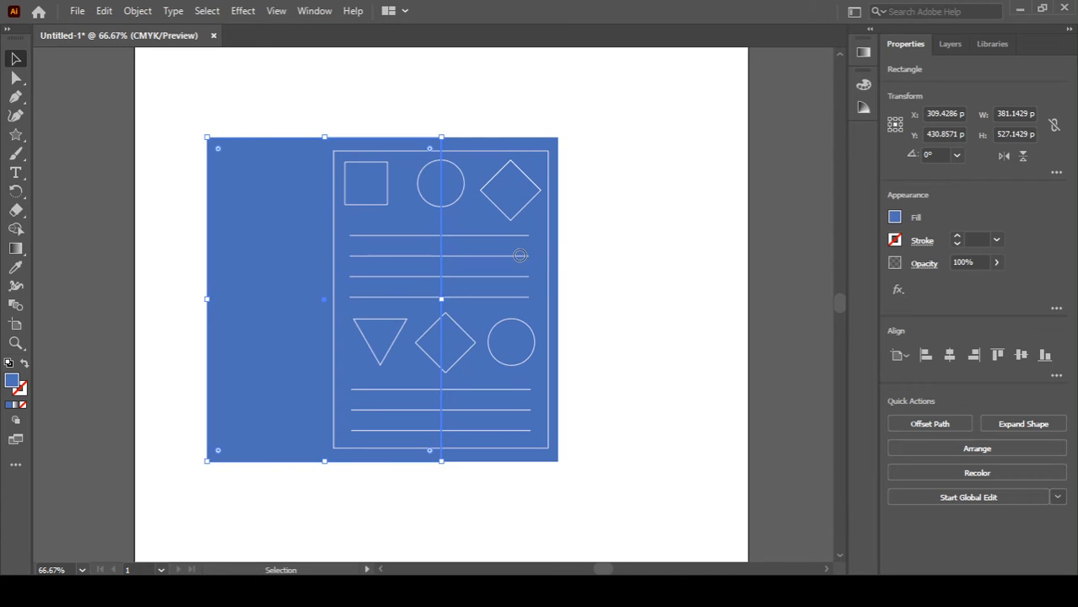
pyautogui.click(721, 216)
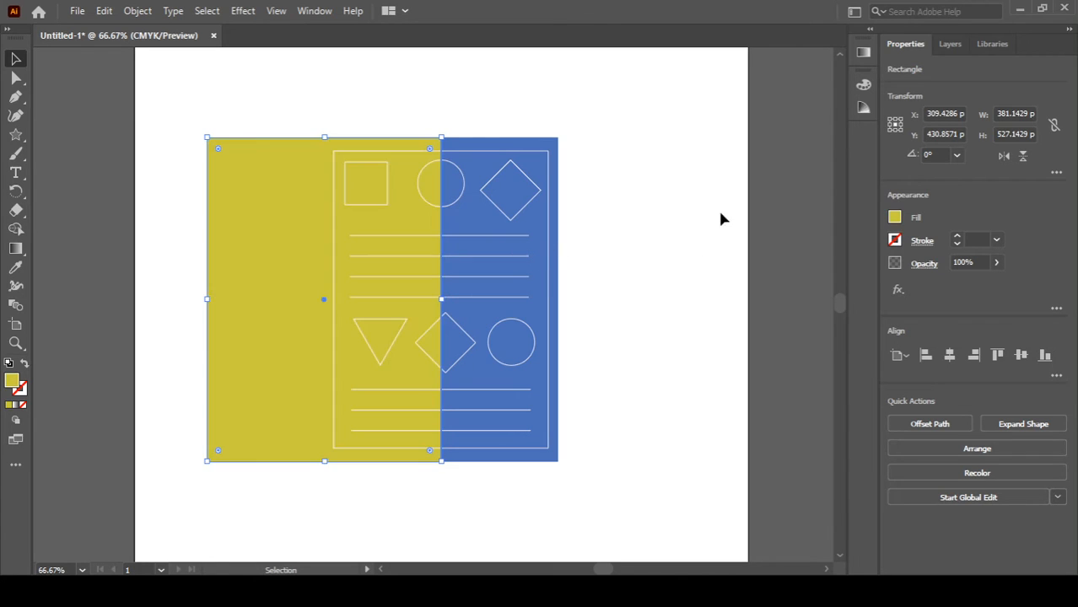
# Step: Duplicate the yellow rectangle further left and fill the new copy with orange
pyautogui.click(617, 243)
pyautogui.click(250, 287)
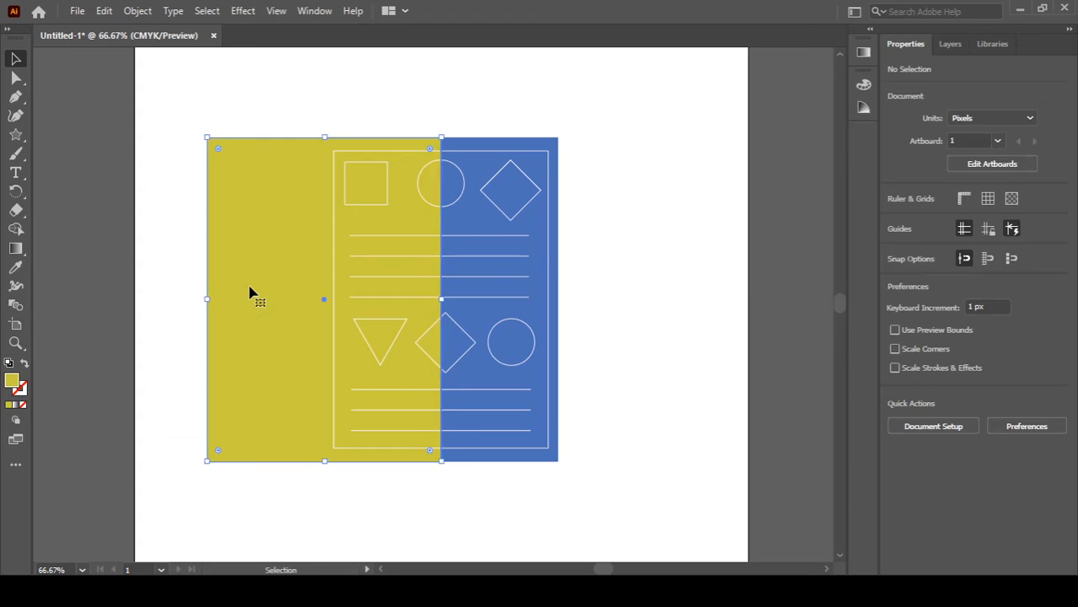
pyautogui.press('a')
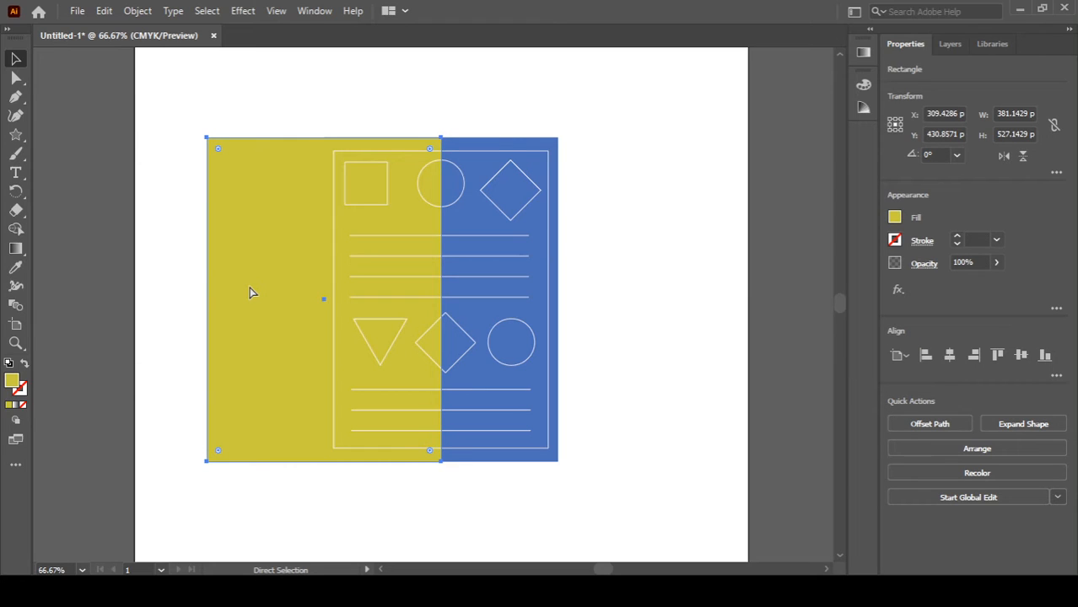
pyautogui.press('v')
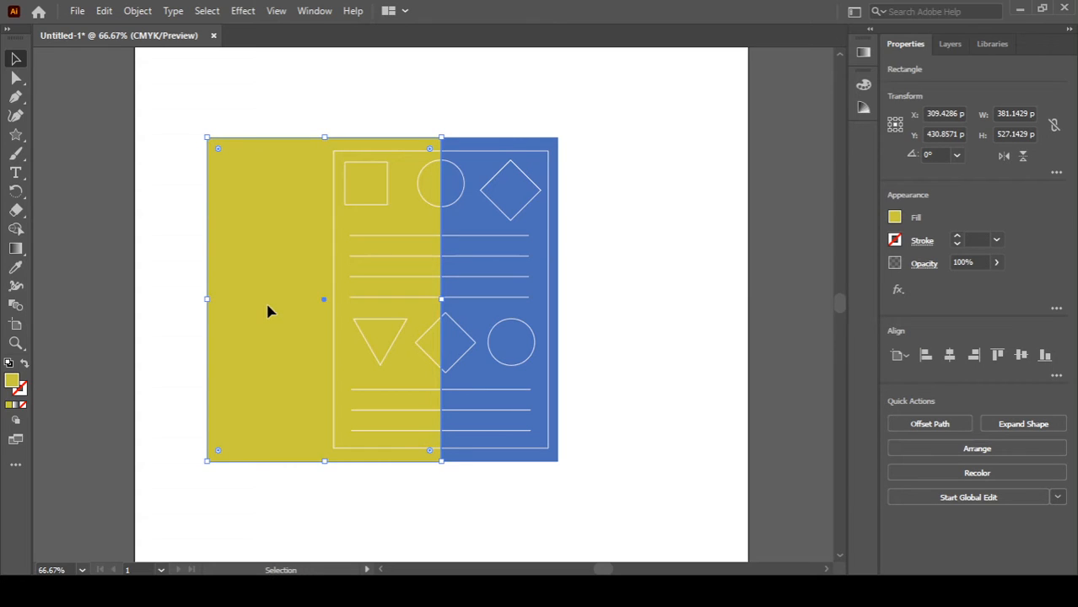
pyautogui.moveTo(267, 312); pyautogui.dragTo(216, 312)
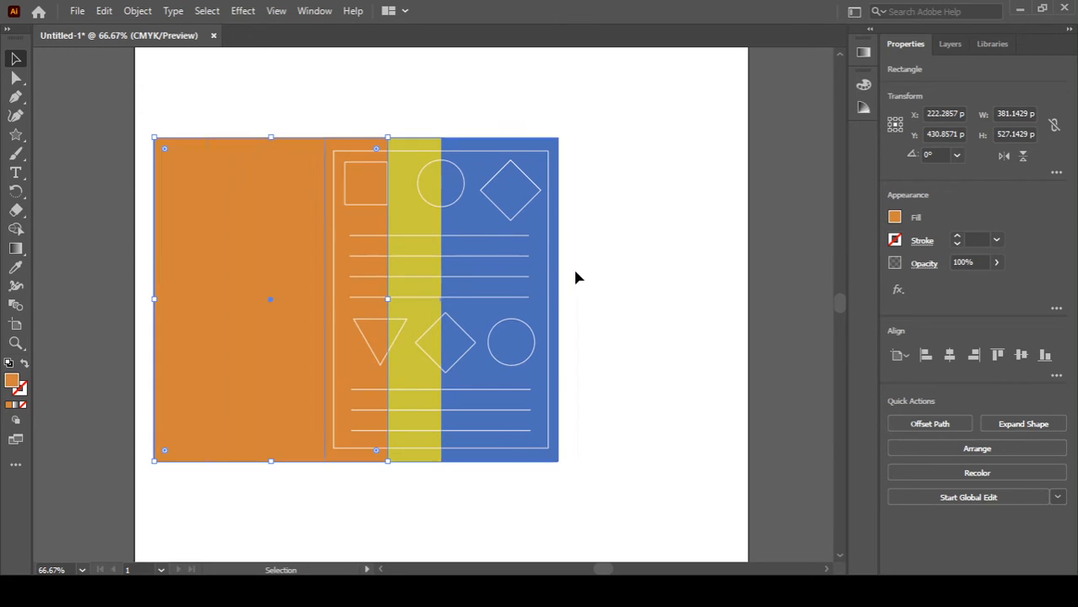
pyautogui.click(573, 268)
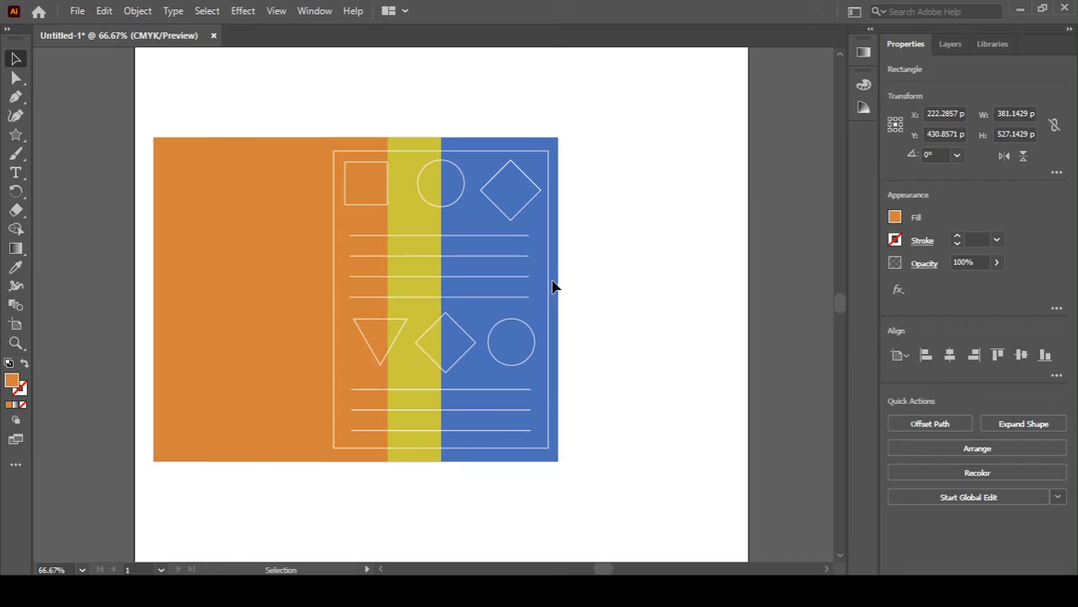
# Step: Send the yellow rectangle backward so it sits behind the blue rectangle
pyautogui.click(409, 319)
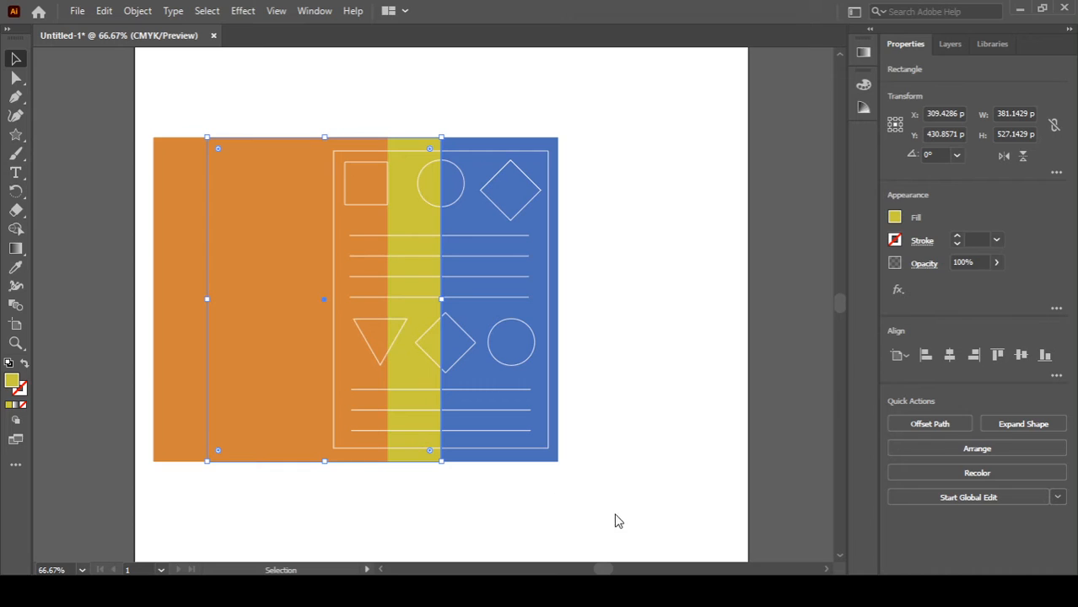
pyautogui.hotkey('ctrl', '[')
pyautogui.click(549, 513)
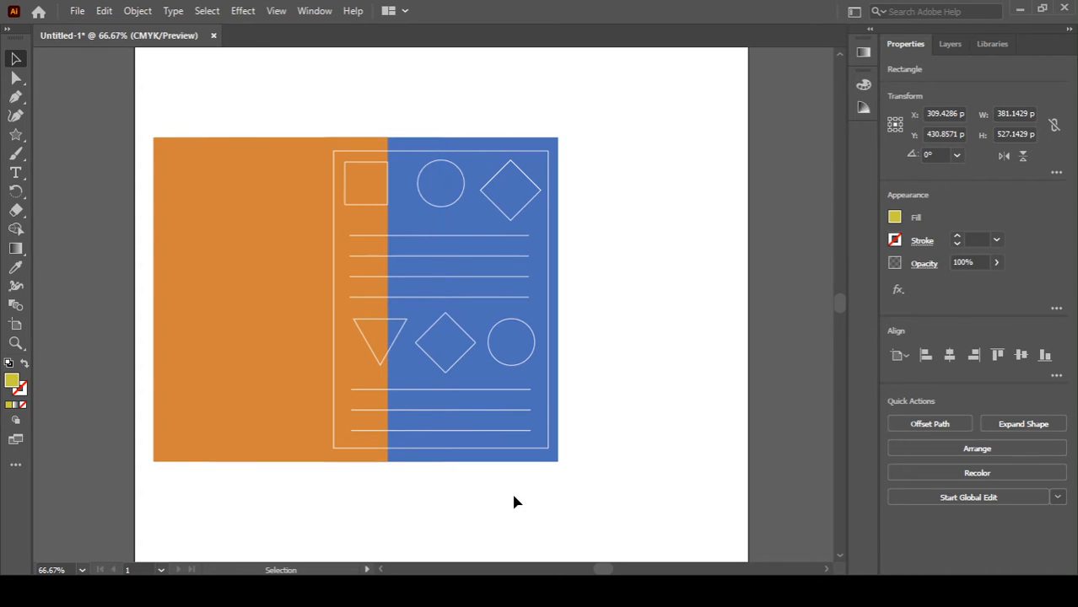
# Step: Send the orange rectangle to the back of the stacking order
pyautogui.click(178, 346)
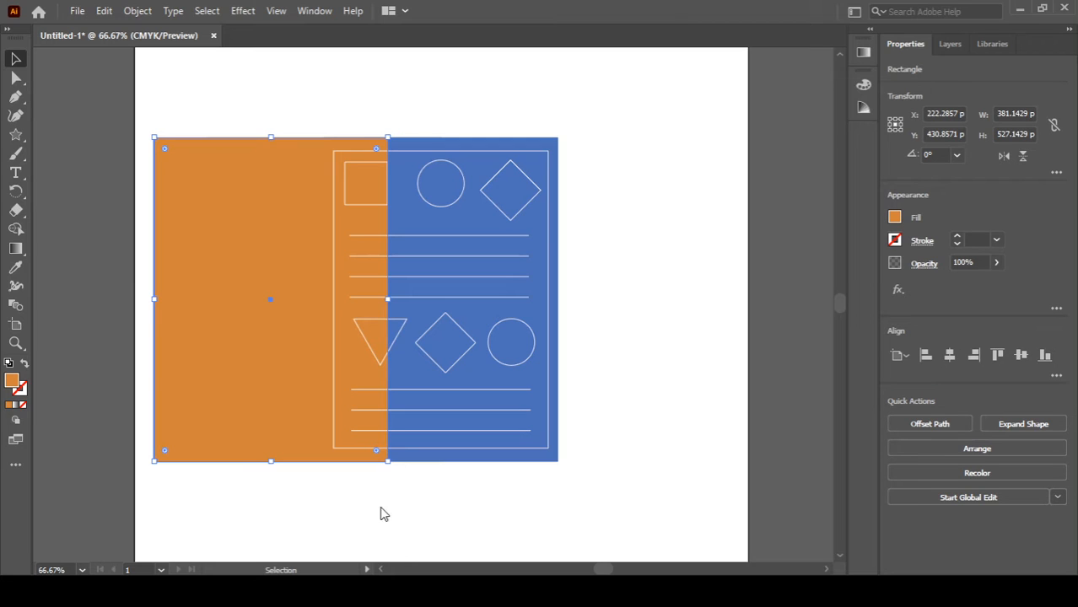
pyautogui.hotkey('ctrl', 'shift', '[')
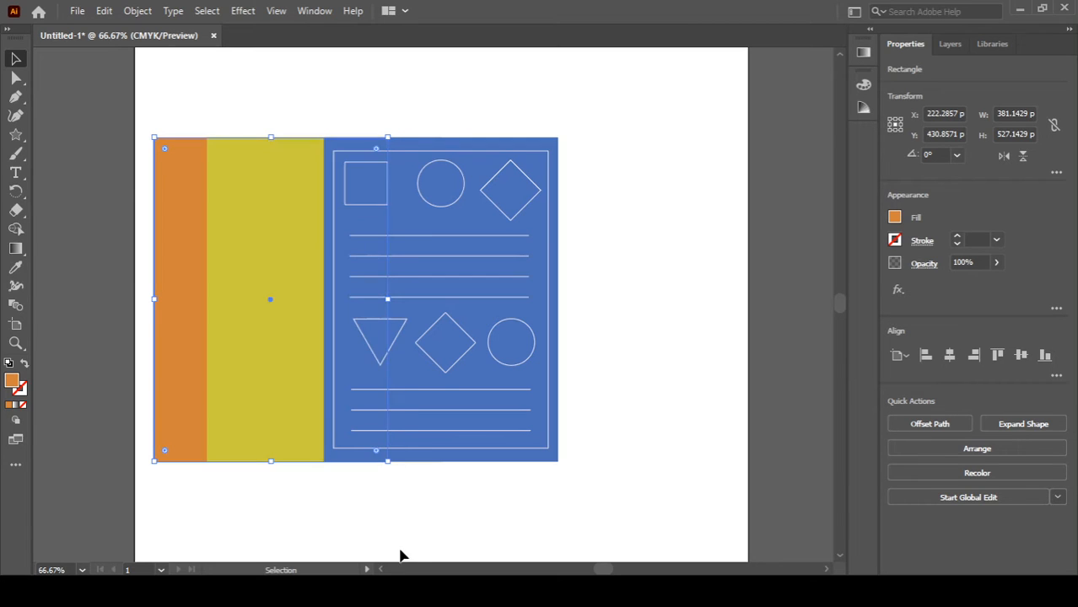
pyautogui.click(401, 530)
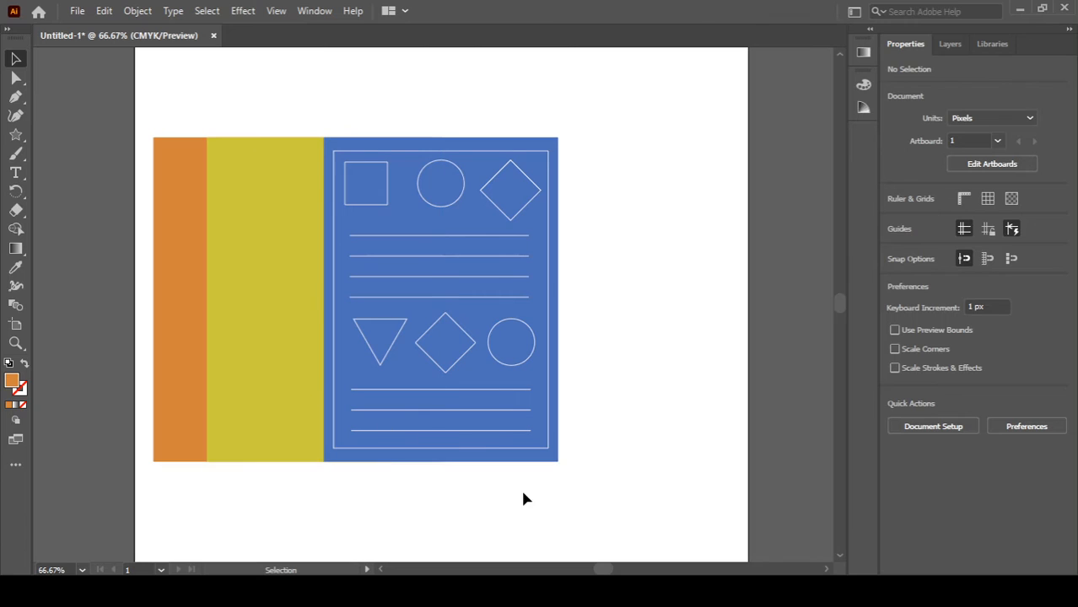
pyautogui.moveTo(621, 122); pyautogui.dragTo(337, 460)
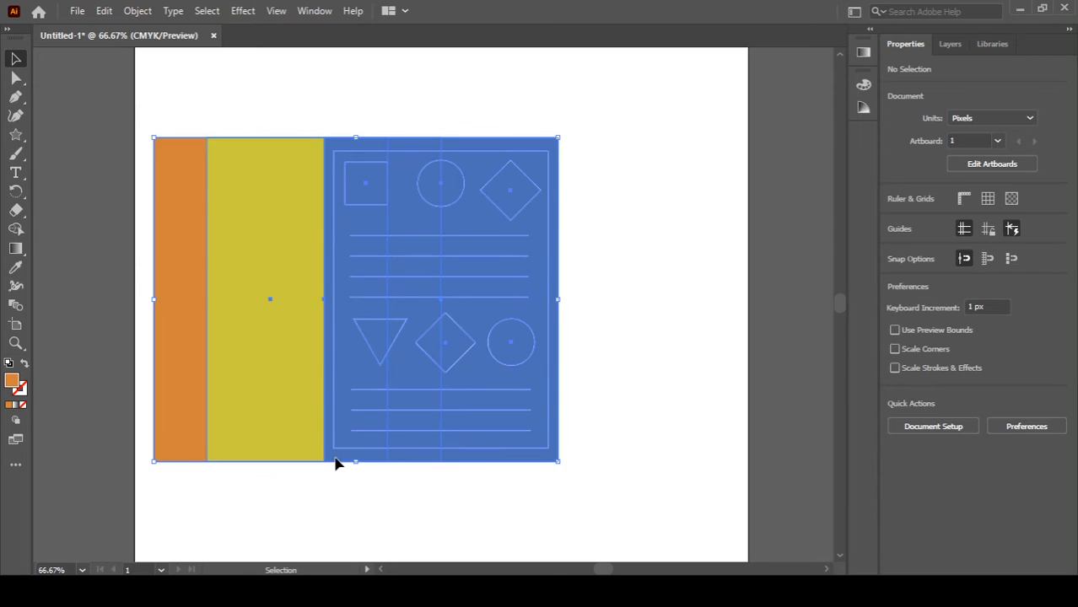
pyautogui.hotkey('ctrl', 'h')
pyautogui.hotkey('ctrl', 'shift', 'a')
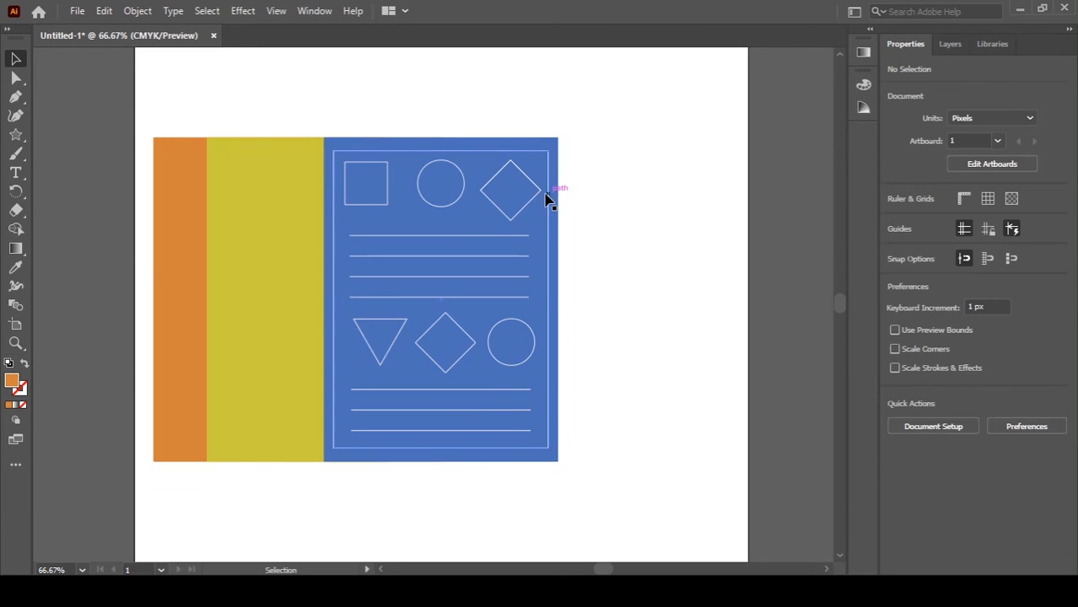
# Step: Move the yellow and orange rectangles away from the blue rectangle
pyautogui.moveTo(249, 292); pyautogui.dragTo(241, 479)
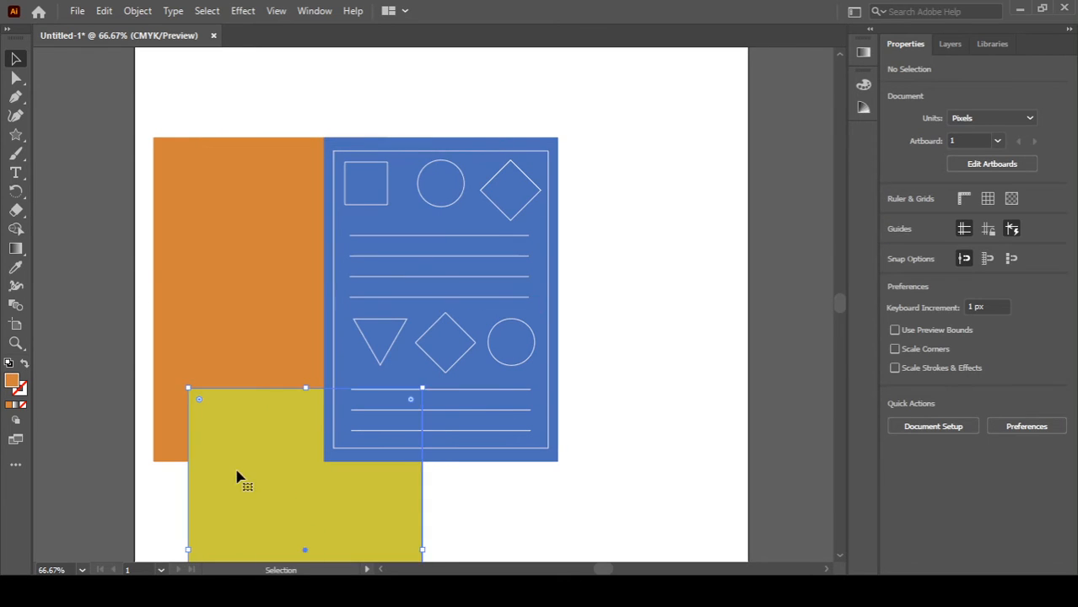
pyautogui.moveTo(260, 428); pyautogui.dragTo(242, 574)
pyautogui.moveTo(272, 453); pyautogui.dragTo(332, 576)
pyautogui.moveTo(355, 461); pyautogui.dragTo(398, 567)
pyautogui.moveTo(342, 430); pyautogui.dragTo(310, 540)
pyautogui.moveTo(297, 468); pyautogui.dragTo(340, 532)
pyautogui.moveTo(277, 344); pyautogui.dragTo(260, 433)
pyautogui.moveTo(253, 391); pyautogui.dragTo(720, 567)
pyautogui.moveTo(667, 429); pyautogui.dragTo(719, 528)
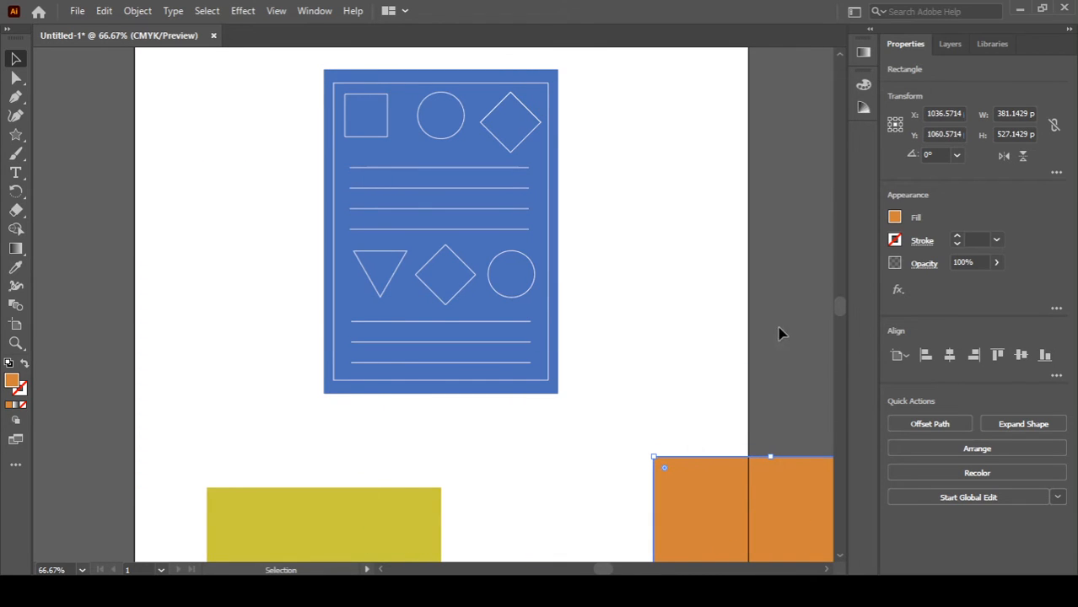
# Step: Group the blue rectangle together with its outlined shapes and lines
pyautogui.scroll(5, 840, 304)
pyautogui.scroll(-6, 839, 304)
pyautogui.scroll(3, 840, 304)
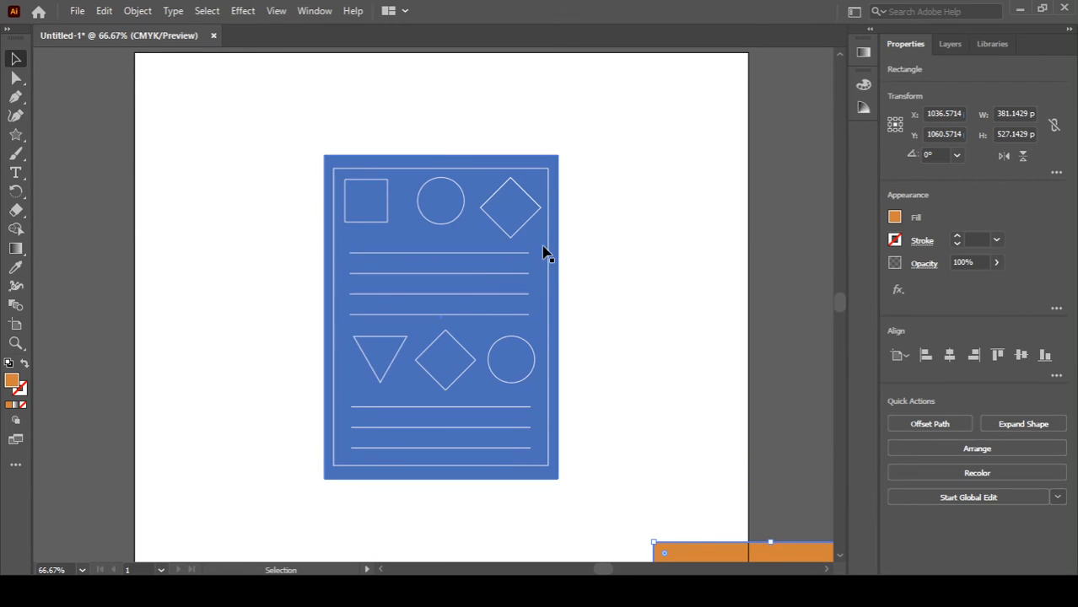
pyautogui.moveTo(579, 147); pyautogui.dragTo(275, 495)
pyautogui.press('a')
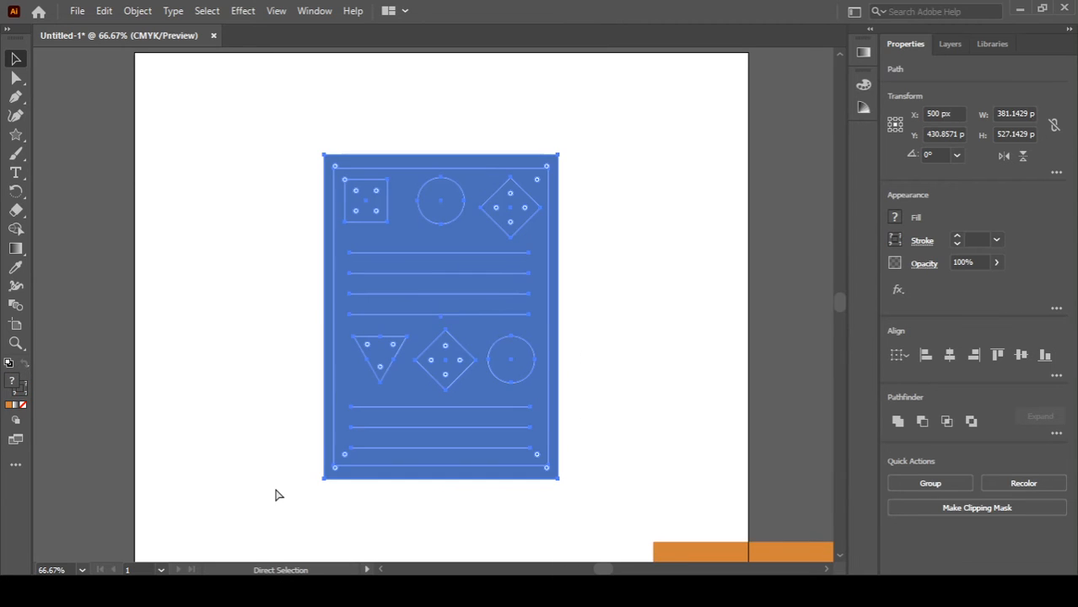
pyautogui.hotkey('ctrl', 'g')
pyautogui.press('v')
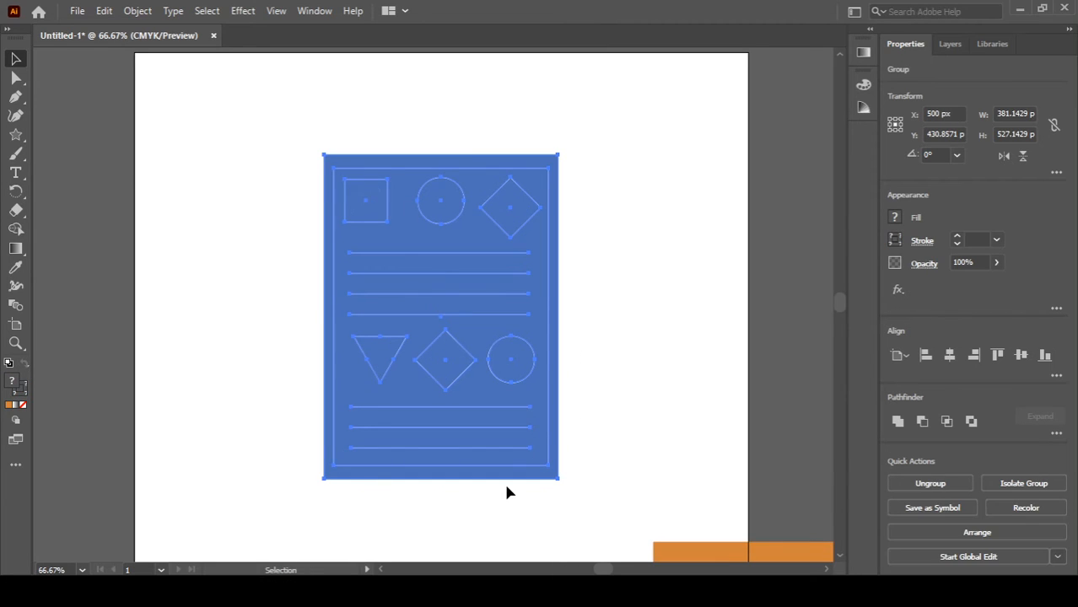
# Step: Reposition the yellow and orange rectangles behind the blue group as narrow stripes along its left edge
pyautogui.scroll(-4, 627, 439)
pyautogui.moveTo(675, 486); pyautogui.dragTo(400, 390)
pyautogui.moveTo(283, 450); pyautogui.dragTo(267, 61)
pyautogui.moveTo(261, 155); pyautogui.dragTo(320, 200)
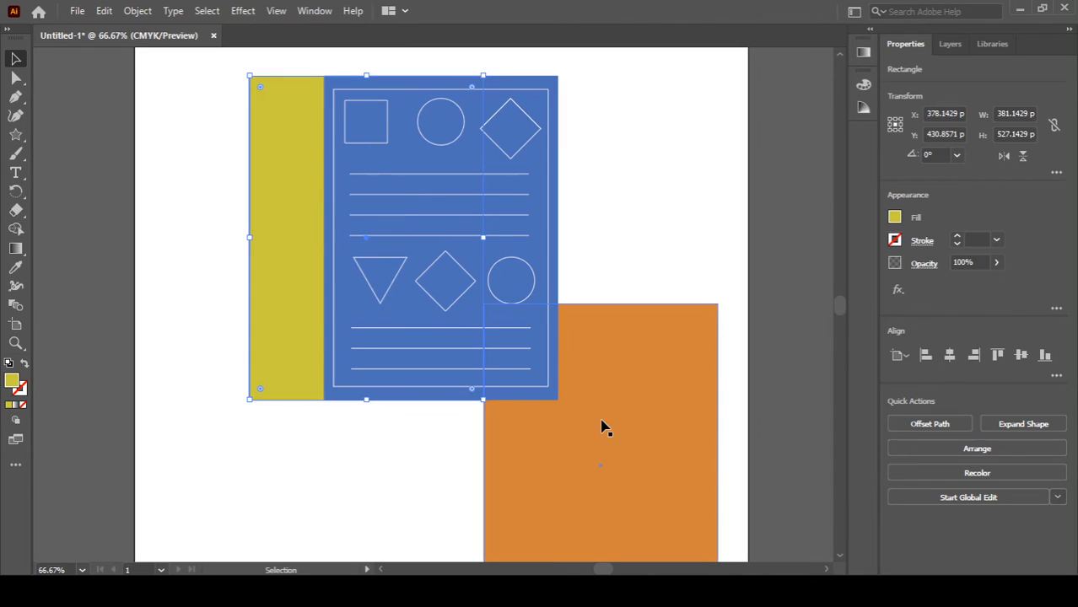
pyautogui.moveTo(558, 458); pyautogui.dragTo(378, 237)
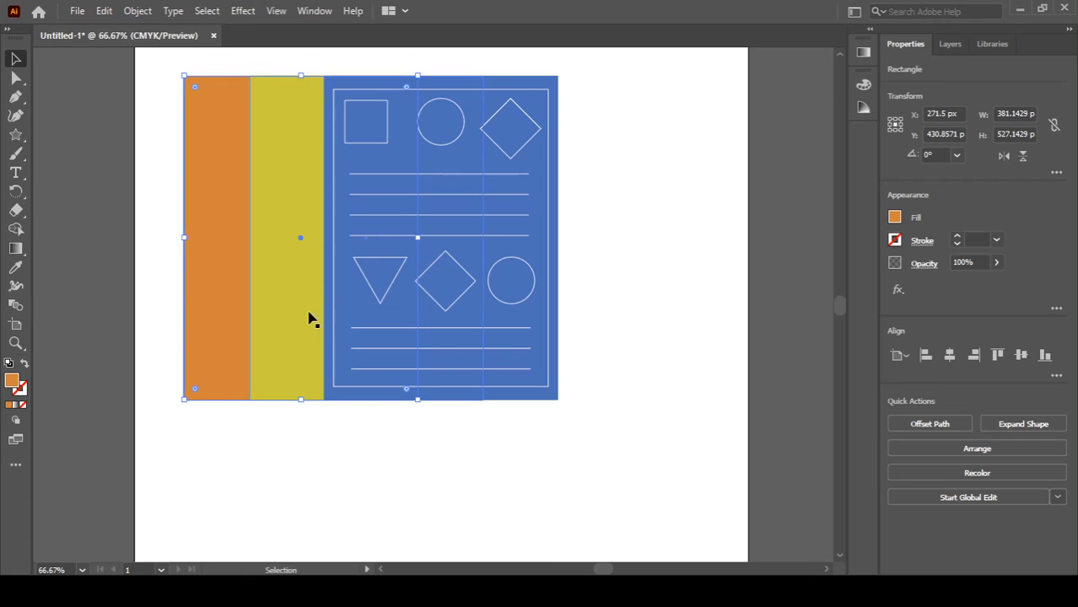
pyautogui.click(300, 334)
pyautogui.moveTo(300, 334); pyautogui.dragTo(316, 333)
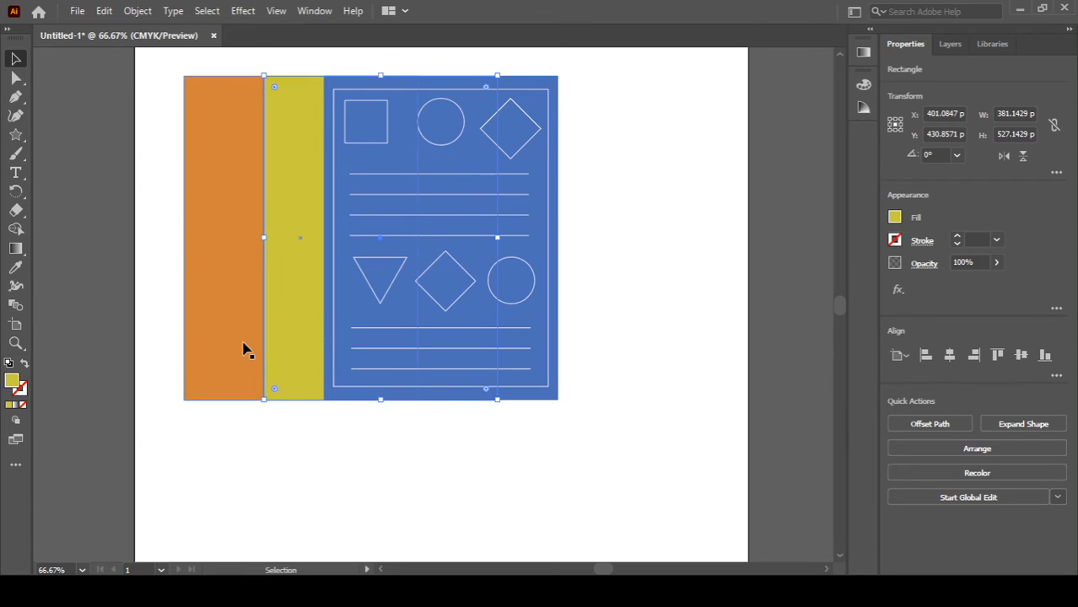
pyautogui.moveTo(243, 349); pyautogui.dragTo(264, 349)
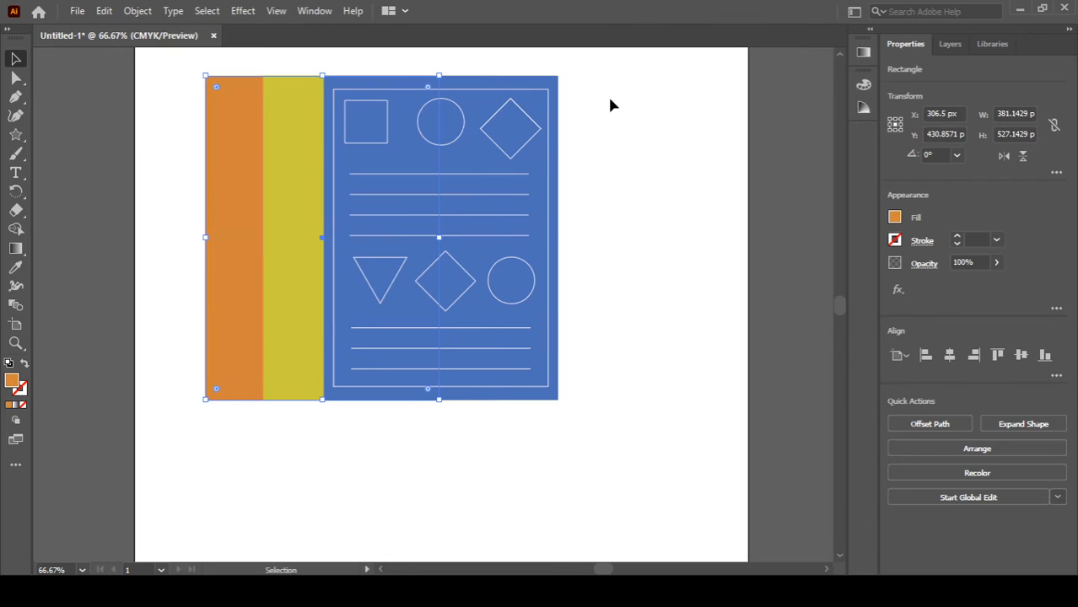
# Step: Select all the shapes and group them into one object
pyautogui.moveTo(601, 76); pyautogui.dragTo(190, 467)
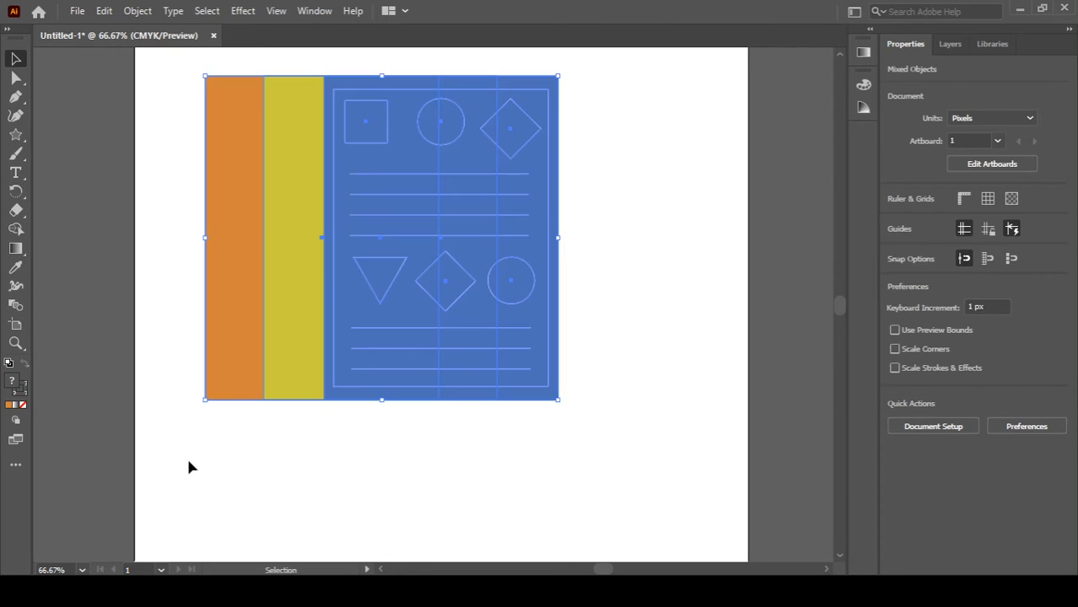
pyautogui.hotkey('ctrl', 'g')
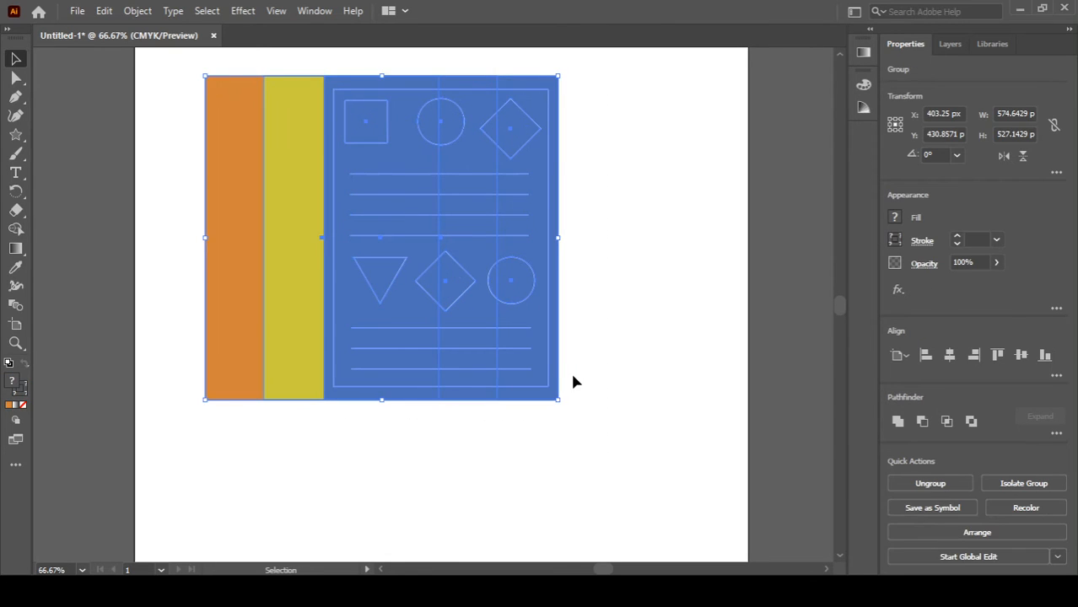
pyautogui.moveTo(564, 406)
pyautogui.mouseDown()
pyautogui.moveTo(599, 368)
pyautogui.moveTo(606, 332)
pyautogui.moveTo(567, 409)
pyautogui.mouseUp()
pyautogui.press('alt')
pyautogui.moveTo(565, 408); pyautogui.dragTo(564, 407)
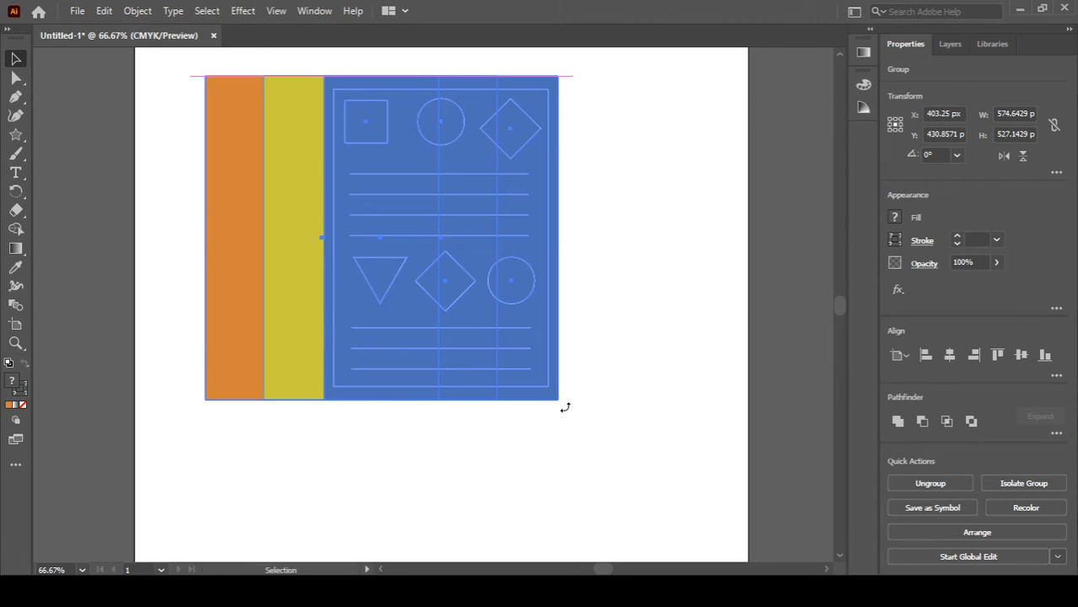
# Step: Rotate the whole group slightly counterclockwise and scale it down to about half its size
pyautogui.moveTo(594, 359); pyautogui.dragTo(587, 354)
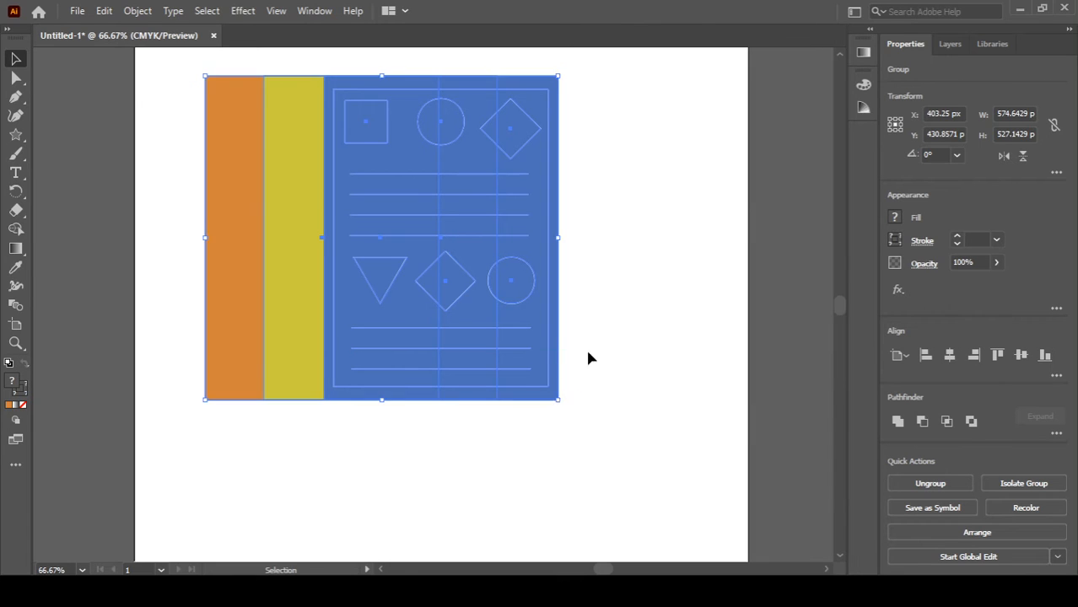
pyautogui.moveTo(567, 407); pyautogui.dragTo(593, 390)
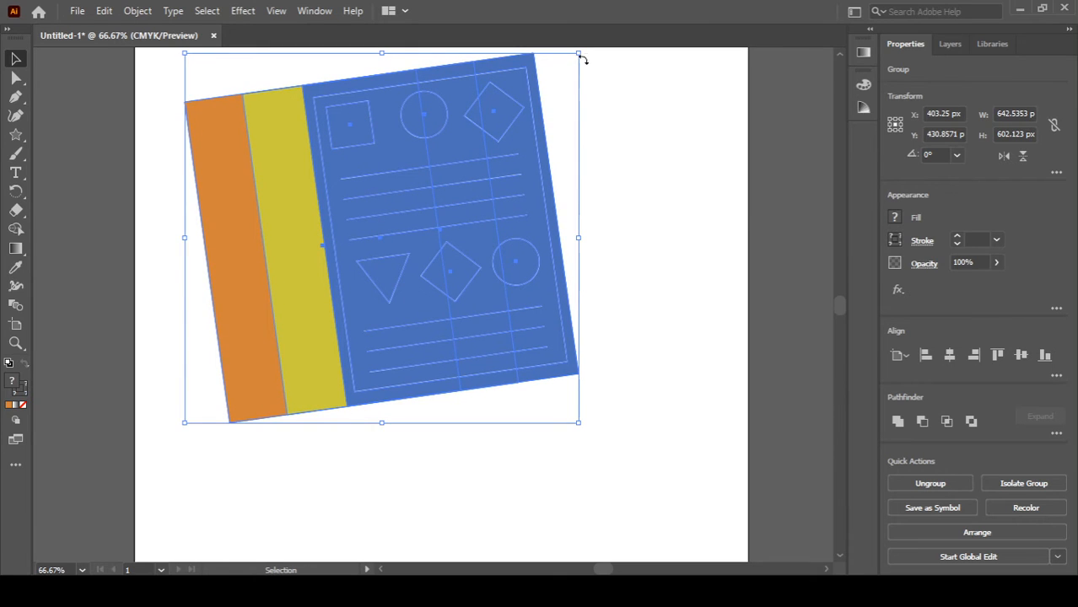
pyautogui.moveTo(579, 54); pyautogui.dragTo(478, 154)
pyautogui.click(506, 315)
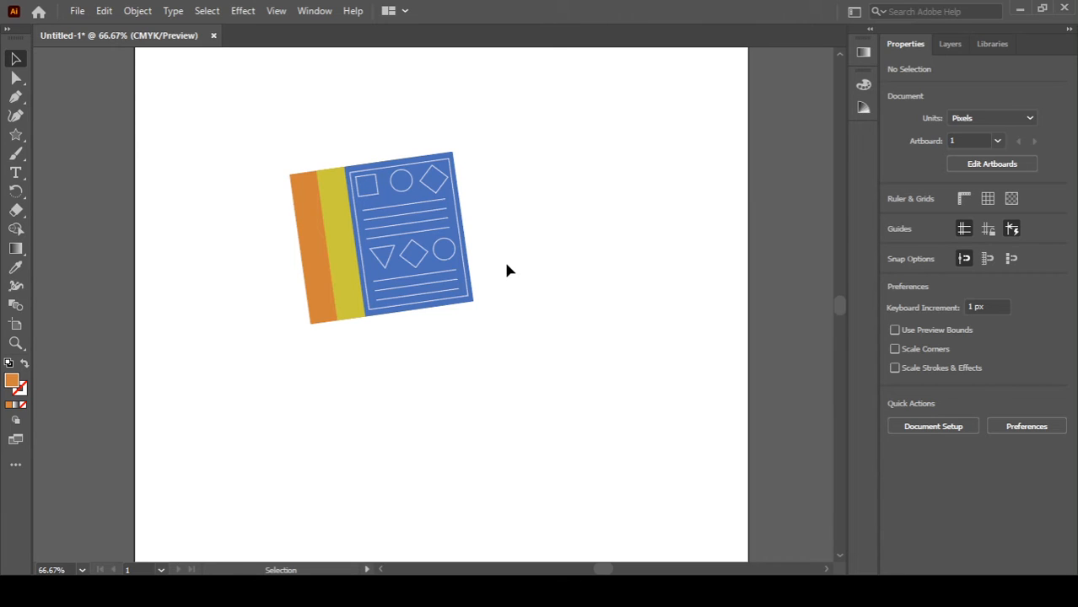
# Step: Add a point-type text object reading R to the right of the illustration
pyautogui.press('t')
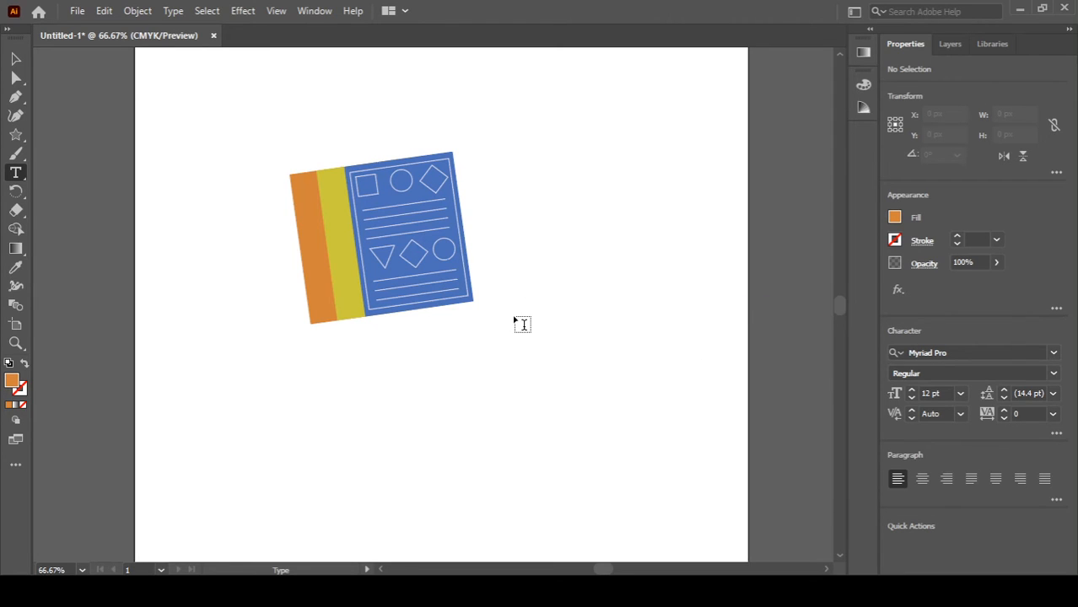
pyautogui.moveTo(510, 276); pyautogui.dragTo(510, 276)
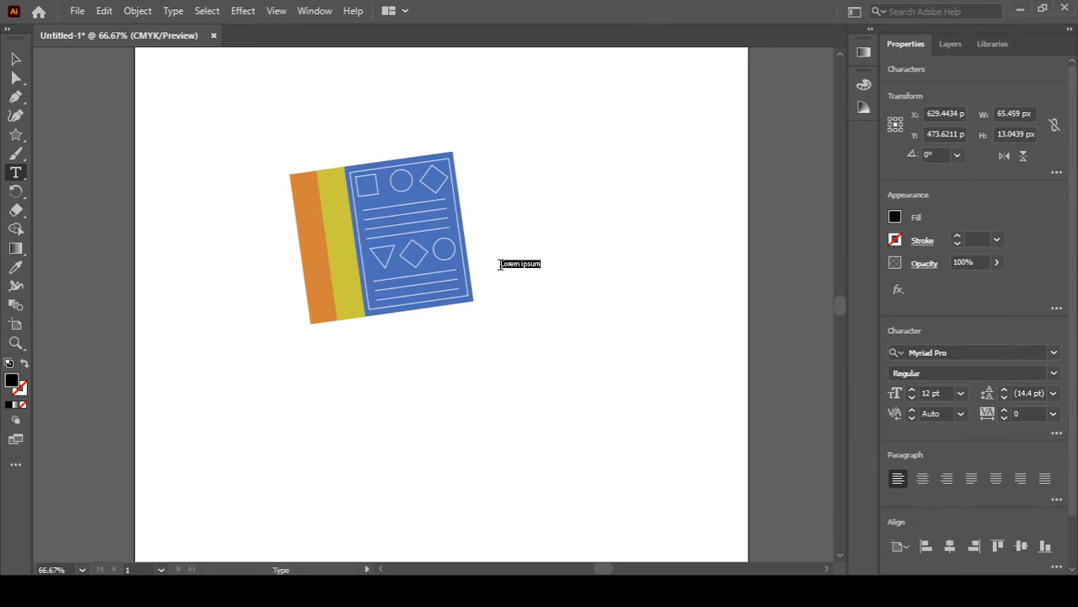
pyautogui.write('i')
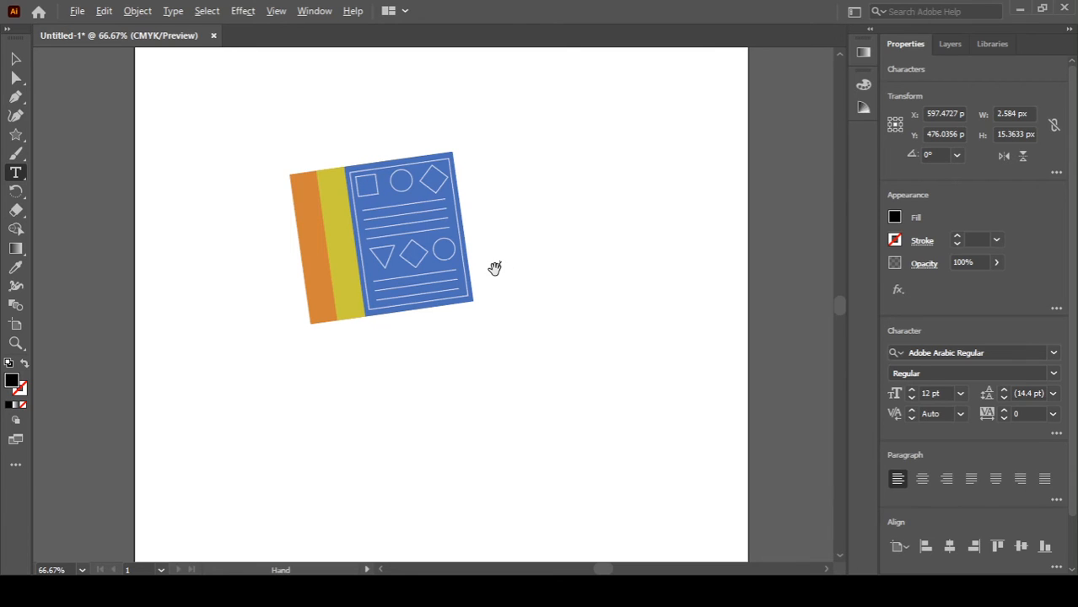
pyautogui.scroll(3, 494, 268)
pyautogui.click(524, 263)
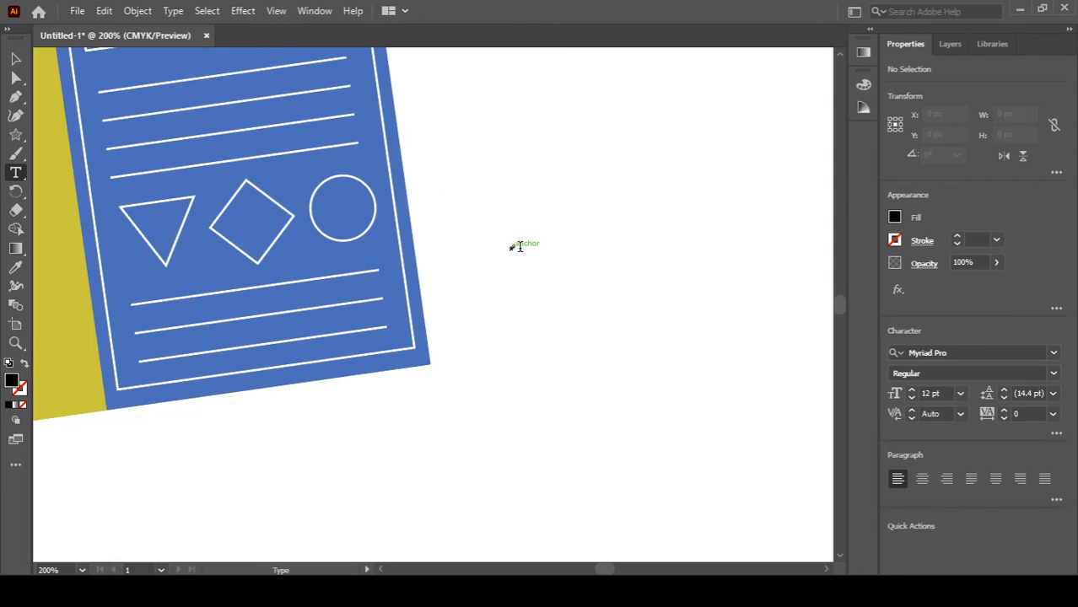
pyautogui.click(518, 254)
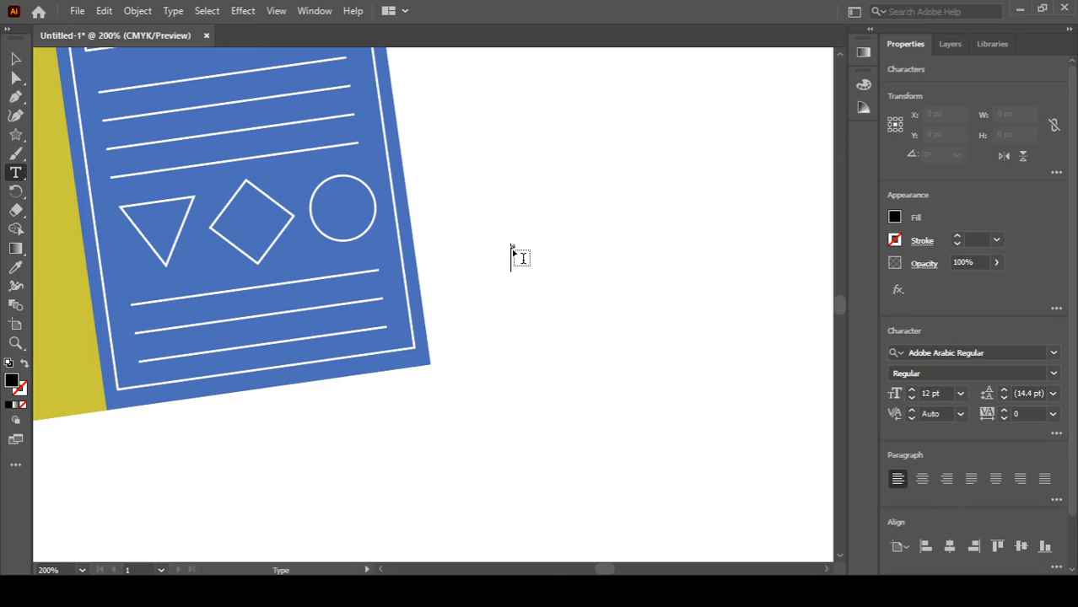
pyautogui.press('Escape')
pyautogui.press('Delete')
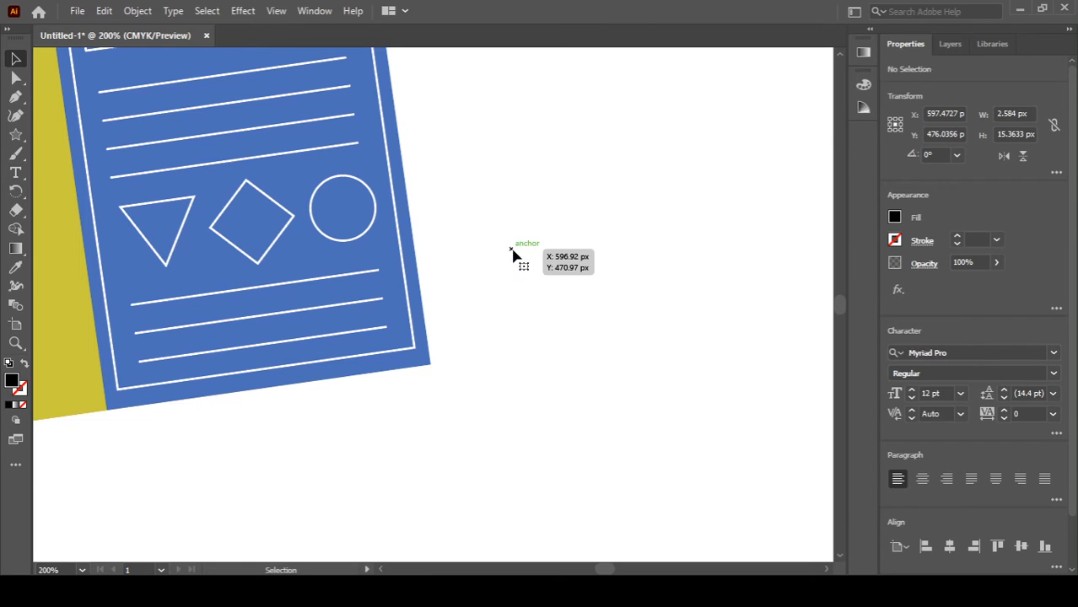
pyautogui.press('t')
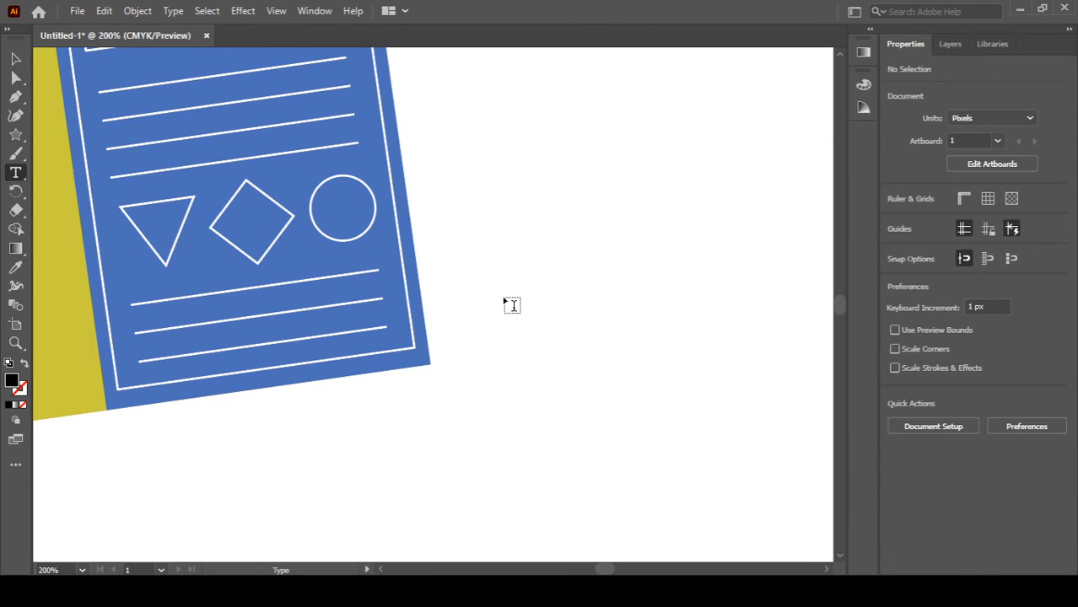
pyautogui.click(505, 300)
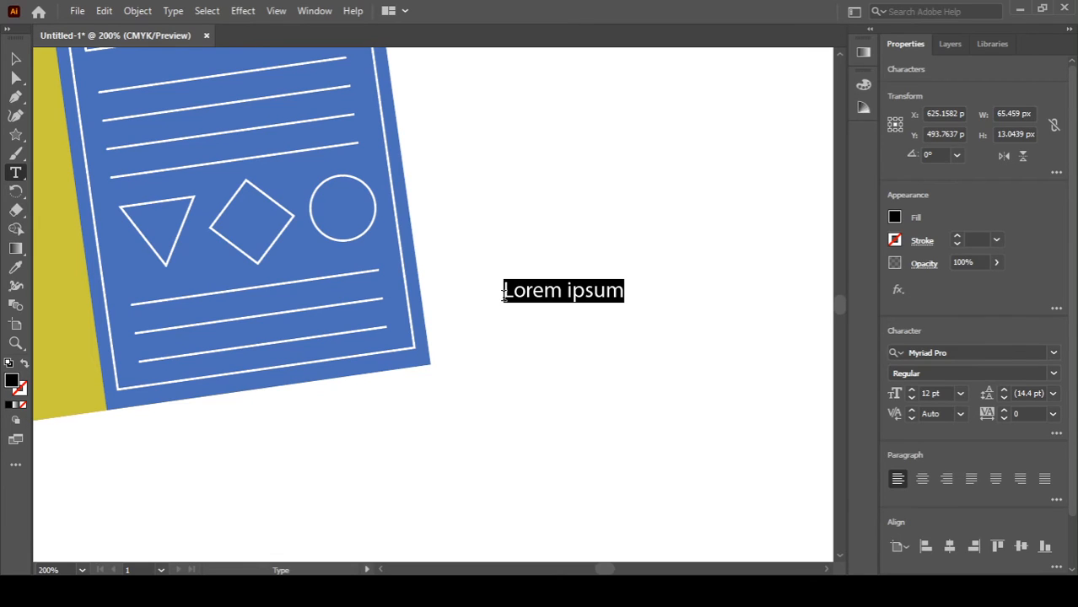
pyautogui.write('R')
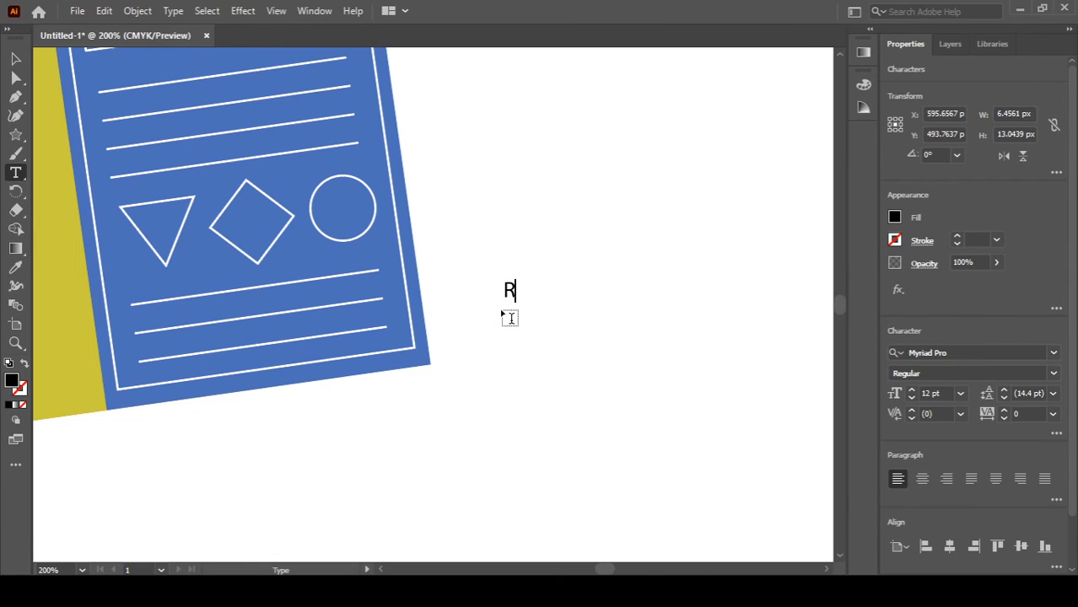
# Step: Set the R's font to Amiri
pyautogui.doubleClick(509, 290)
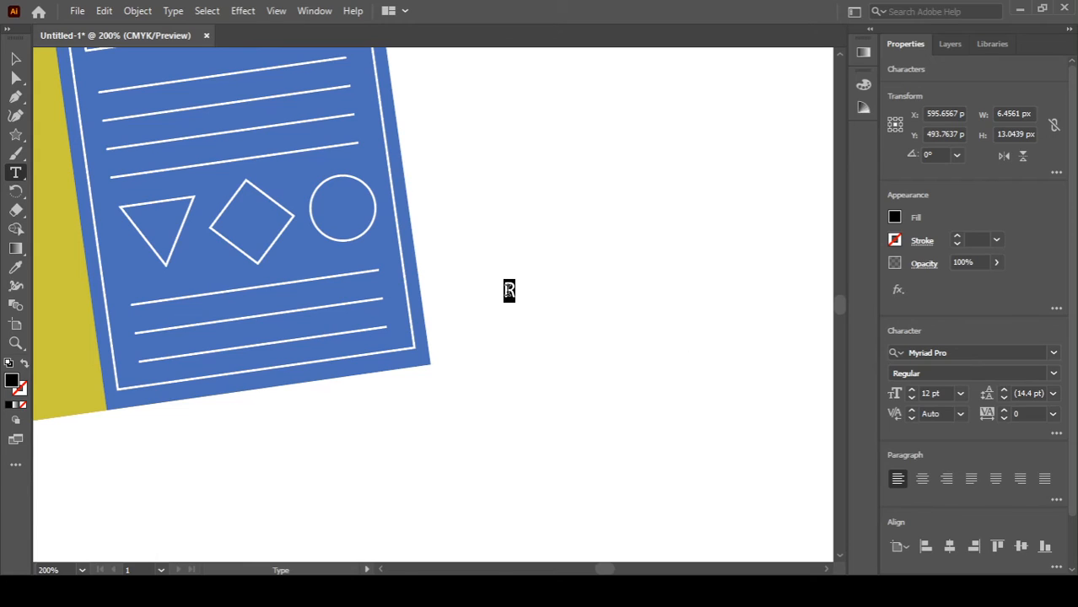
pyautogui.click(970, 351)
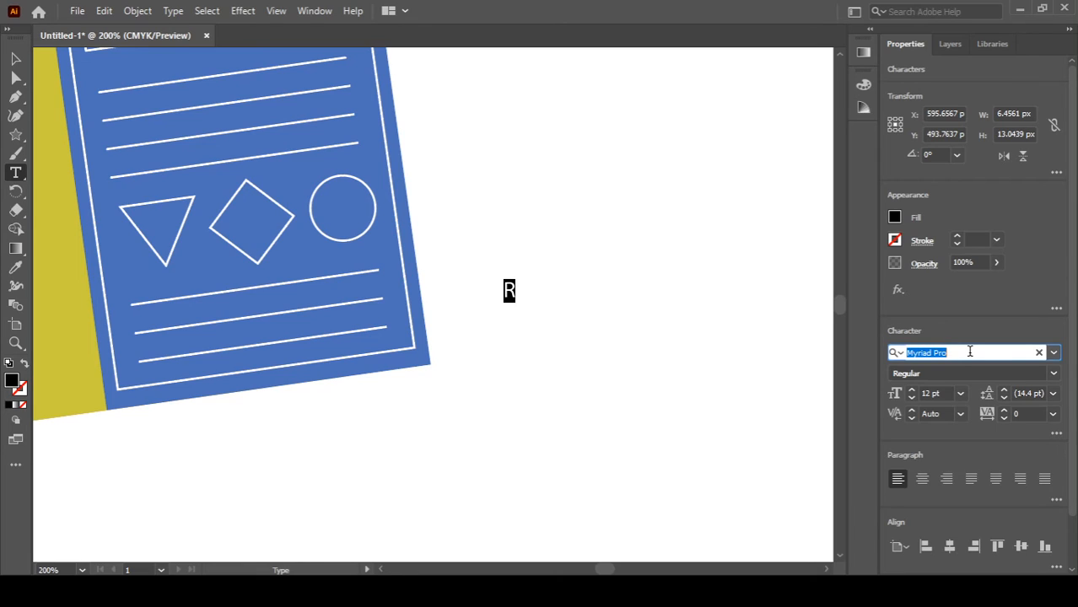
pyautogui.write('amir')
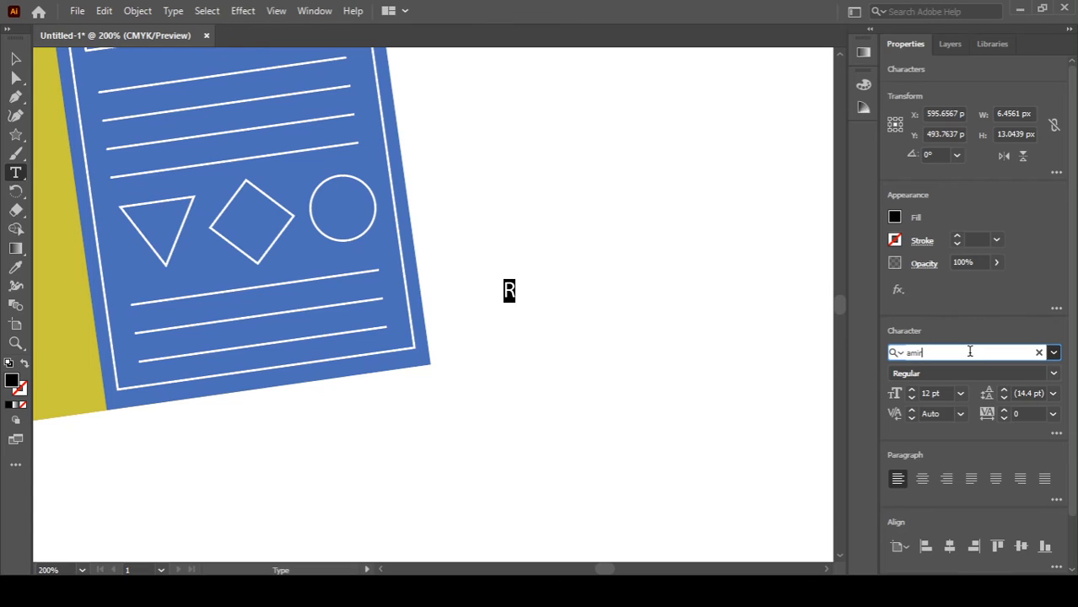
pyautogui.press('Return')
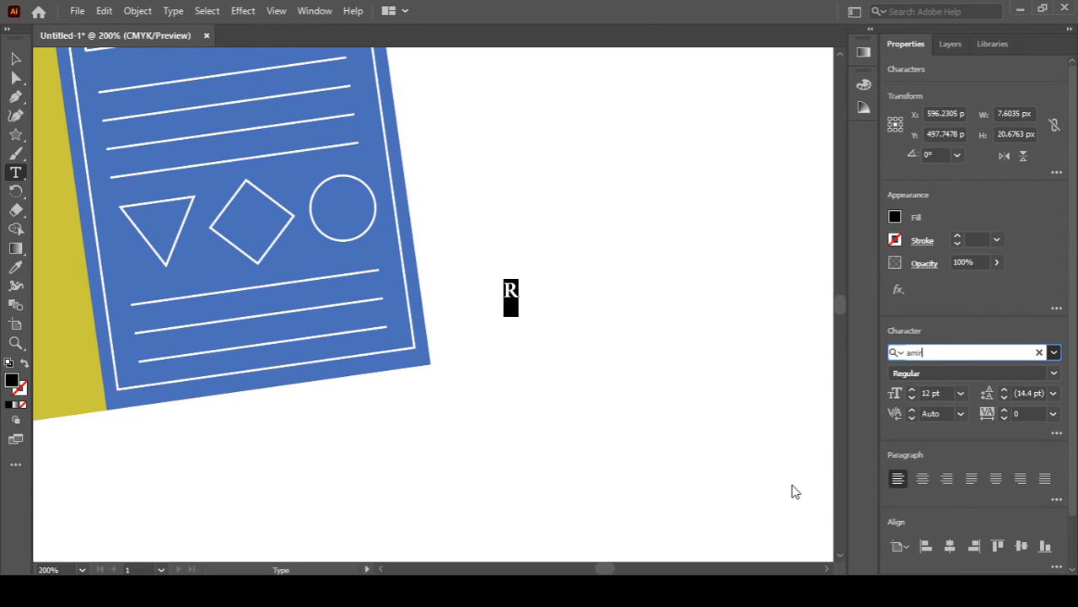
# Step: Enlarge the R by scaling its text box to a font size of about 237 pt
pyautogui.click(795, 491)
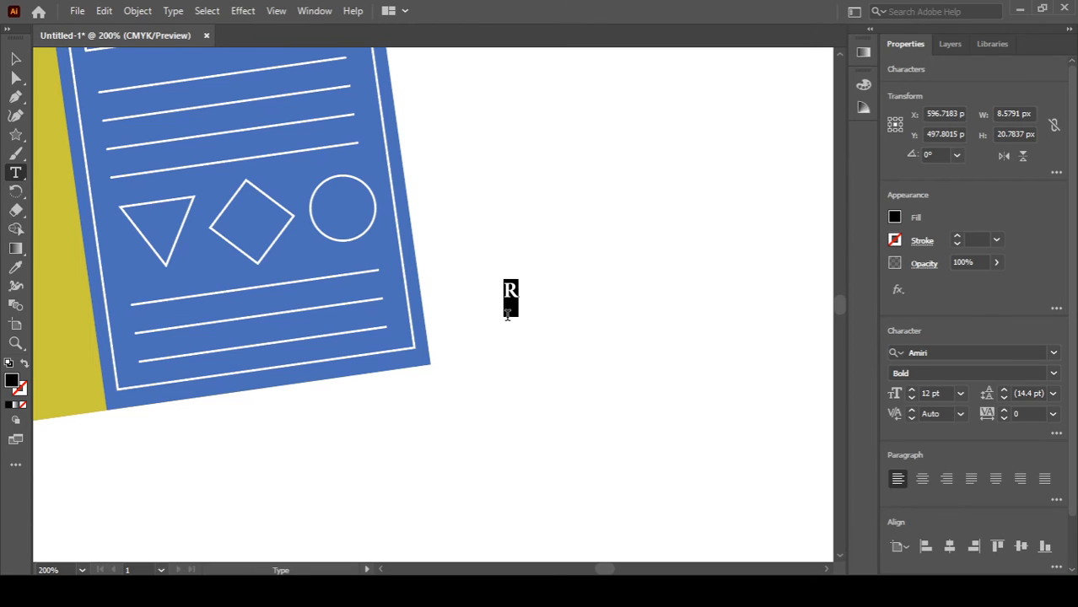
pyautogui.moveTo(520, 318); pyautogui.dragTo(520, 319)
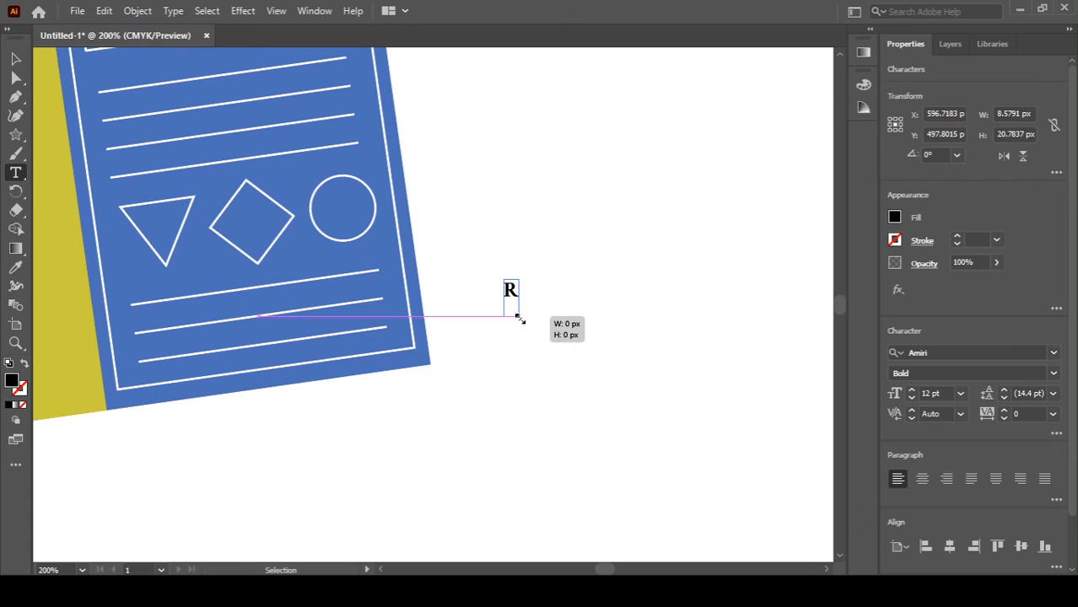
pyautogui.moveTo(519, 318); pyautogui.dragTo(598, 456)
pyautogui.keyDown('ctrl'); pyautogui.click(589, 423); pyautogui.keyUp('ctrl')
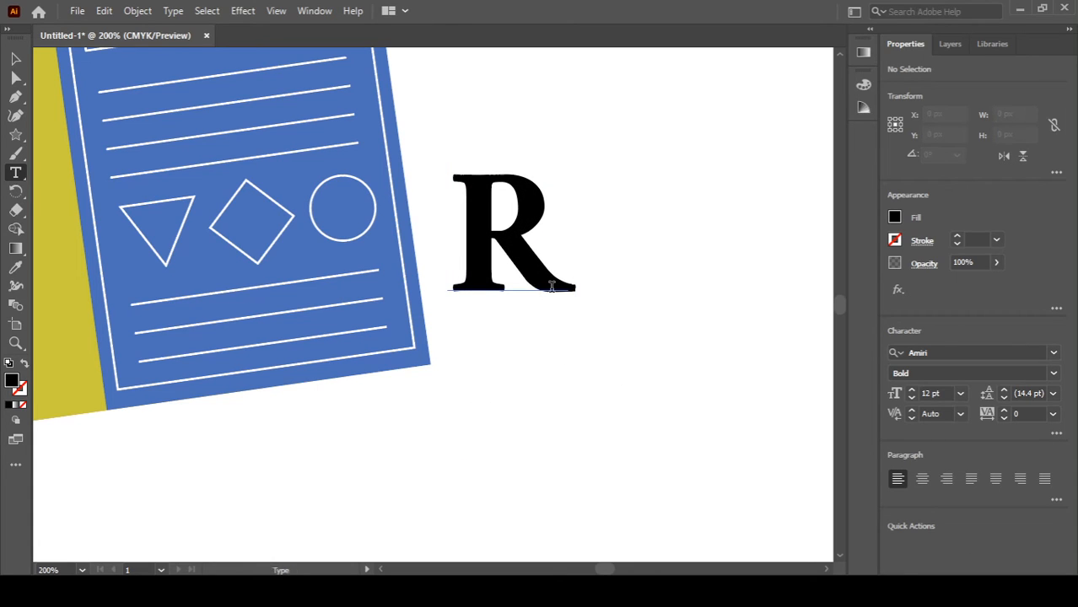
pyautogui.click(552, 275)
pyautogui.press('Escape')
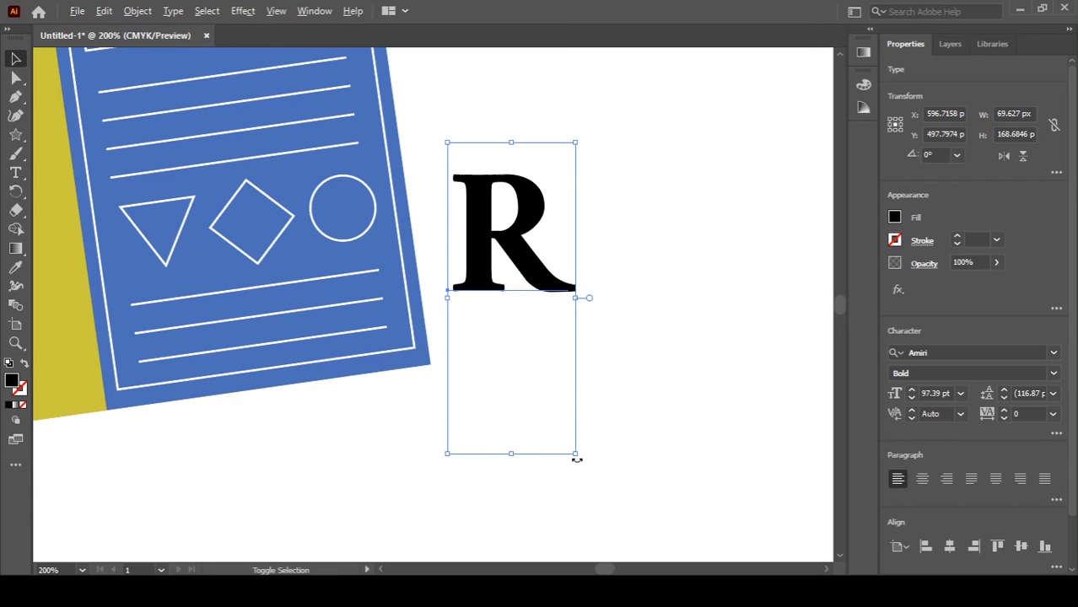
pyautogui.moveTo(574, 455); pyautogui.dragTo(756, 554)
pyautogui.press('space')
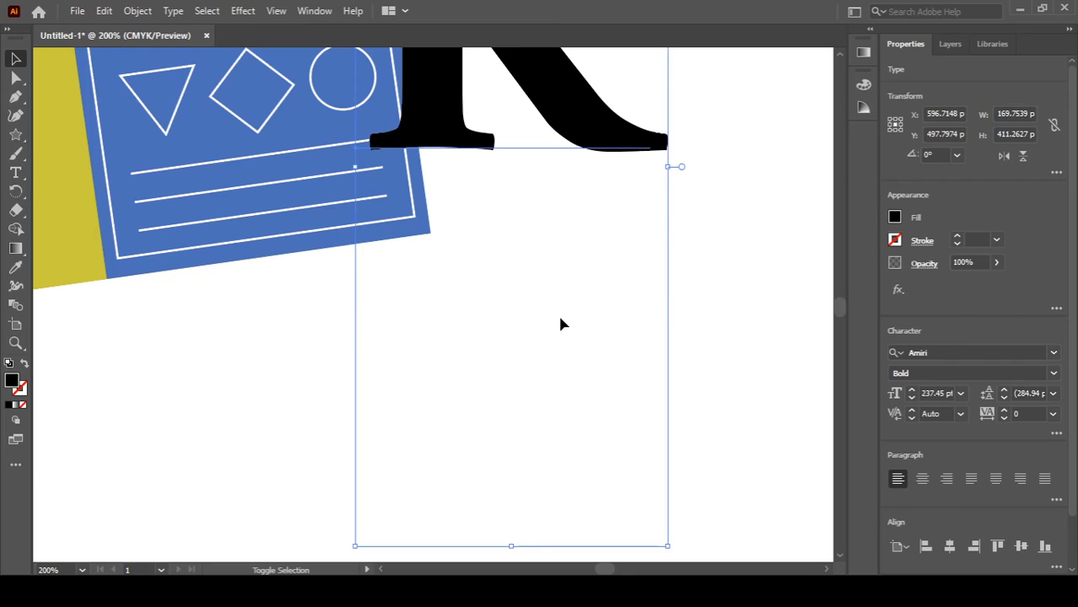
# Step: Move the R beside the illustration and enlarge it to about 376 pt so it overlaps the document's right side
pyautogui.scroll(-2, 561, 318)
pyautogui.scroll(-3, 563, 324)
pyautogui.moveTo(561, 310); pyautogui.dragTo(497, 378)
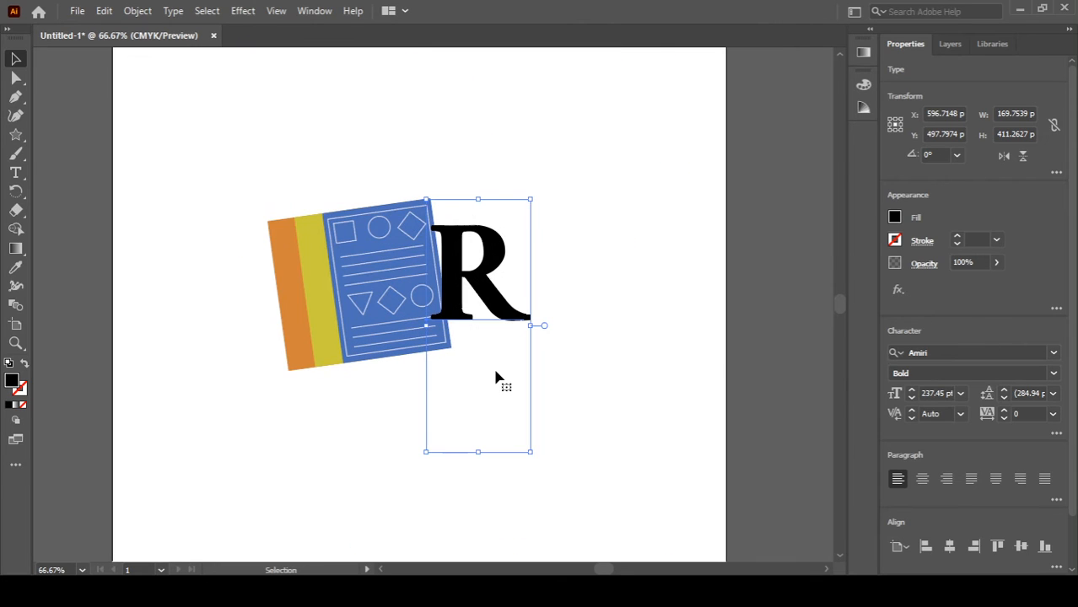
pyautogui.moveTo(530, 452); pyautogui.dragTo(590, 524)
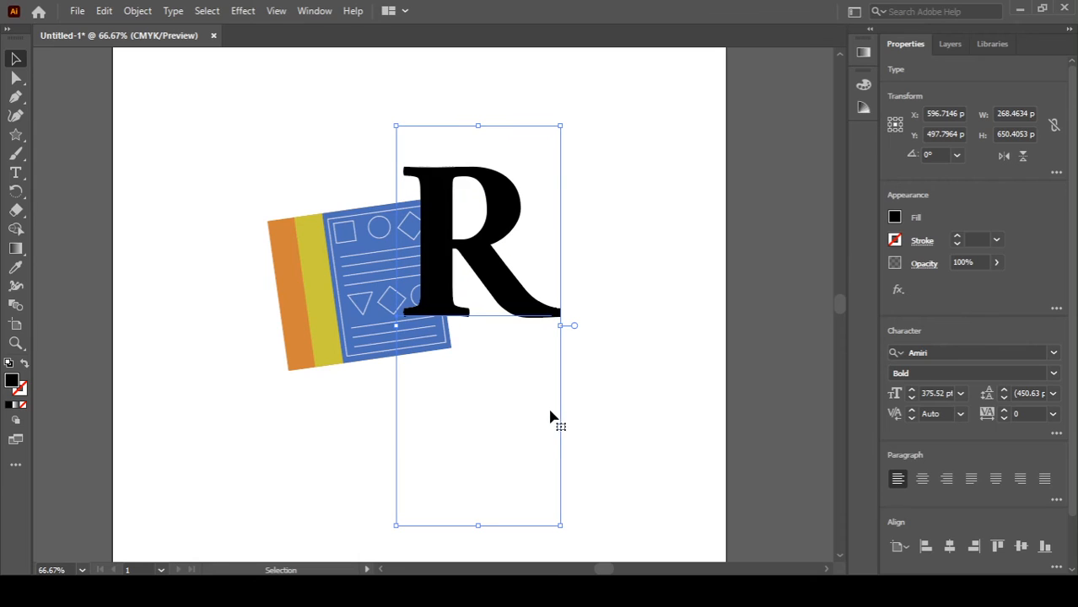
pyautogui.moveTo(507, 291); pyautogui.dragTo(469, 328)
pyautogui.click(620, 437)
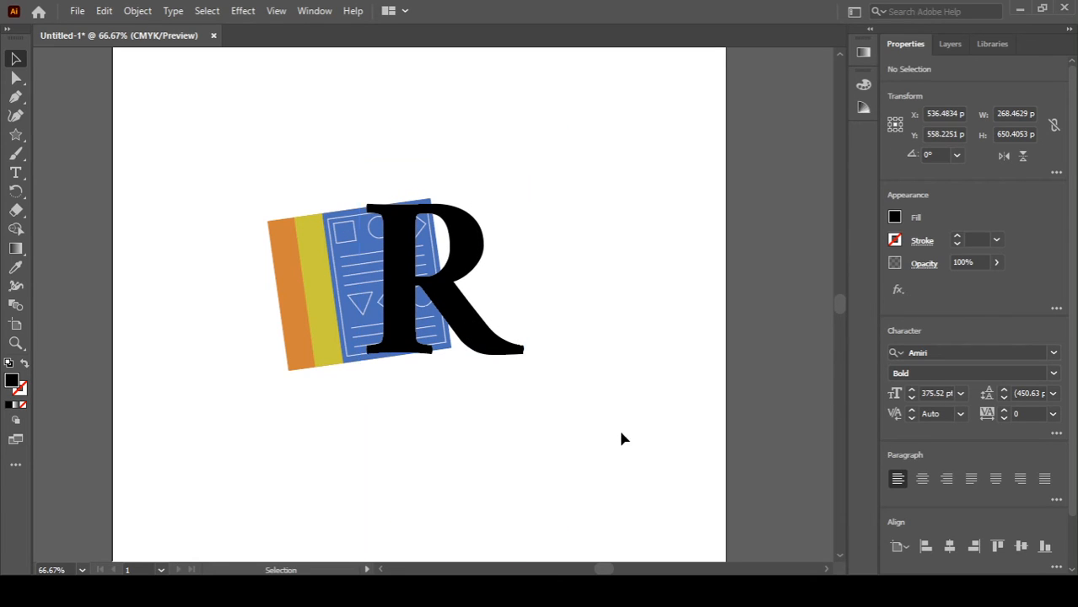
# Step: Nudge the illustration group slightly and scale it up a little
pyautogui.click(316, 327)
pyautogui.moveTo(316, 327); pyautogui.dragTo(324, 325)
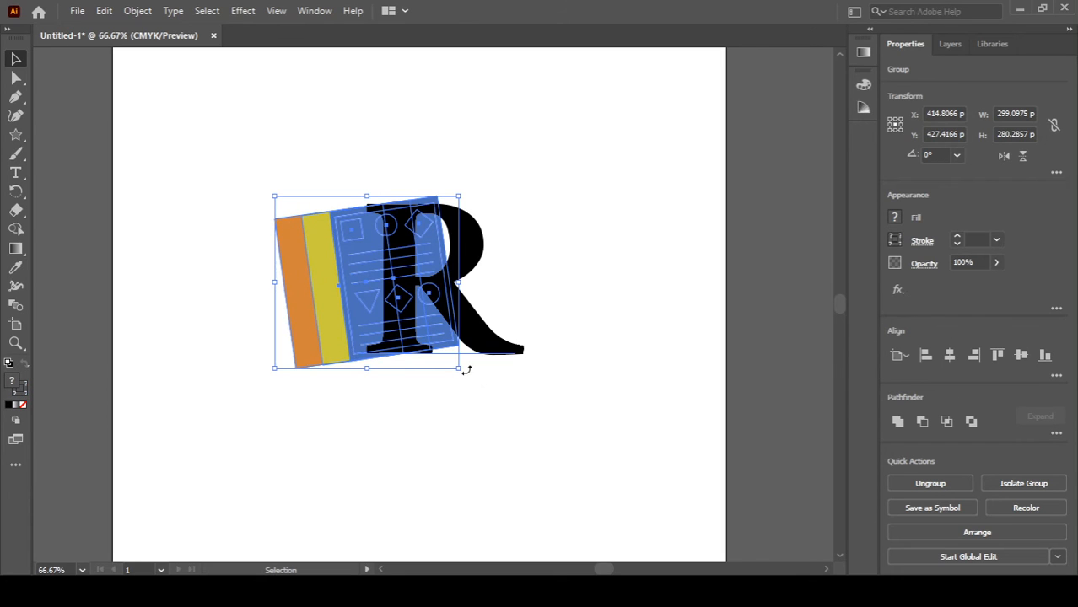
pyautogui.moveTo(466, 370)
pyautogui.mouseDown()
pyautogui.moveTo(489, 352)
pyautogui.moveTo(468, 356)
pyautogui.mouseUp()
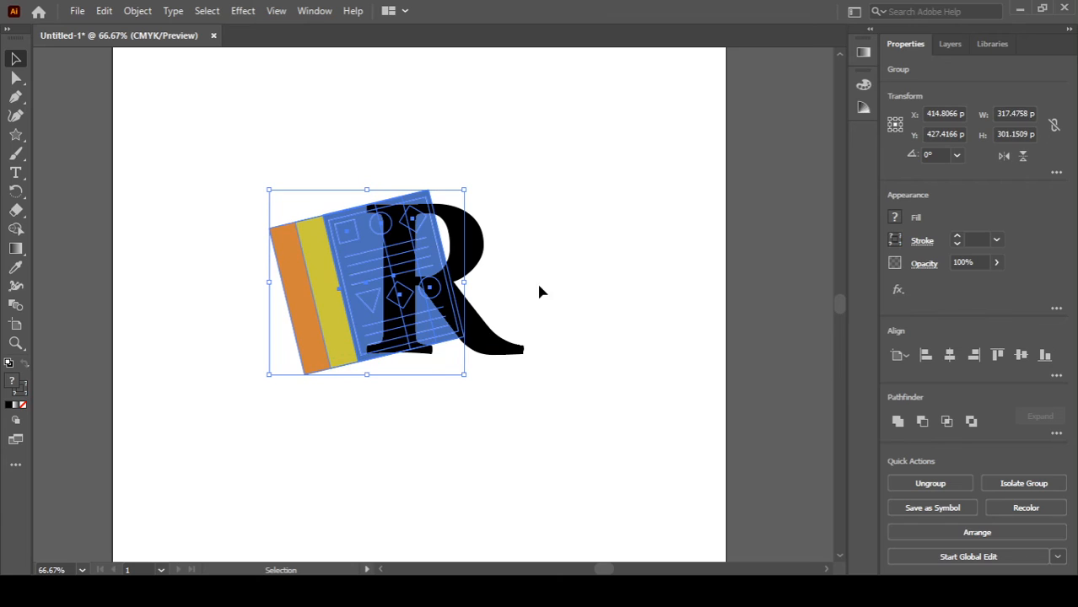
# Step: Enlarge the R to about 487 pt and shift it slightly down over the document
pyautogui.click(488, 337)
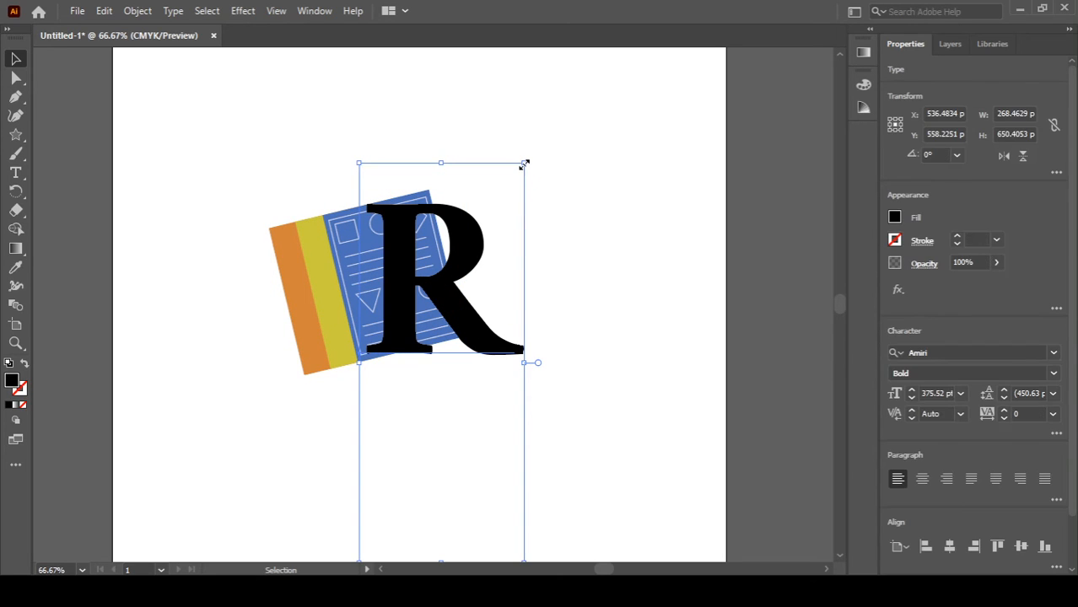
pyautogui.moveTo(523, 164); pyautogui.dragTo(567, 103)
pyautogui.moveTo(441, 281); pyautogui.dragTo(453, 299)
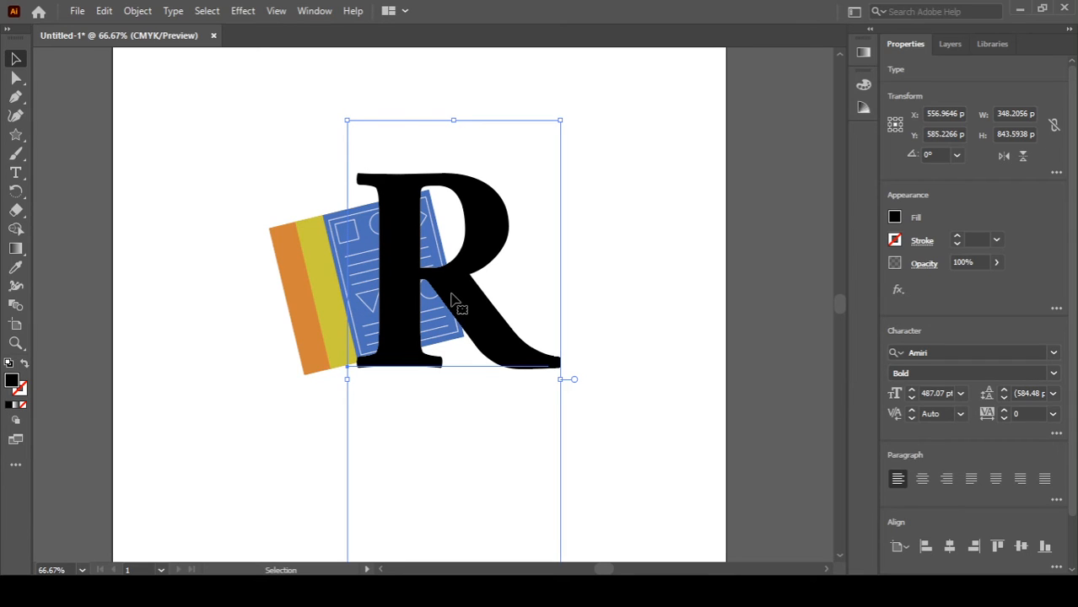
pyautogui.click(576, 264)
# Step: Draw a closed Pen-tool shape filling the counter between the R's stem and diagonal leg, below the bowl
pyautogui.scroll(1, 334, 320)
pyautogui.scroll(1, 333, 320)
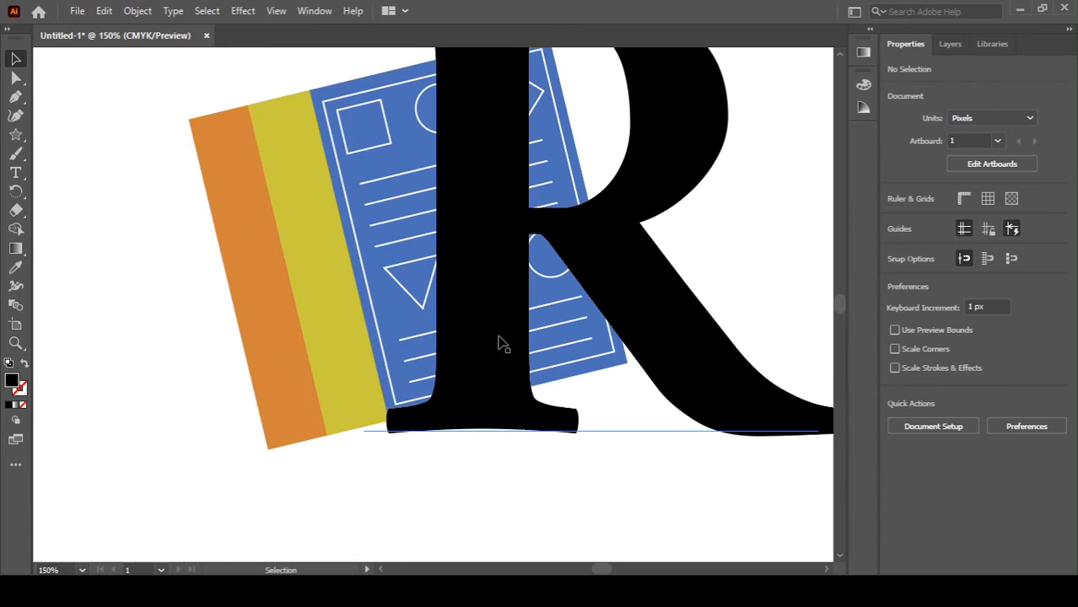
pyautogui.moveTo(498, 342); pyautogui.dragTo(375, 373)
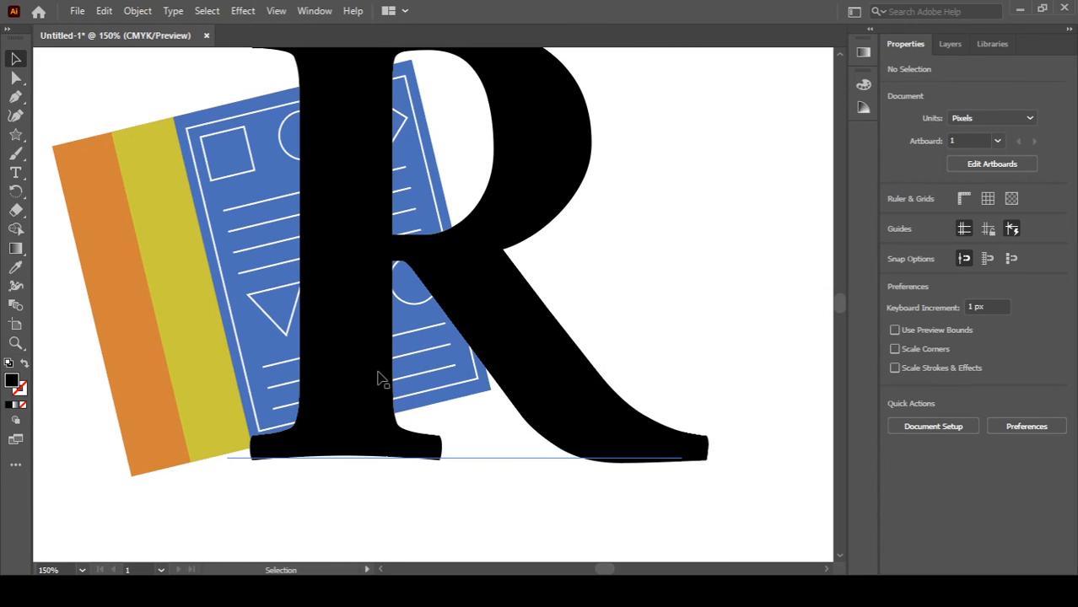
pyautogui.press('p')
pyautogui.click(379, 377)
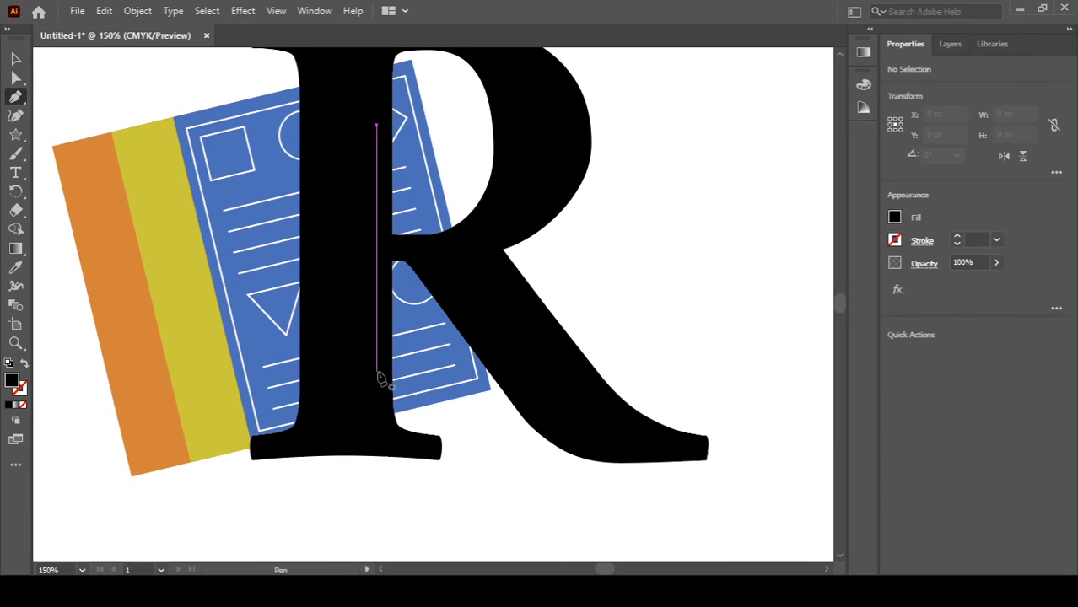
pyautogui.scroll(1, 339, 248)
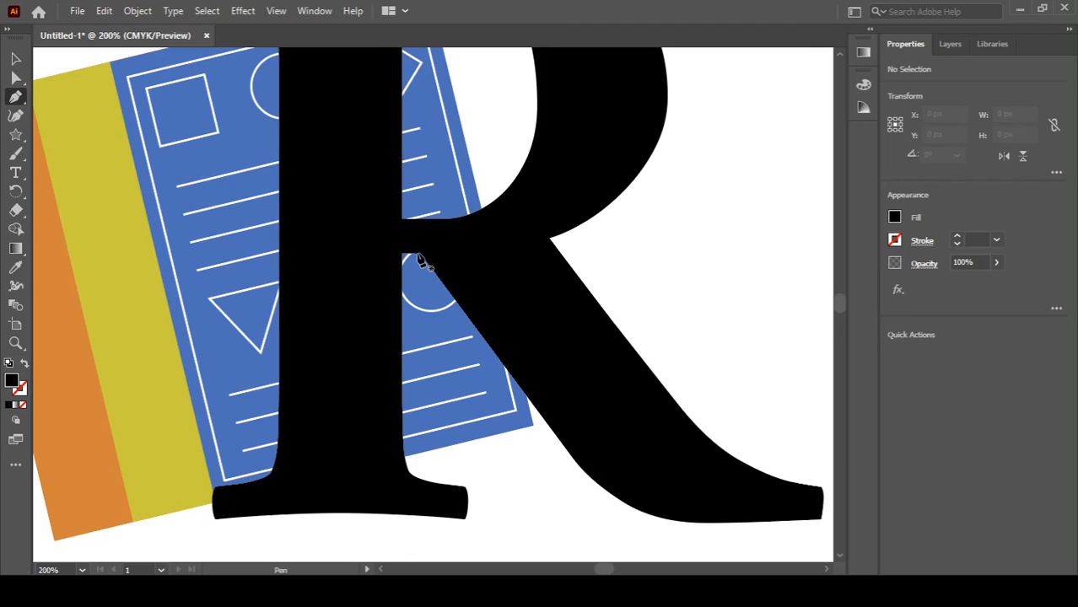
pyautogui.scroll(2, 422, 261)
pyautogui.moveTo(401, 251); pyautogui.dragTo(432, 253)
pyautogui.click(432, 253)
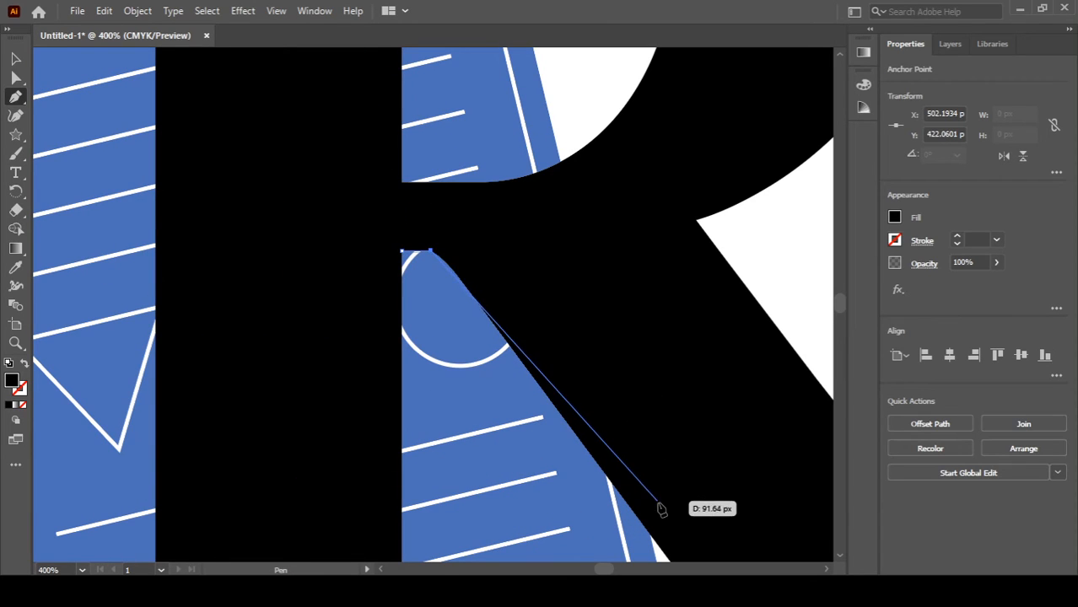
pyautogui.press('space')
pyautogui.moveTo(662, 549); pyautogui.dragTo(603, 382)
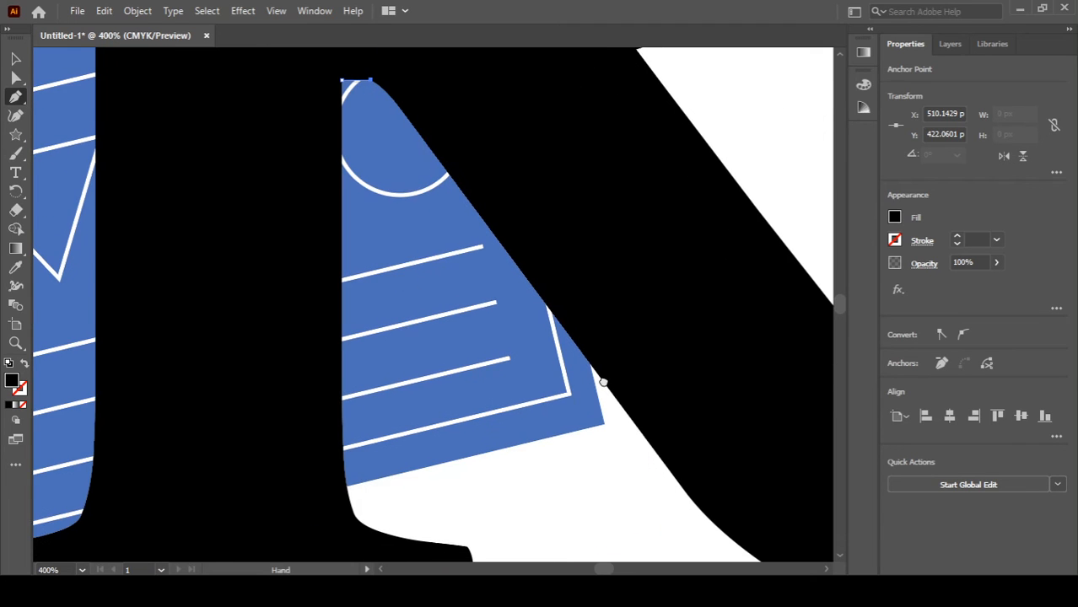
pyautogui.click(613, 396)
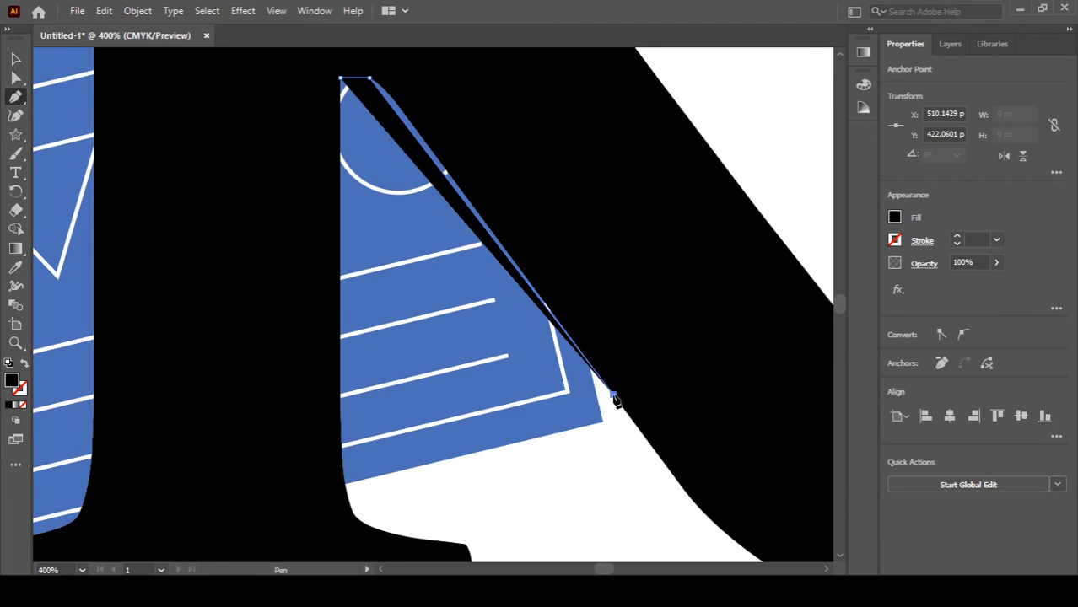
pyautogui.click(608, 430)
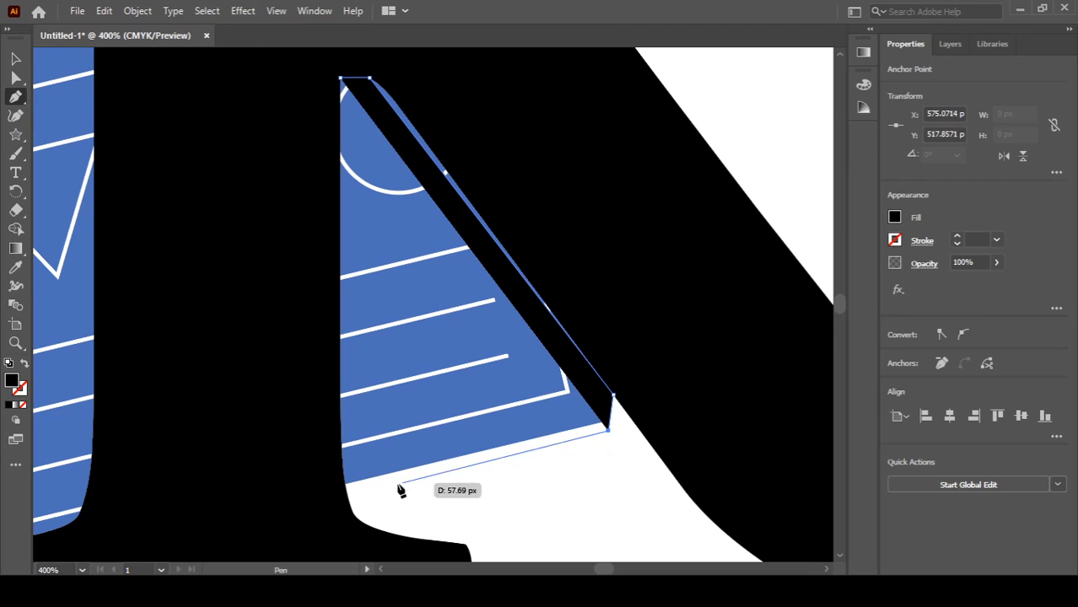
pyautogui.click(345, 488)
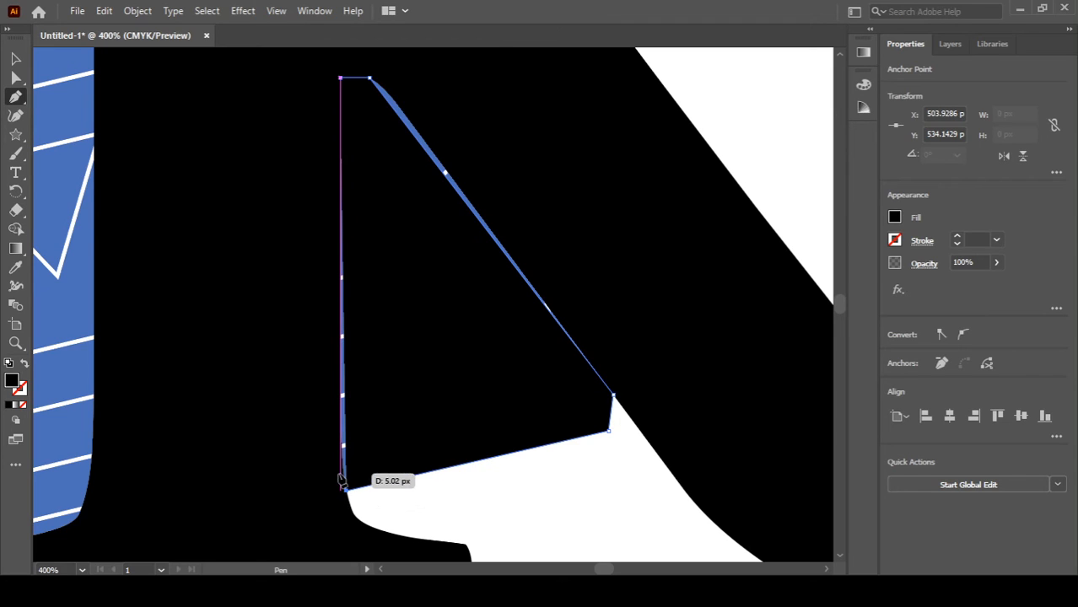
pyautogui.moveTo(340, 464); pyautogui.dragTo(340, 459)
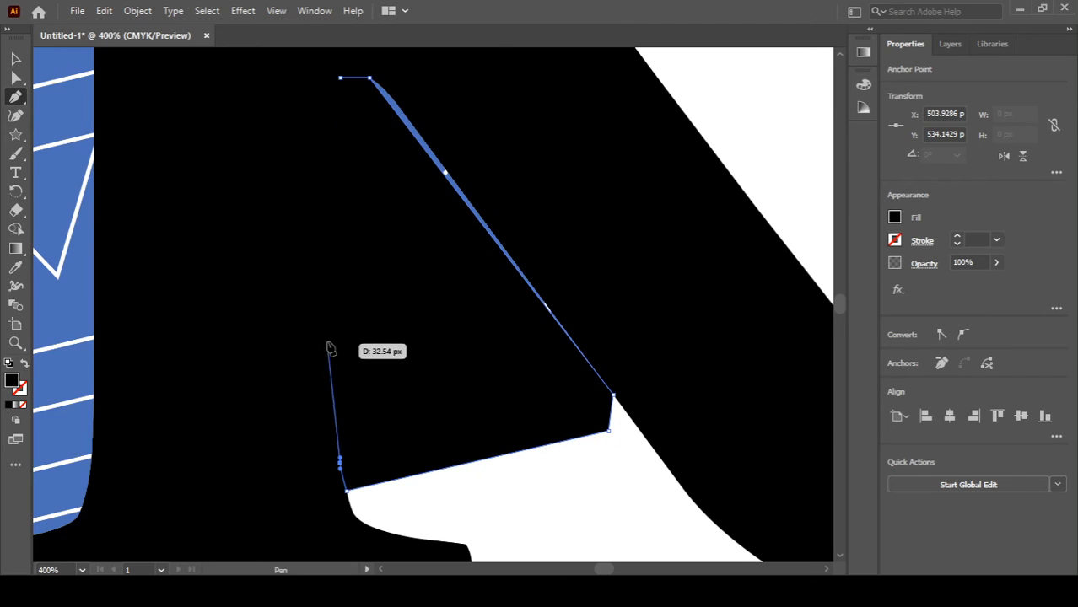
pyautogui.click(318, 121)
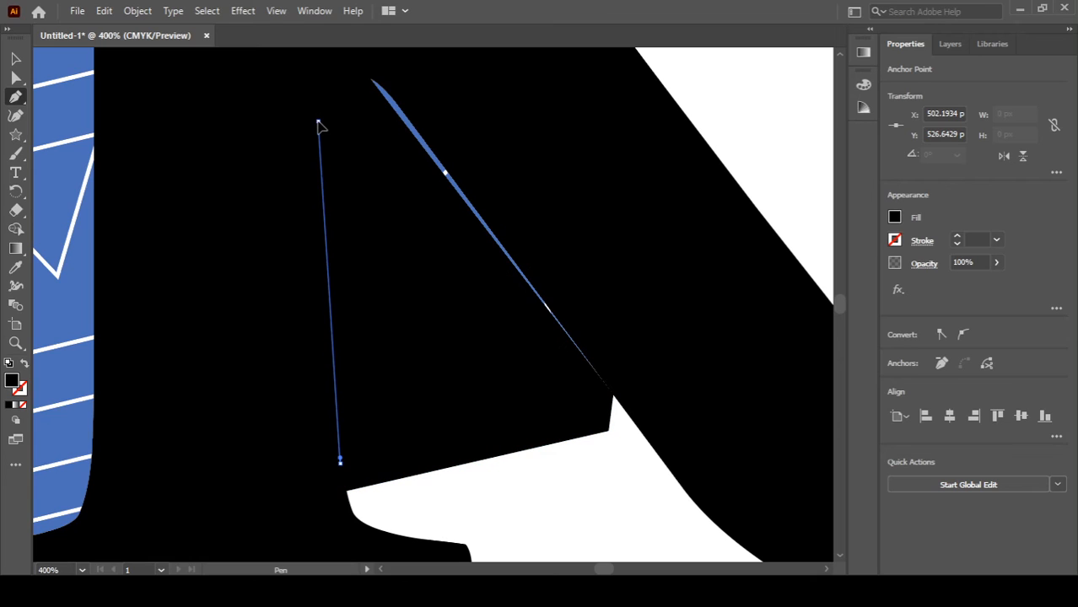
pyautogui.click(323, 77)
pyautogui.moveTo(340, 80); pyautogui.dragTo(349, 76)
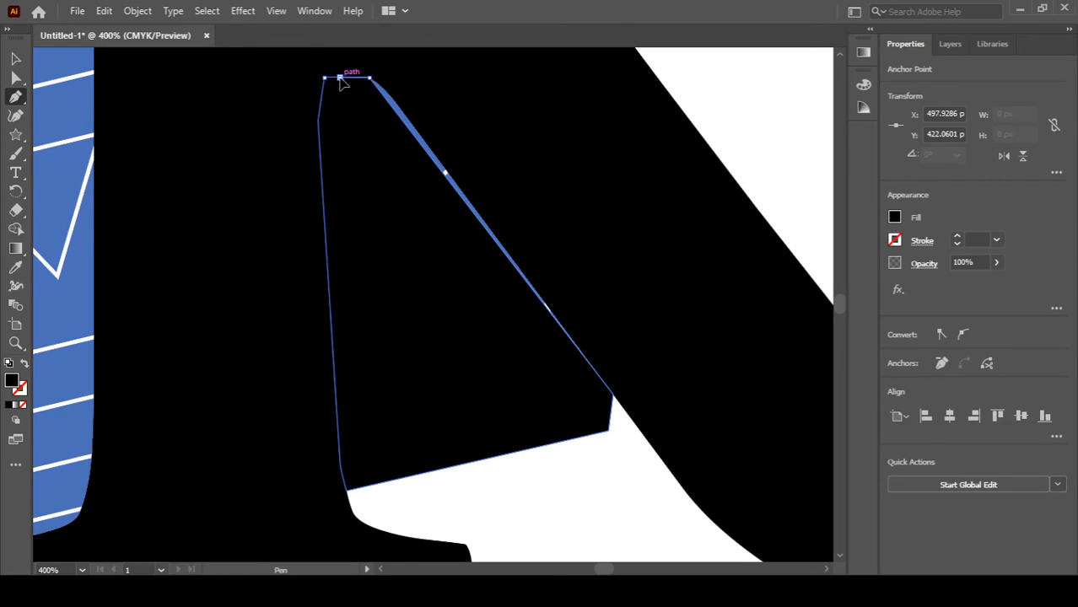
# Step: Widen the new shape slightly on both sides so it covers the counter's edges
pyautogui.press('v')
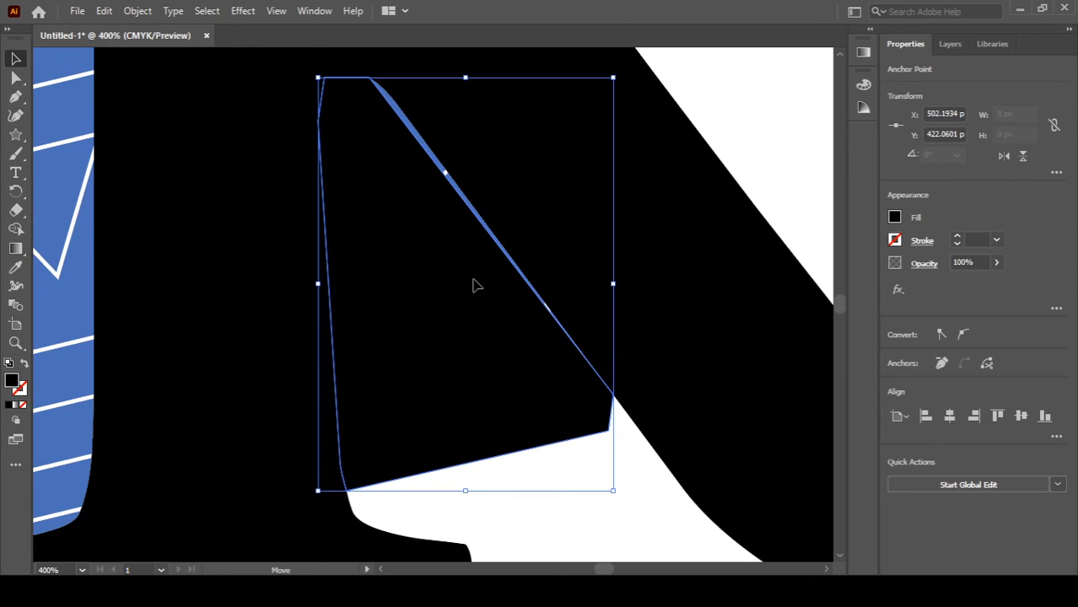
pyautogui.moveTo(473, 284); pyautogui.dragTo(480, 284)
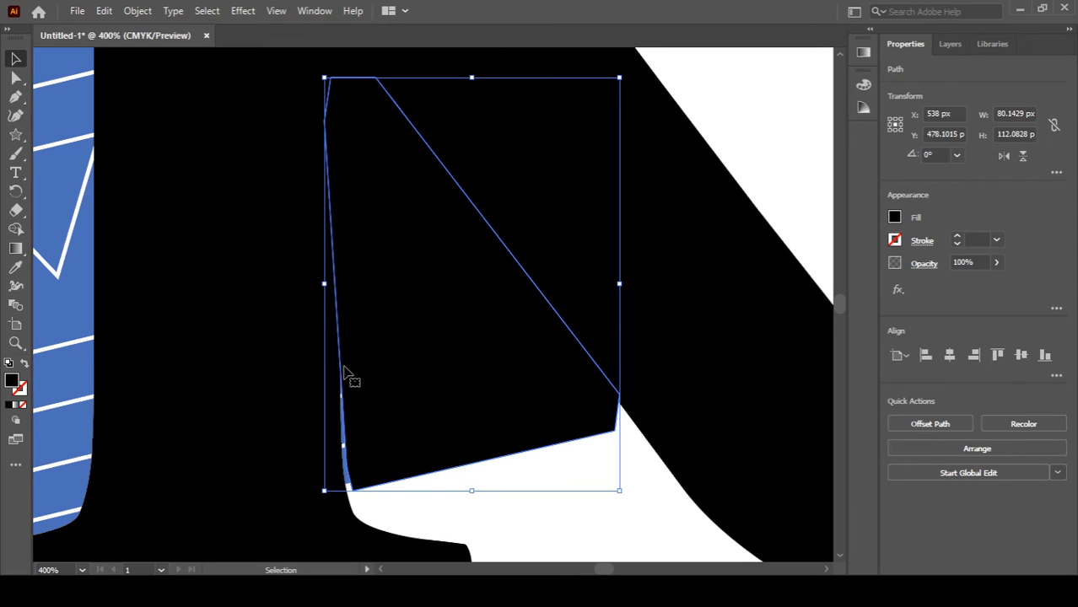
pyautogui.moveTo(324, 284); pyautogui.dragTo(316, 283)
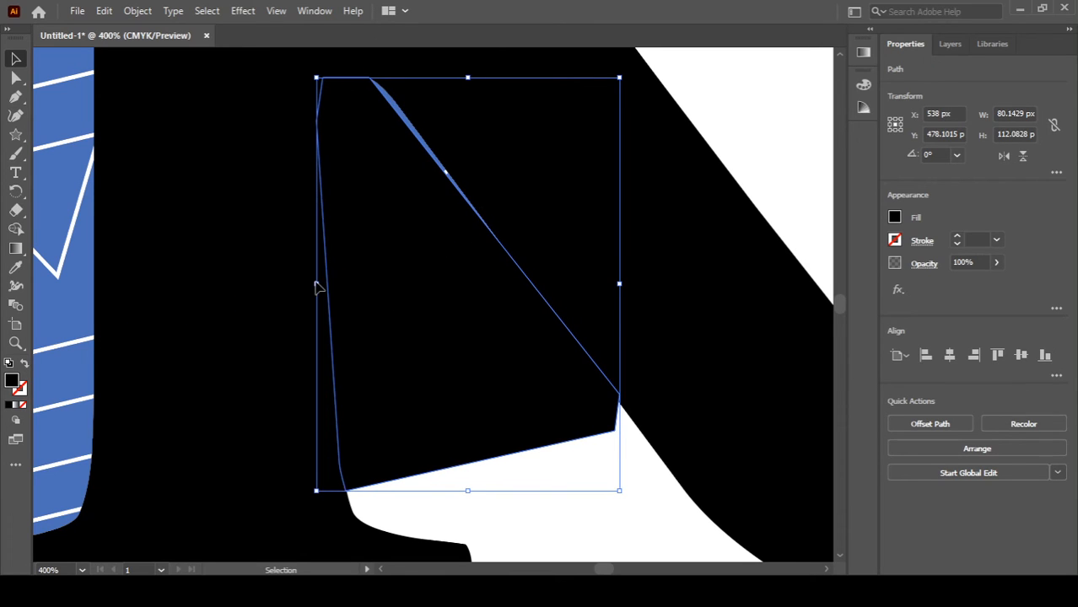
pyautogui.moveTo(617, 282); pyautogui.dragTo(666, 281)
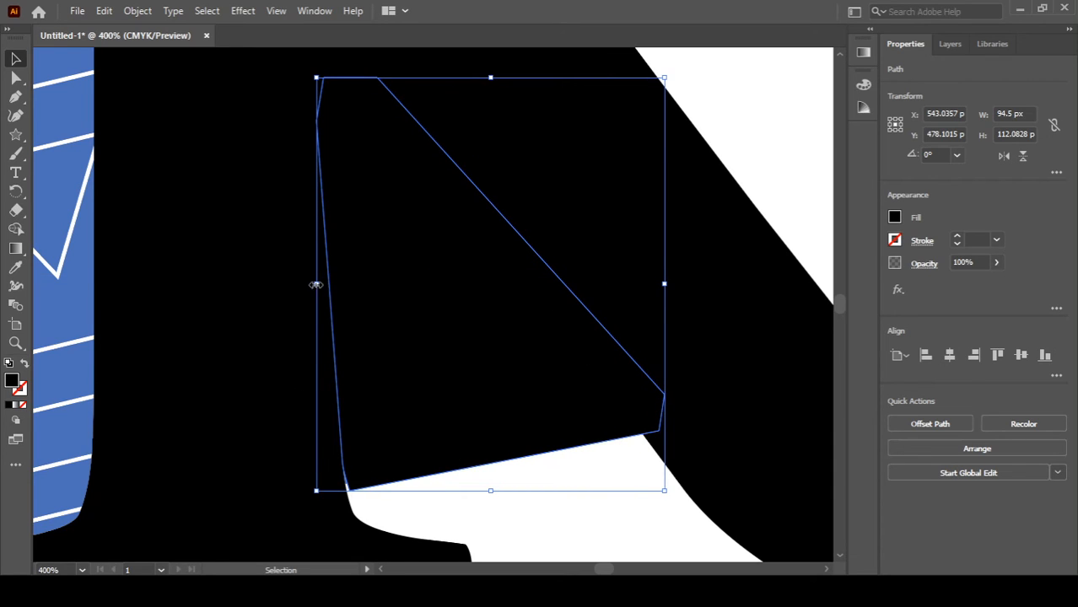
pyautogui.moveTo(315, 284); pyautogui.dragTo(307, 284)
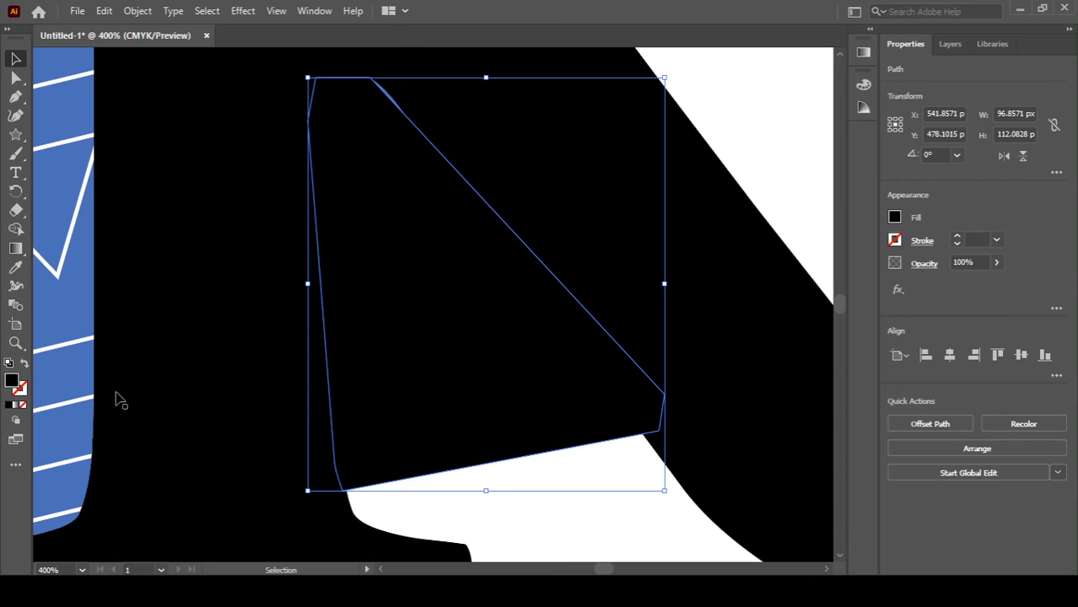
pyautogui.moveTo(253, 366); pyautogui.dragTo(488, 348)
# Step: Select the shape with the illustration and use Shape Builder to delete the document pieces inside the R's lower counter
pyautogui.keyDown('alt'); pyautogui.scroll(-1, 540, 362); pyautogui.keyUp('alt')
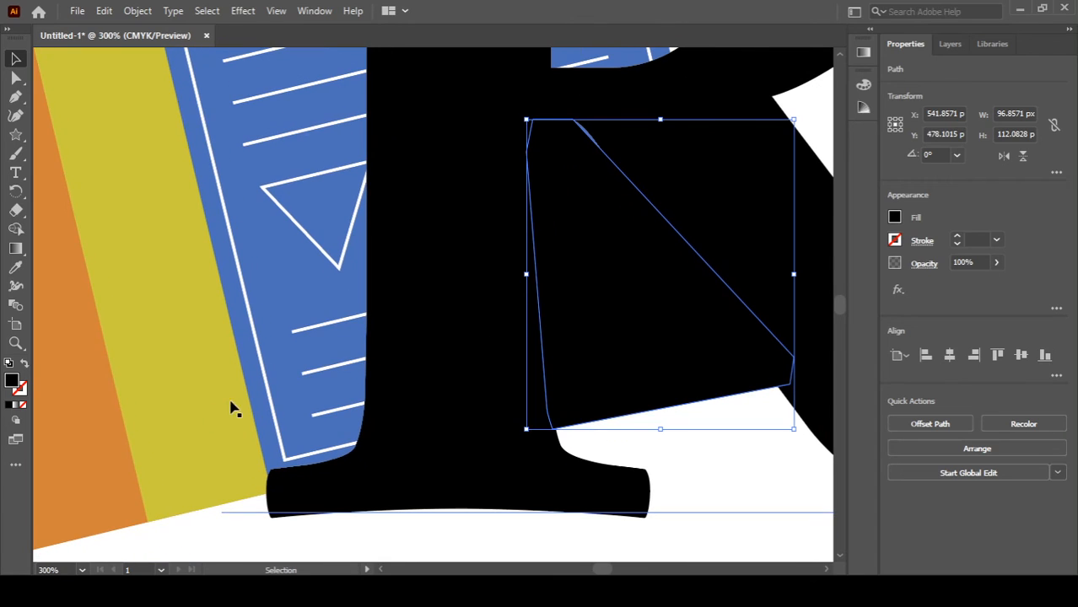
pyautogui.keyDown('shift'); pyautogui.click(163, 399); pyautogui.keyUp('shift')
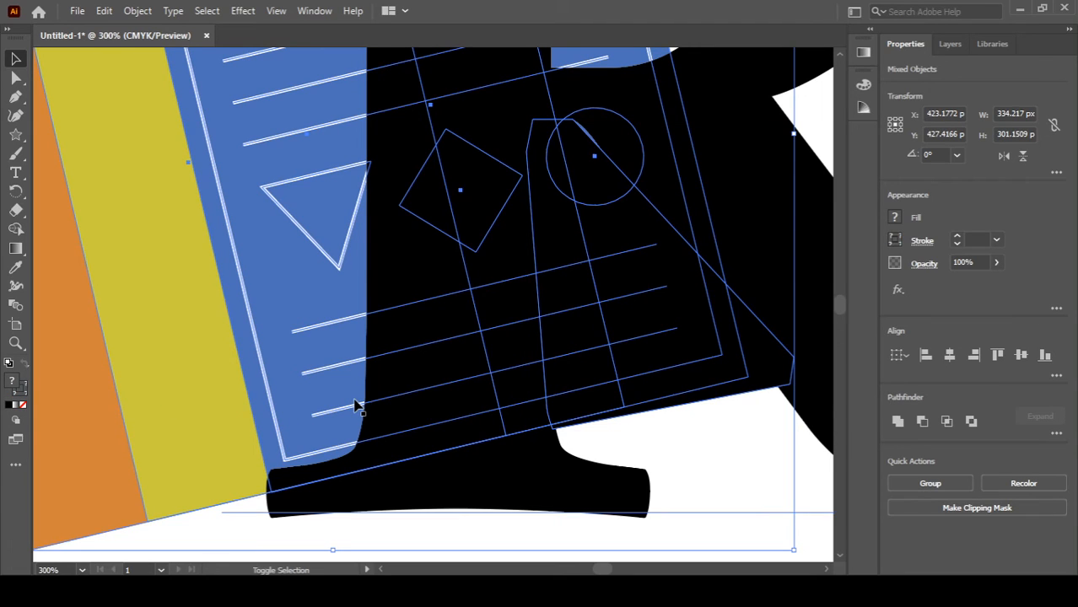
pyautogui.hotkey('shift', 'm')
pyautogui.moveTo(635, 396); pyautogui.dragTo(463, 447)
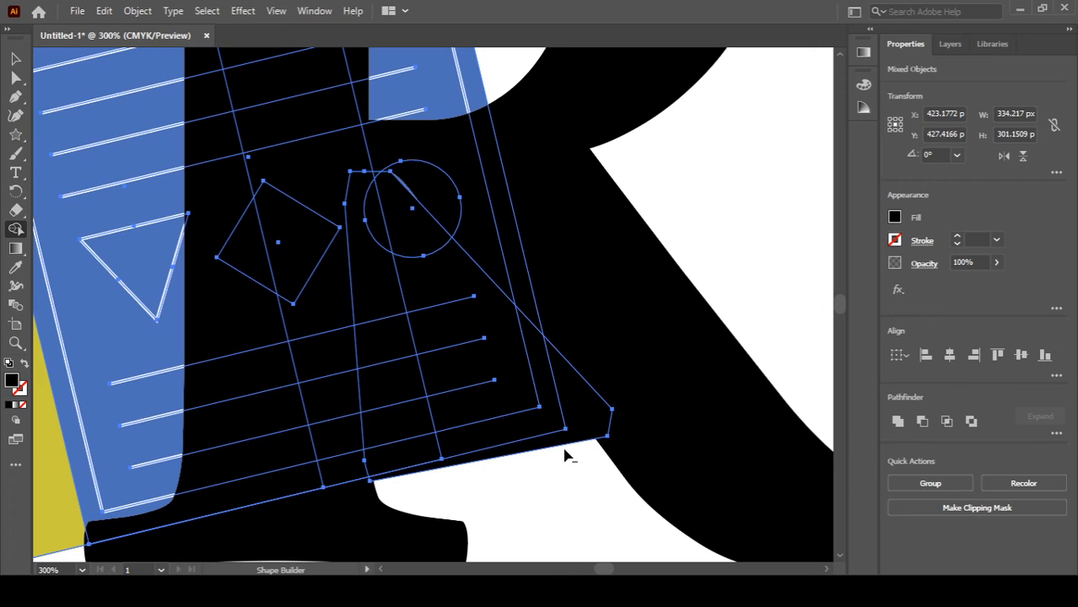
pyautogui.moveTo(559, 431)
pyautogui.mouseDown()
pyautogui.moveTo(478, 361)
pyautogui.moveTo(500, 349)
pyautogui.moveTo(502, 316)
pyautogui.moveTo(402, 225)
pyautogui.moveTo(377, 217)
pyautogui.moveTo(352, 261)
pyautogui.moveTo(409, 484)
pyautogui.mouseUp()
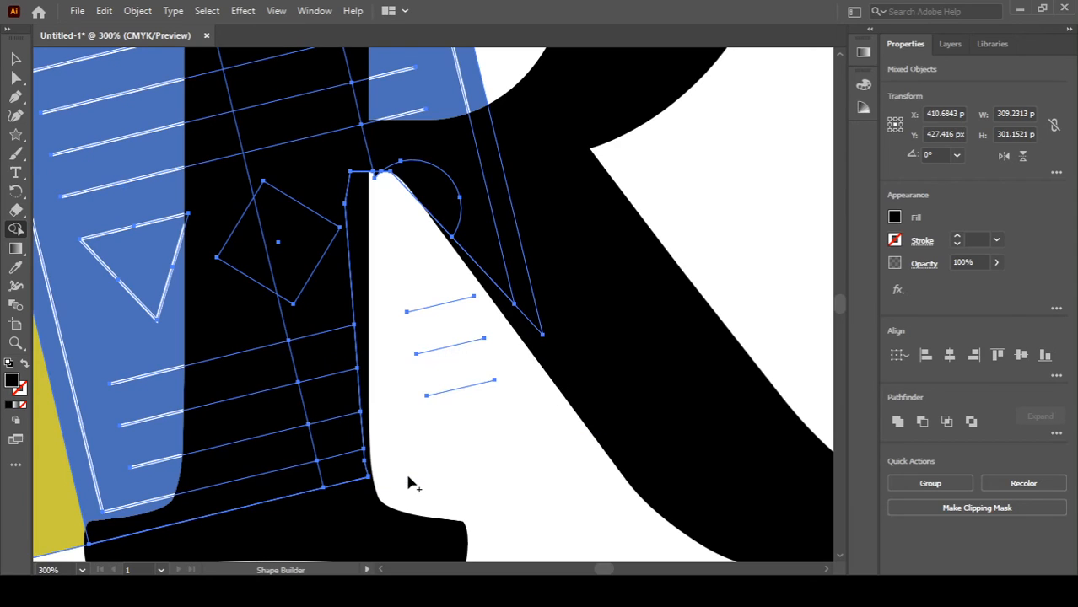
pyautogui.moveTo(455, 376); pyautogui.dragTo(434, 274)
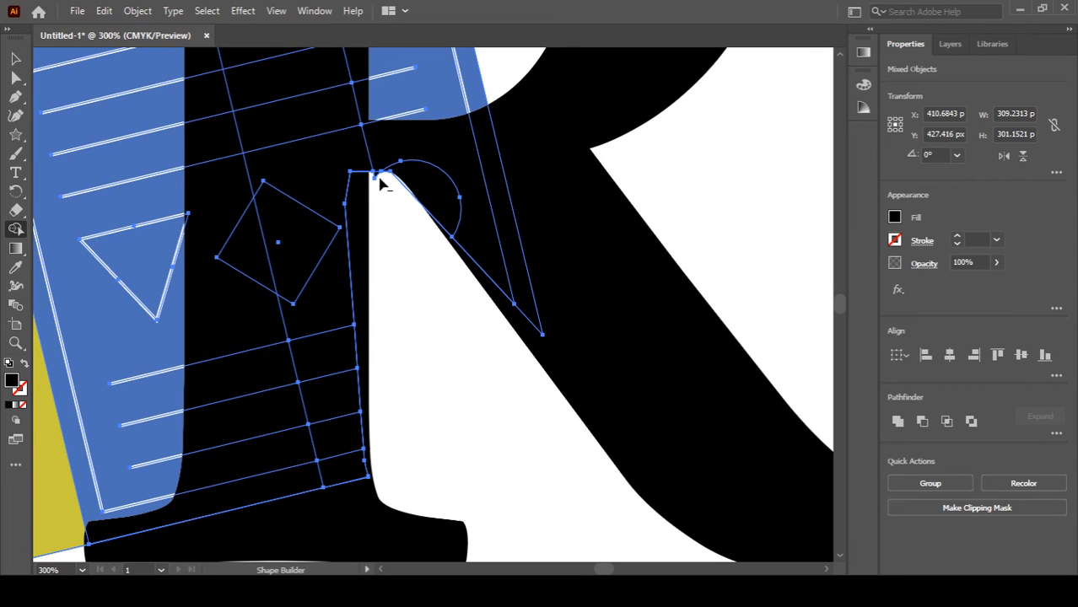
pyautogui.hotkey('ctrl', 'g')
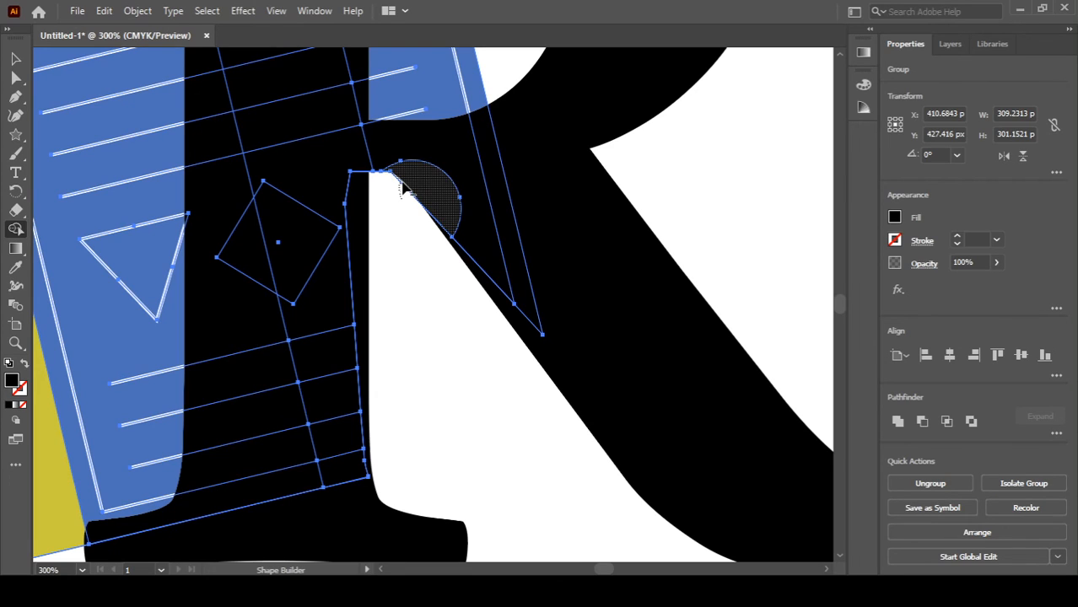
pyautogui.click(401, 188)
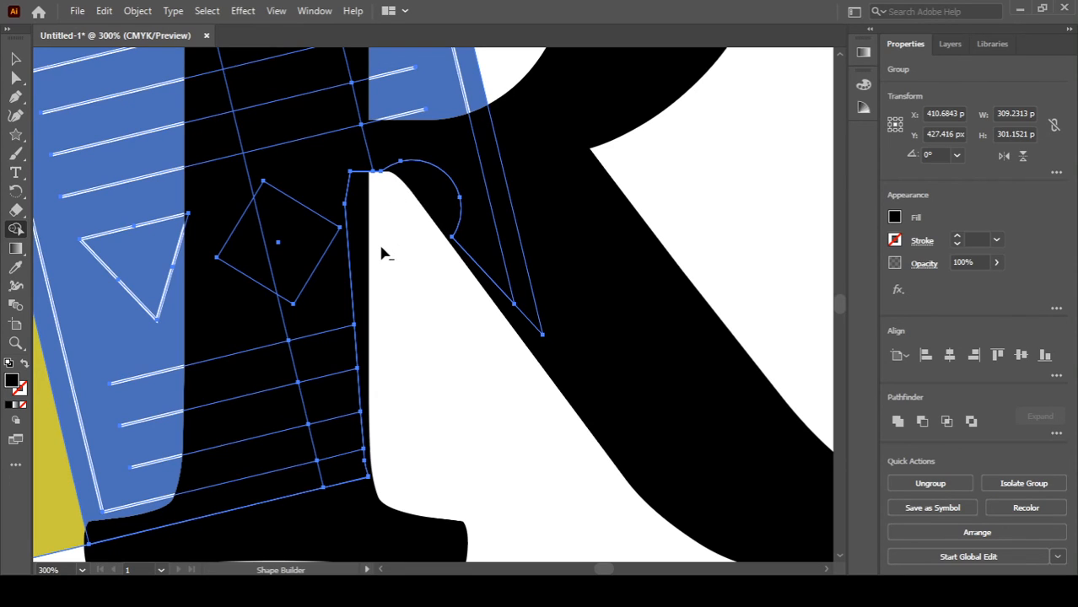
# Step: Use Shape Builder to delete the remaining document pieces inside the R's bowl and lower counters
pyautogui.moveTo(380, 218); pyautogui.dragTo(378, 509)
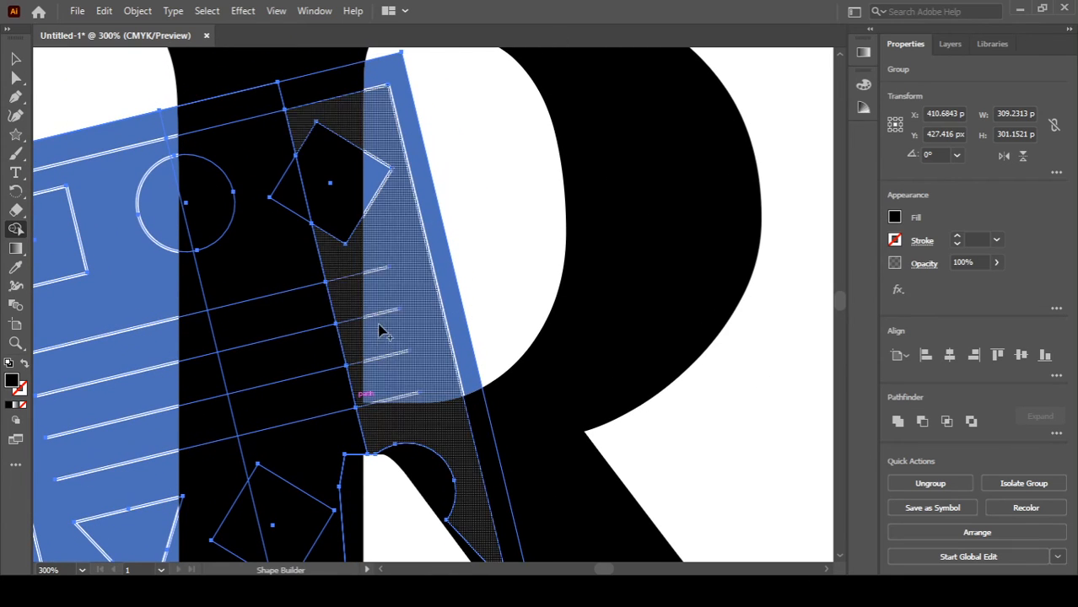
pyautogui.moveTo(384, 308); pyautogui.dragTo(378, 358)
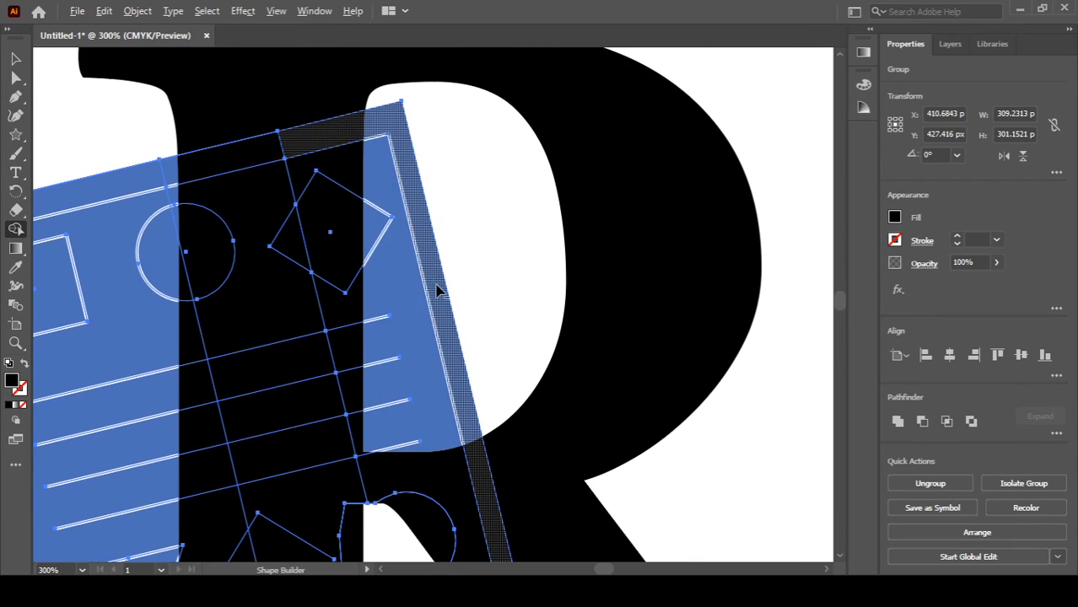
pyautogui.keyDown('alt'); pyautogui.click(404, 360); pyautogui.keyUp('alt')
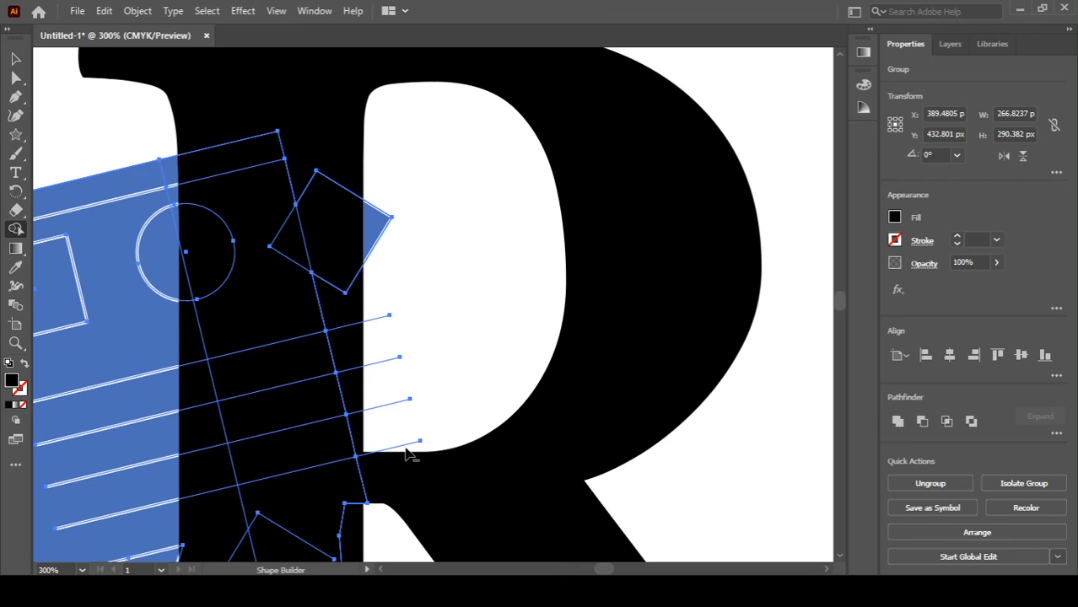
pyautogui.moveTo(409, 441); pyautogui.dragTo(389, 299)
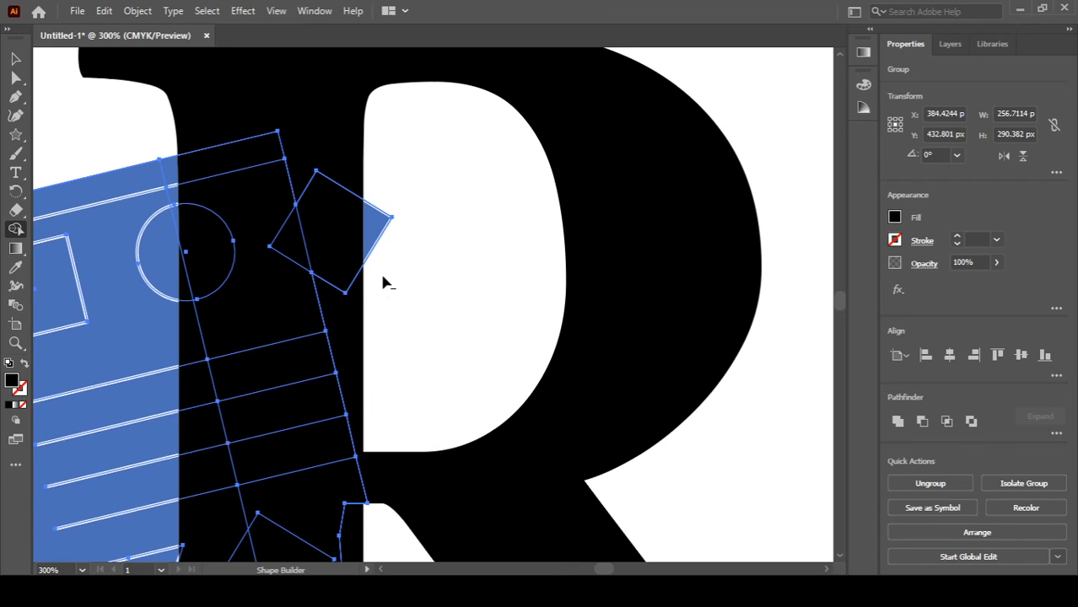
pyautogui.keyDown('alt'); pyautogui.click(374, 203); pyautogui.keyUp('alt')
pyautogui.scroll(-3, 380, 496)
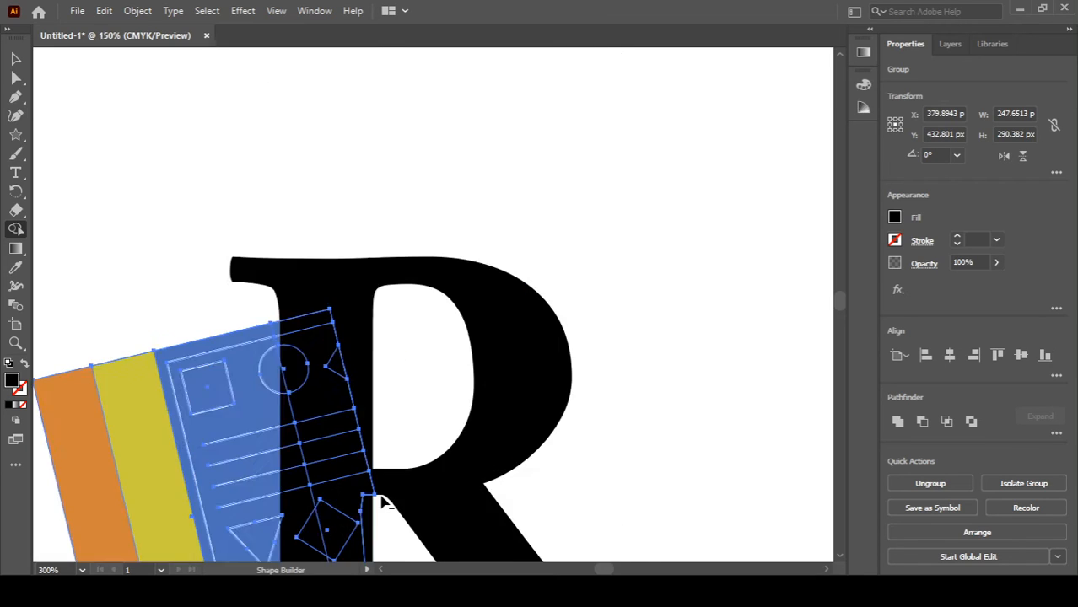
pyautogui.moveTo(380, 494); pyautogui.dragTo(405, 340)
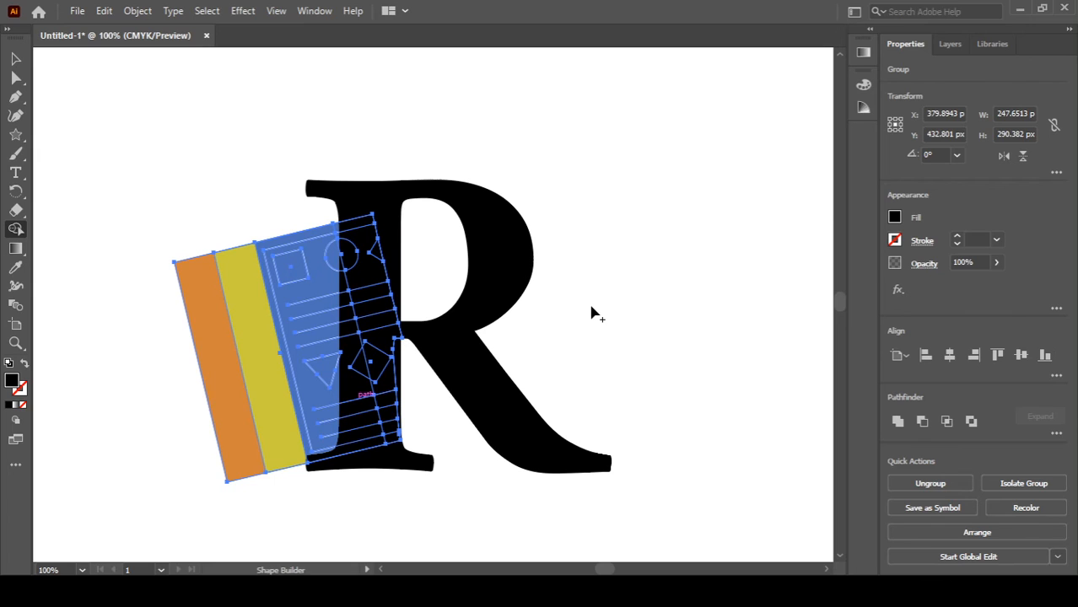
# Step: Ungroup the document illustration and nudge the yellow strip slightly upward
pyautogui.press('v')
pyautogui.click(178, 208)
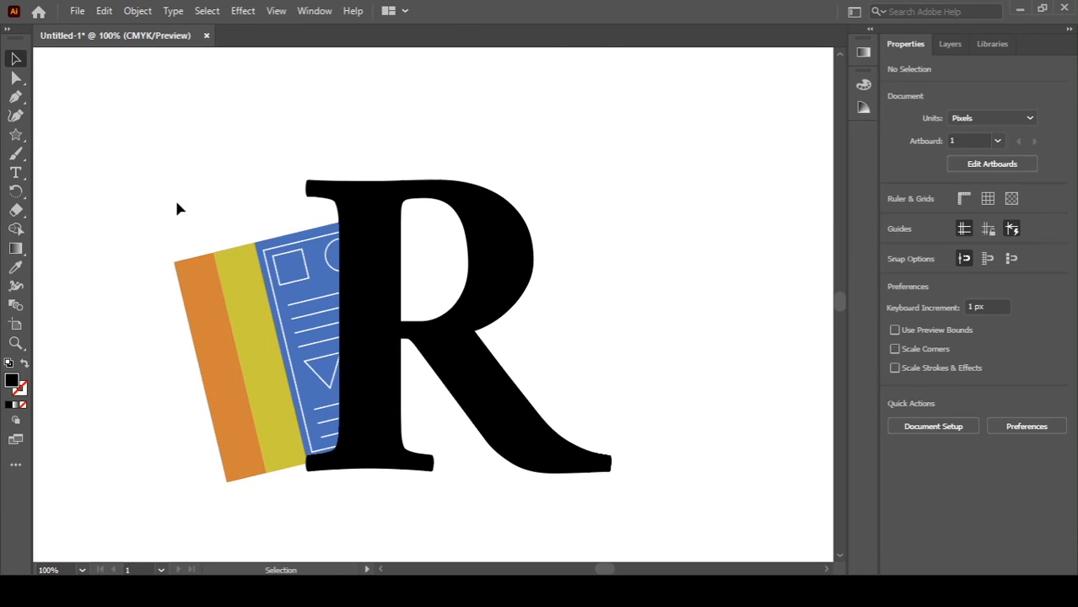
pyautogui.click(245, 336)
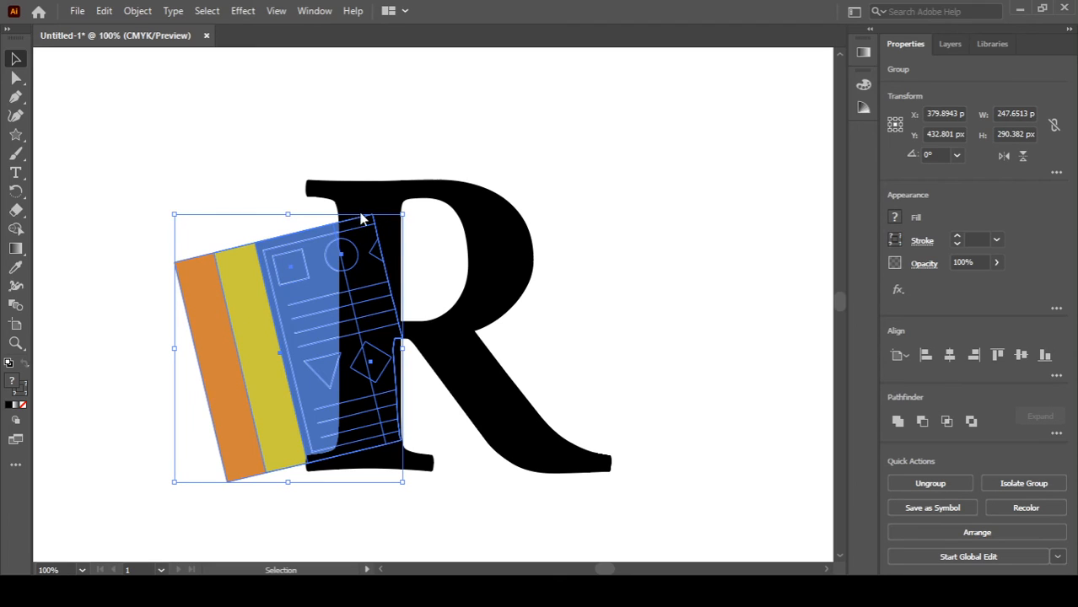
pyautogui.hotkey('ctrl', 'shift', 'g')
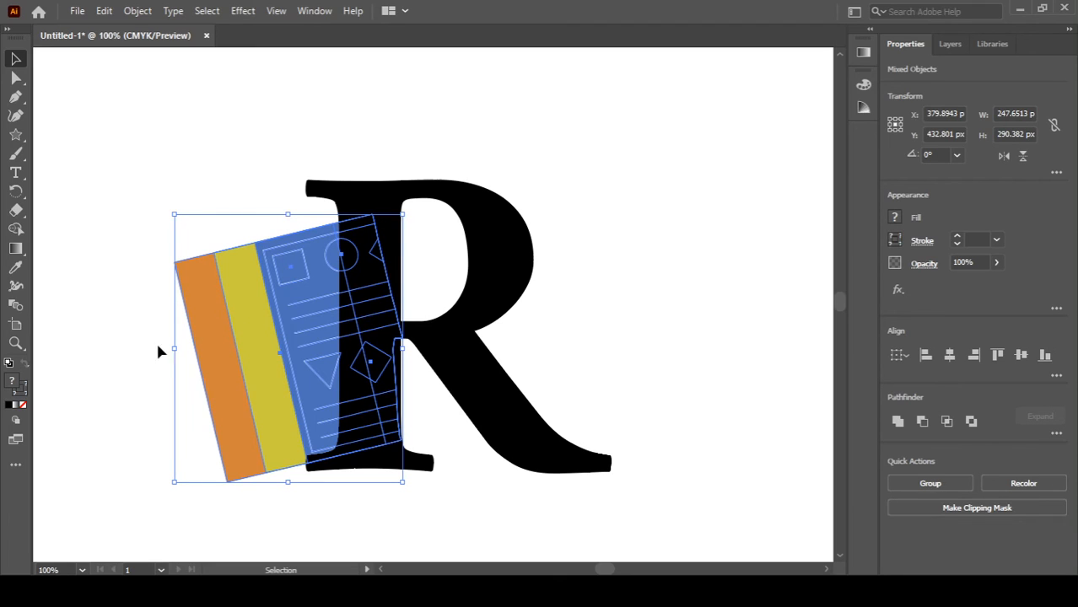
pyautogui.click(126, 370)
pyautogui.click(257, 344)
pyautogui.moveTo(257, 343)
pyautogui.mouseDown()
pyautogui.moveTo(265, 335)
pyautogui.moveTo(258, 339)
pyautogui.mouseUp()
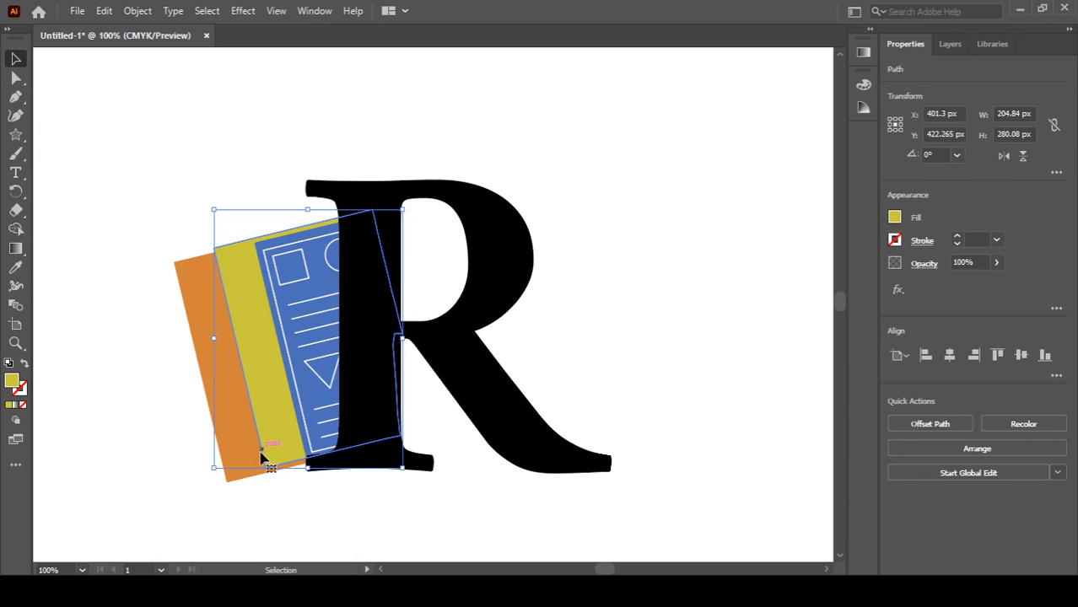
pyautogui.click(233, 481)
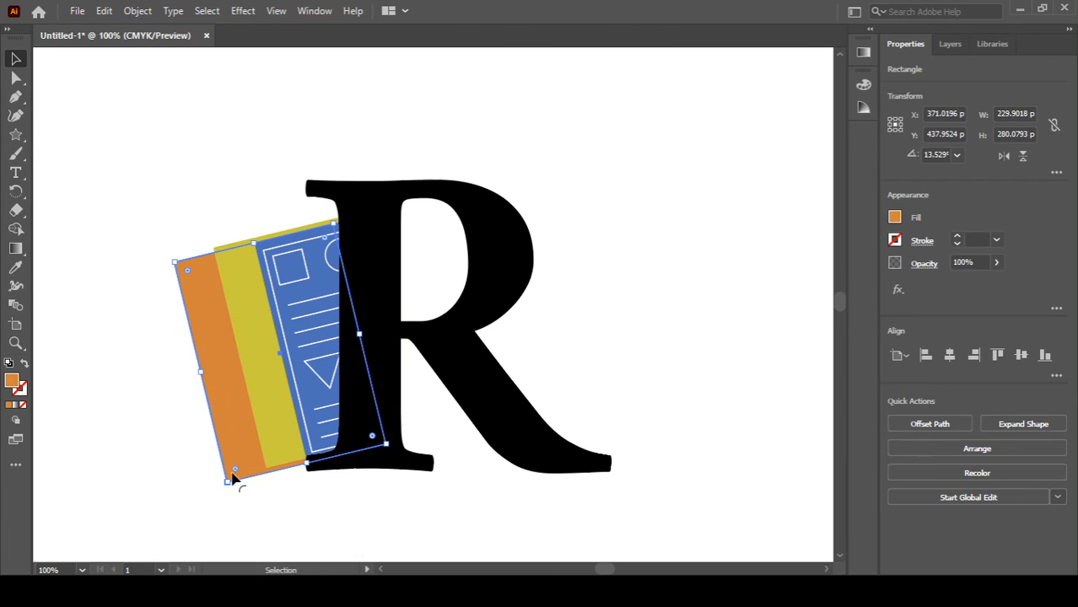
pyautogui.moveTo(233, 479); pyautogui.dragTo(257, 459)
pyautogui.hotkey('ctrl', 'z')
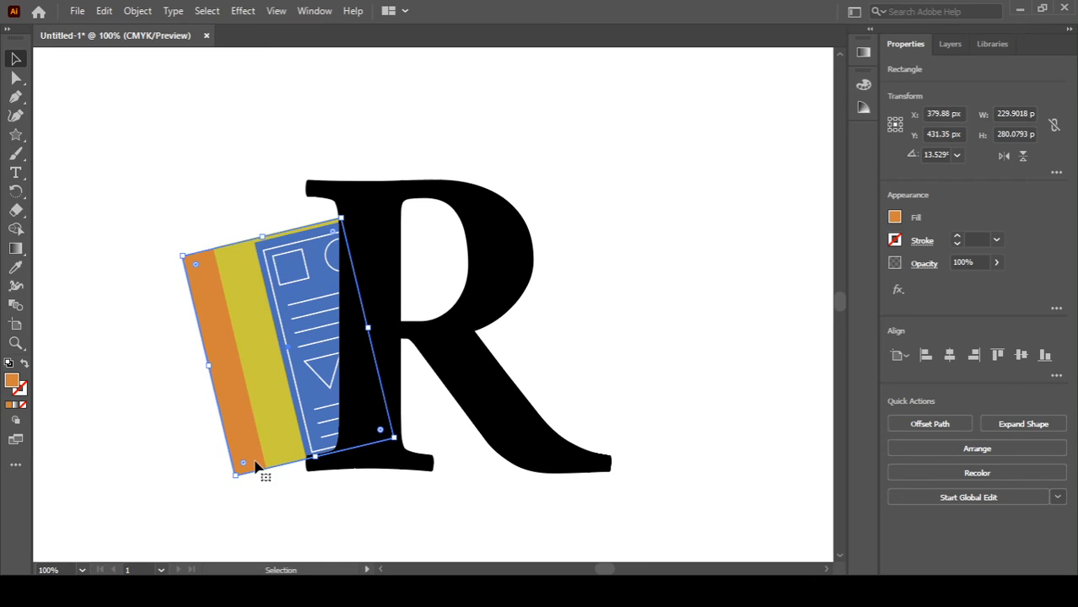
pyautogui.click(246, 506)
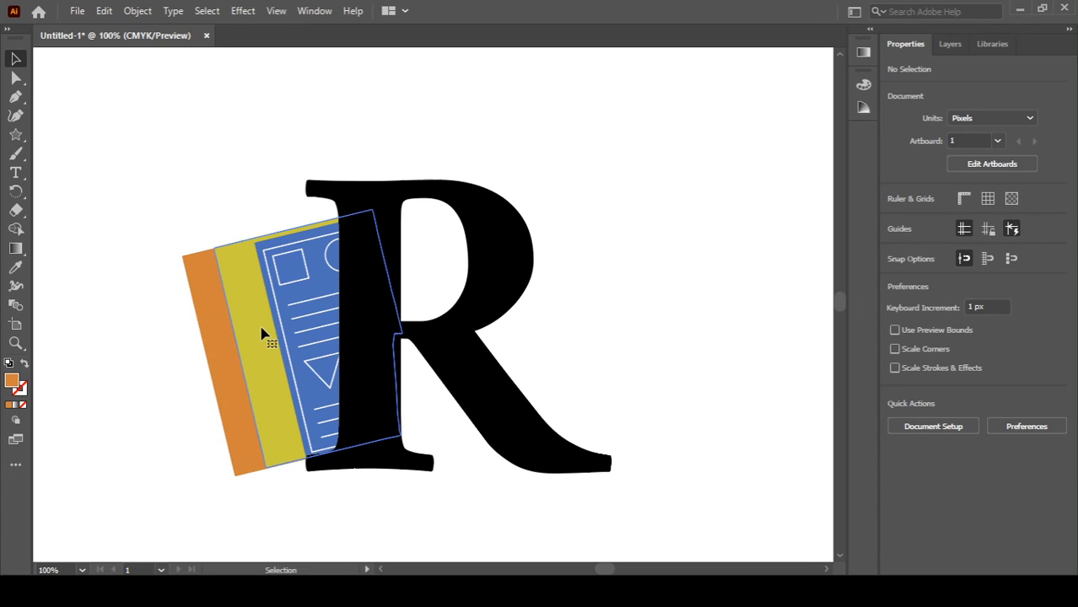
# Step: Rotate the yellow strip slightly counter-clockwise to about 357.6°
pyautogui.click(306, 292)
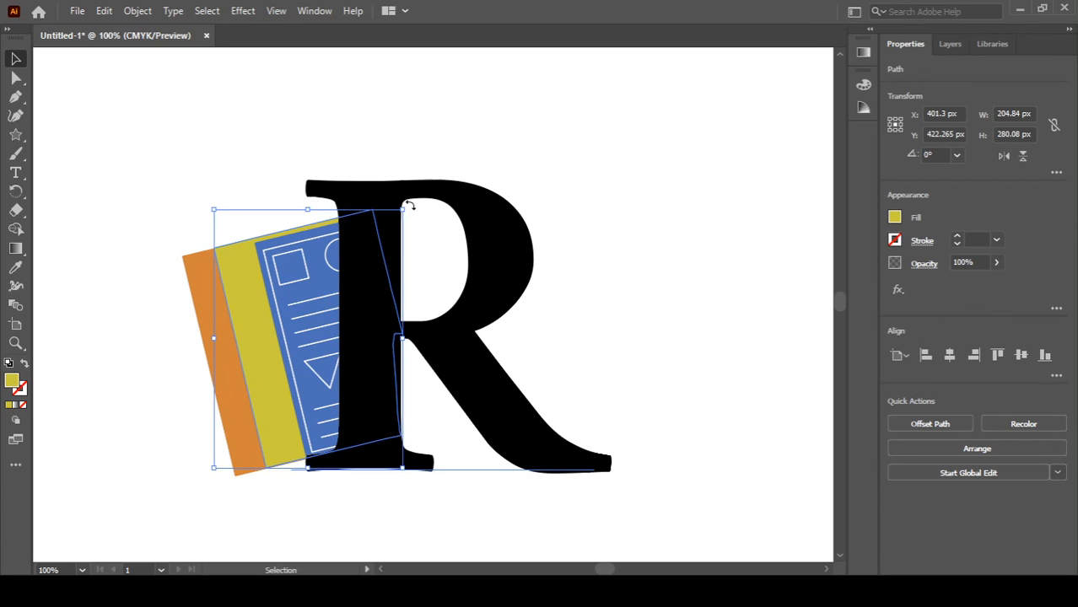
pyautogui.moveTo(409, 205); pyautogui.dragTo(420, 212)
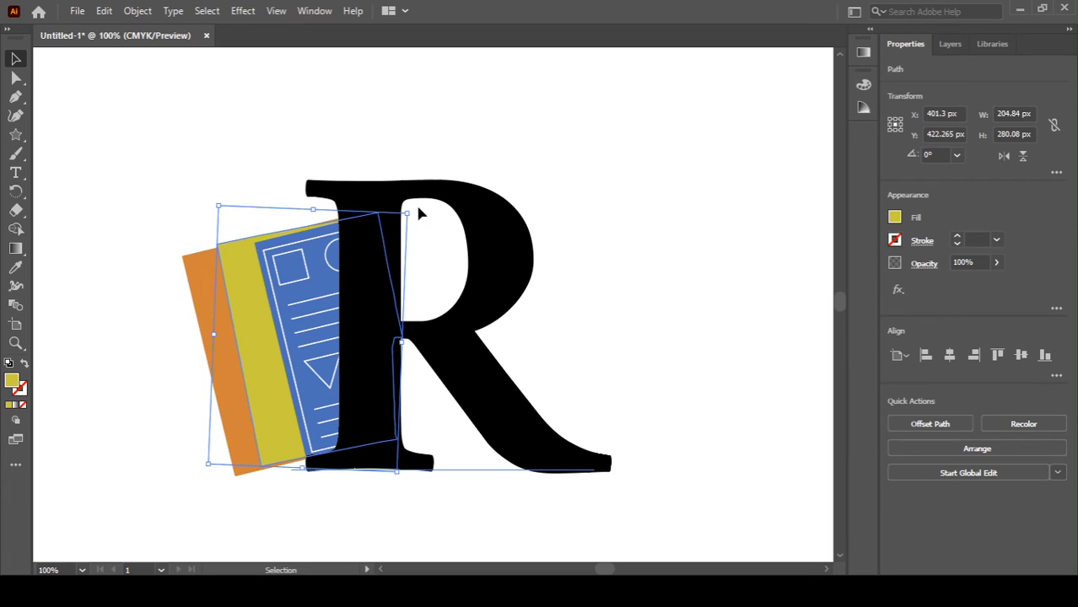
pyautogui.click(106, 222)
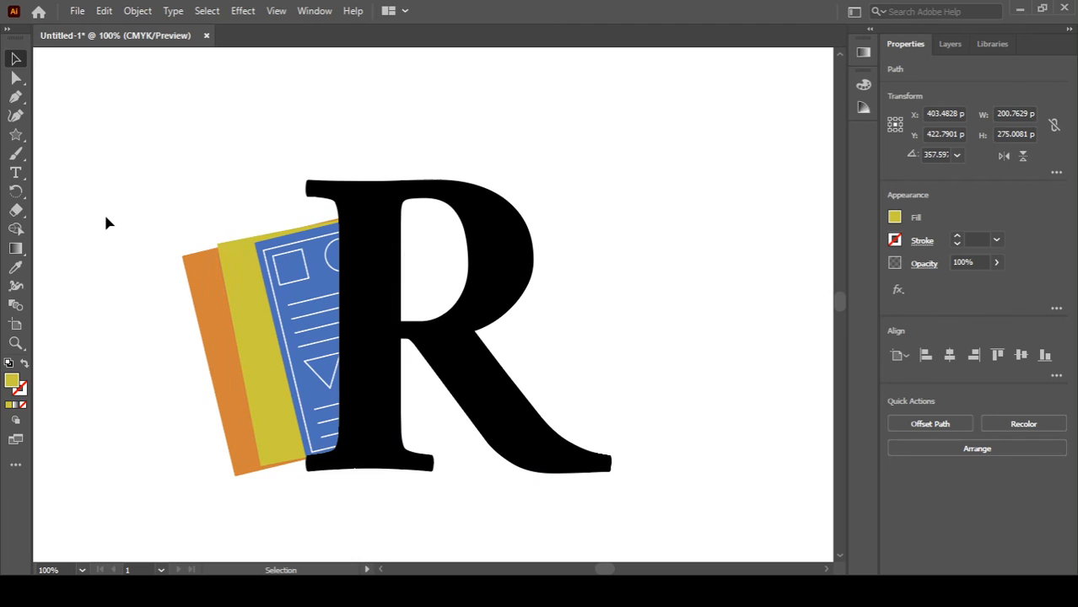
# Step: Rotate the orange strip to about 9.9° so it tucks behind the yellow strip
pyautogui.click(226, 401)
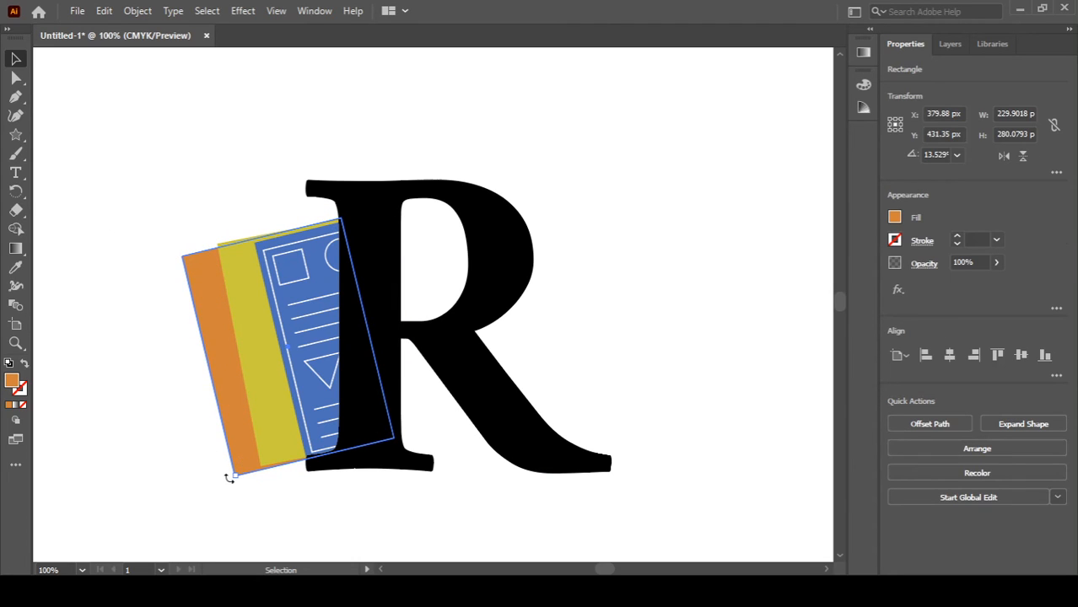
pyautogui.moveTo(228, 478); pyautogui.dragTo(237, 438)
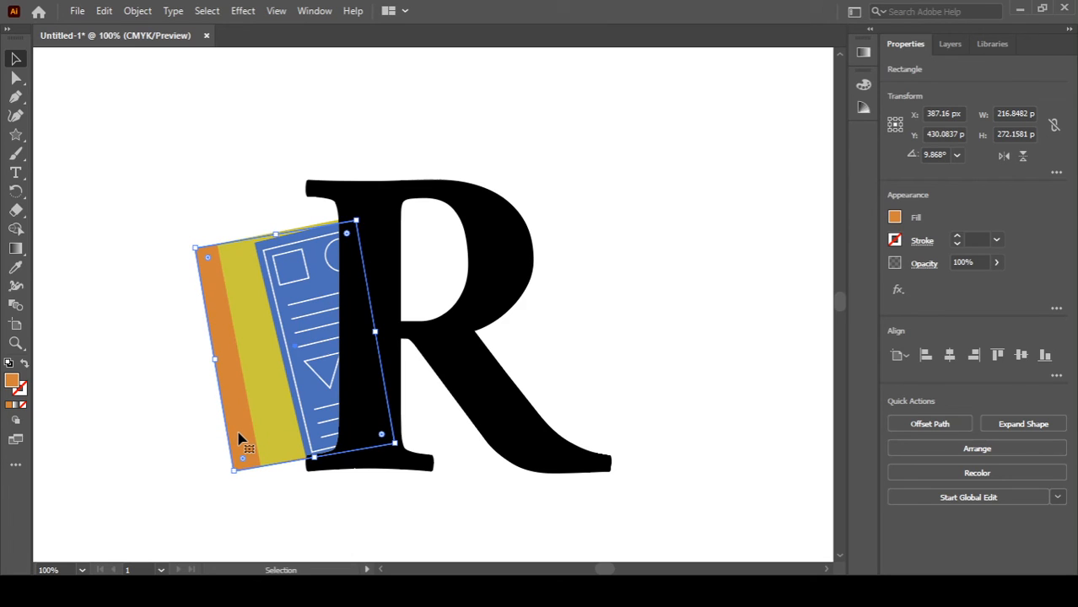
pyautogui.click(156, 460)
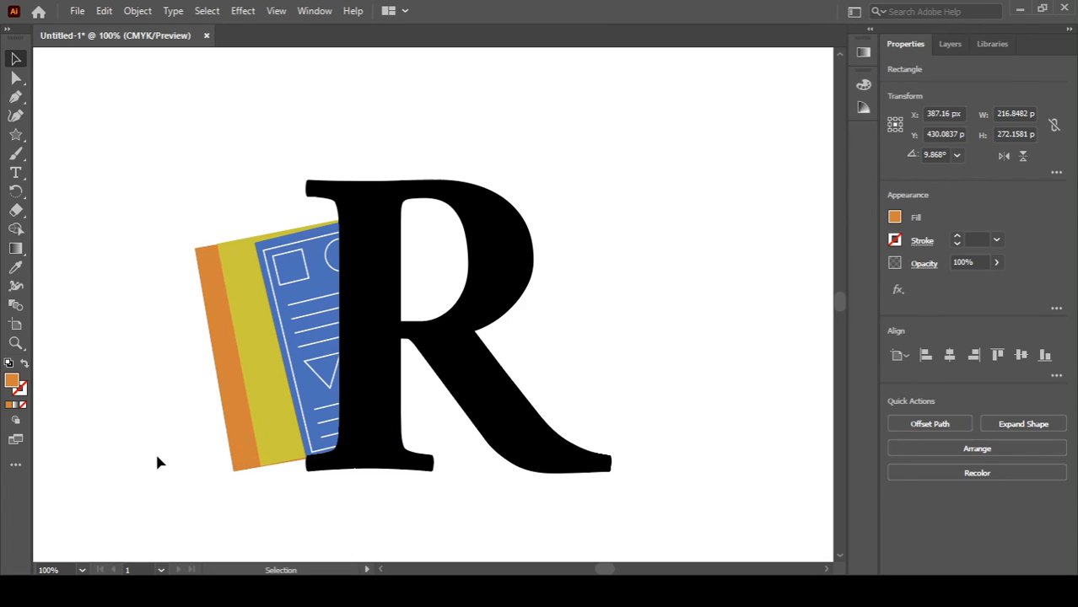
# Step: Group the R with the document illustration and scale the group down to about half its size
pyautogui.click(493, 428)
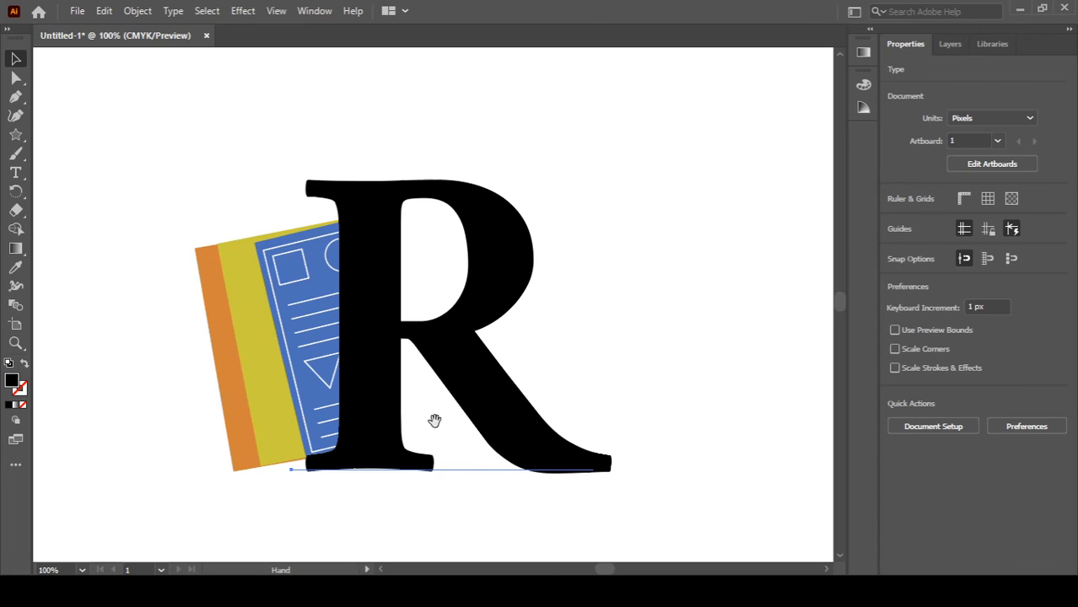
pyautogui.moveTo(433, 421); pyautogui.dragTo(425, 304)
pyautogui.scroll(-3, 426, 369)
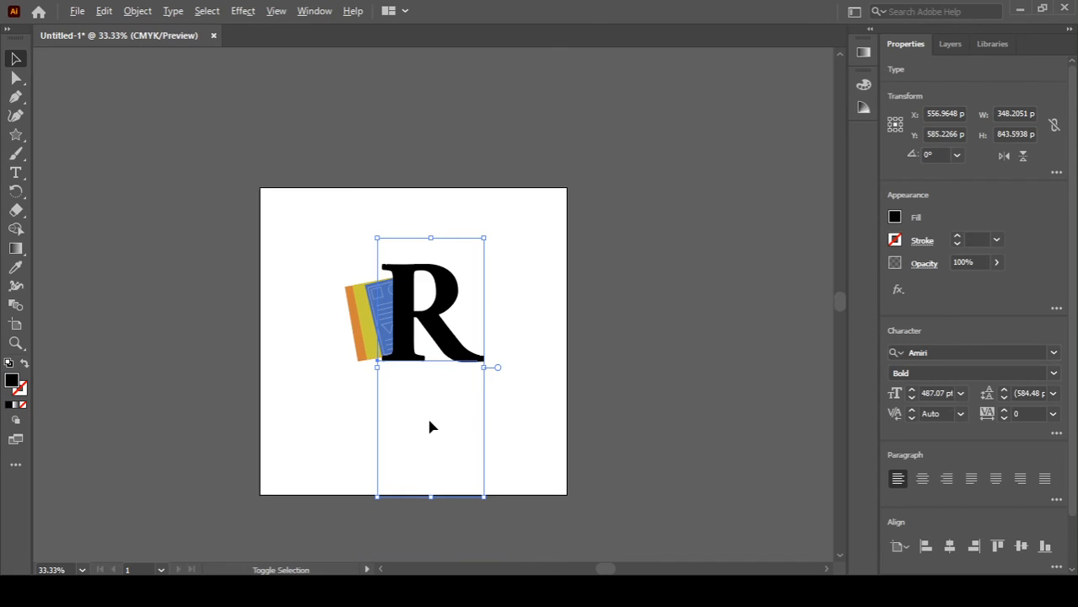
pyautogui.scroll(2, 429, 427)
pyautogui.scroll(-1, 561, 189)
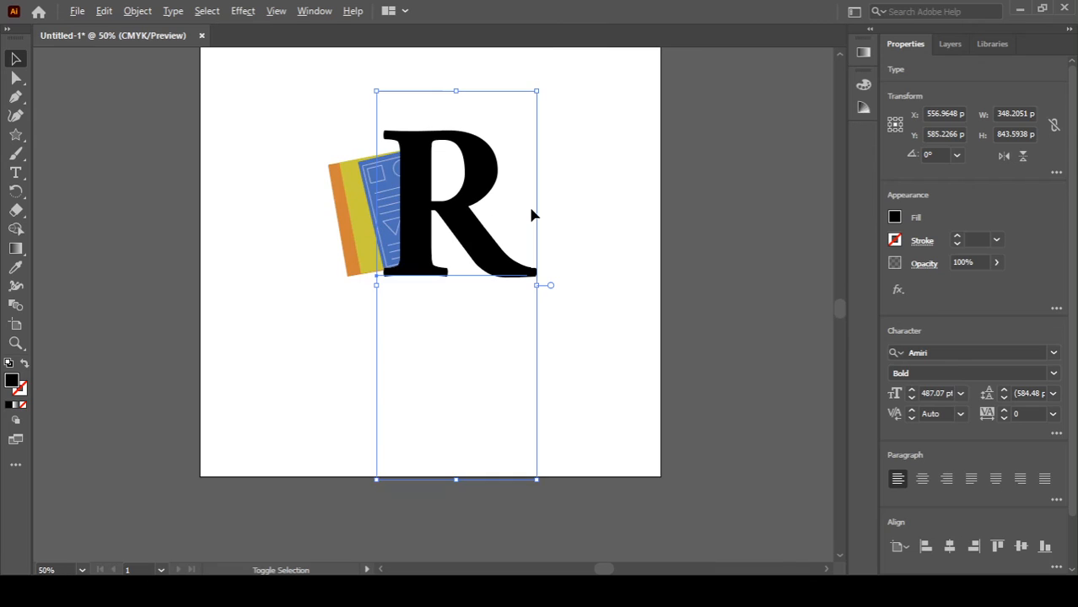
pyautogui.moveTo(565, 97); pyautogui.dragTo(264, 315)
pyautogui.press('a')
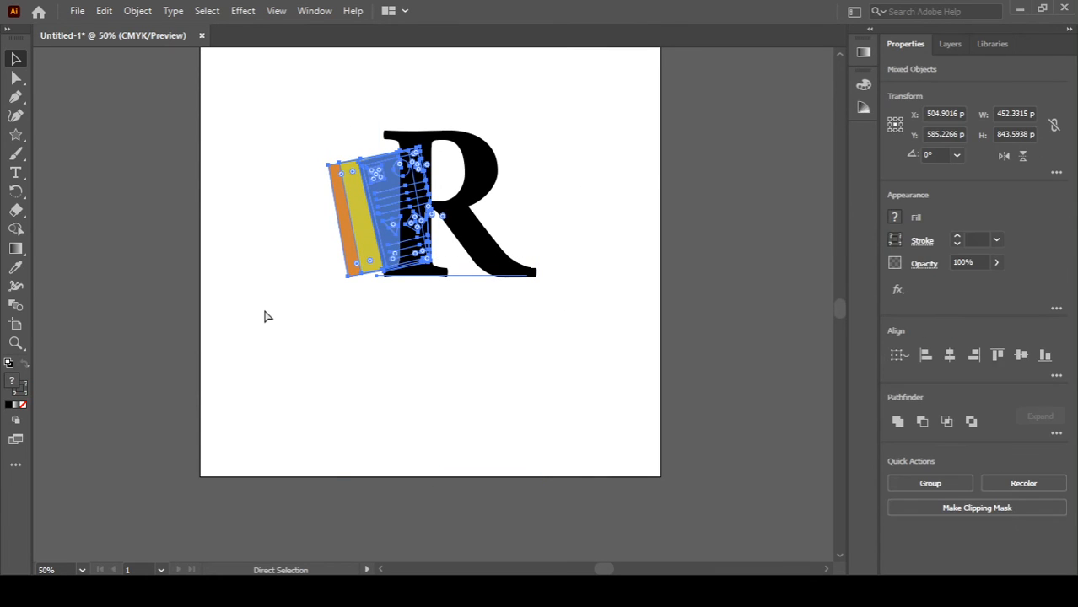
pyautogui.hotkey('ctrl', 'g')
pyautogui.press('v')
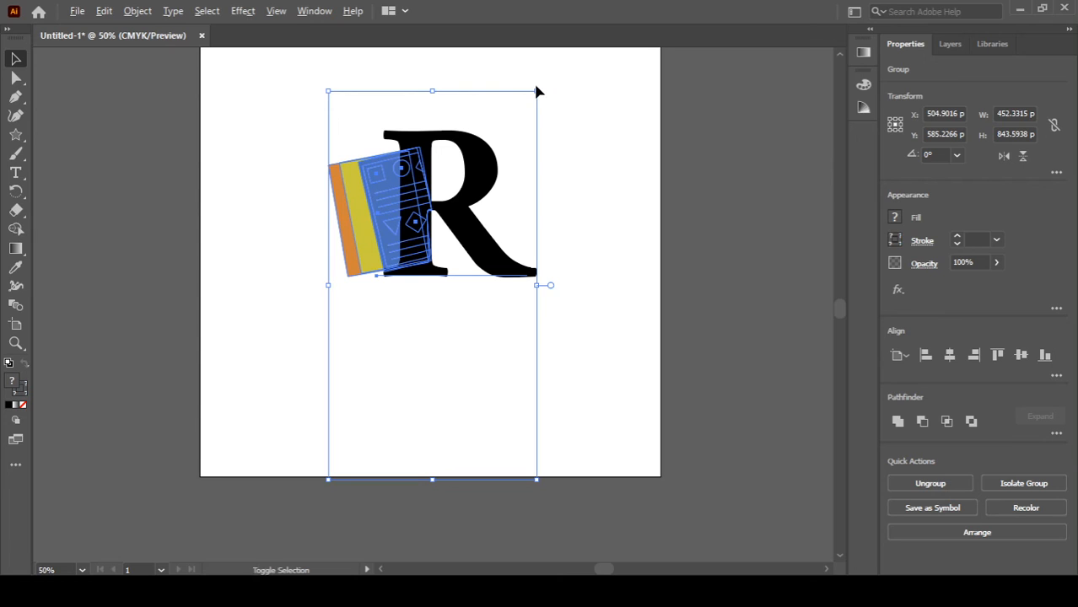
pyautogui.moveTo(537, 88); pyautogui.dragTo(477, 144)
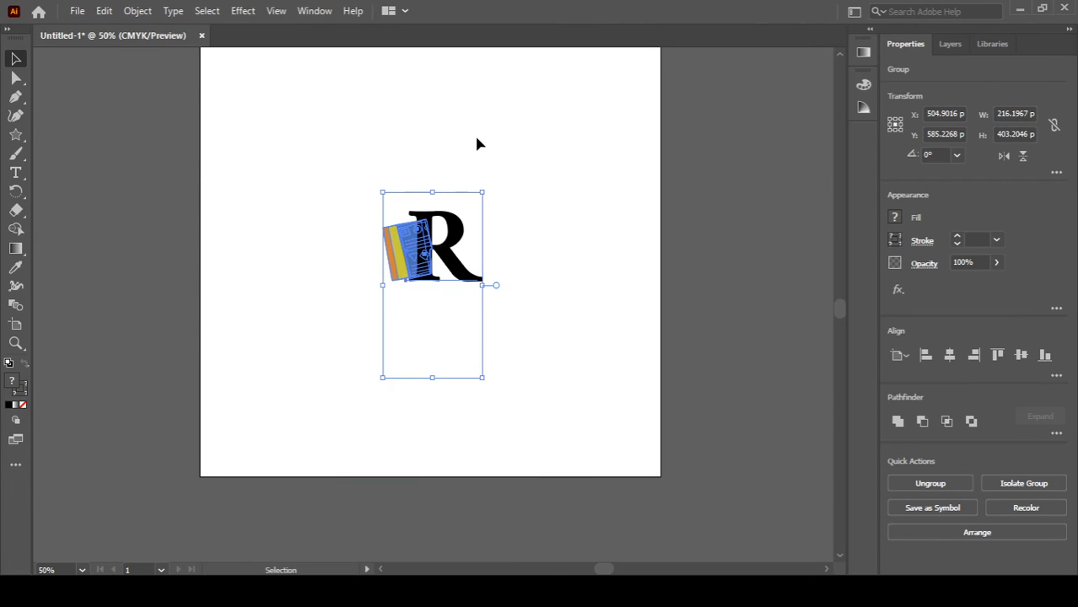
pyautogui.click(477, 144)
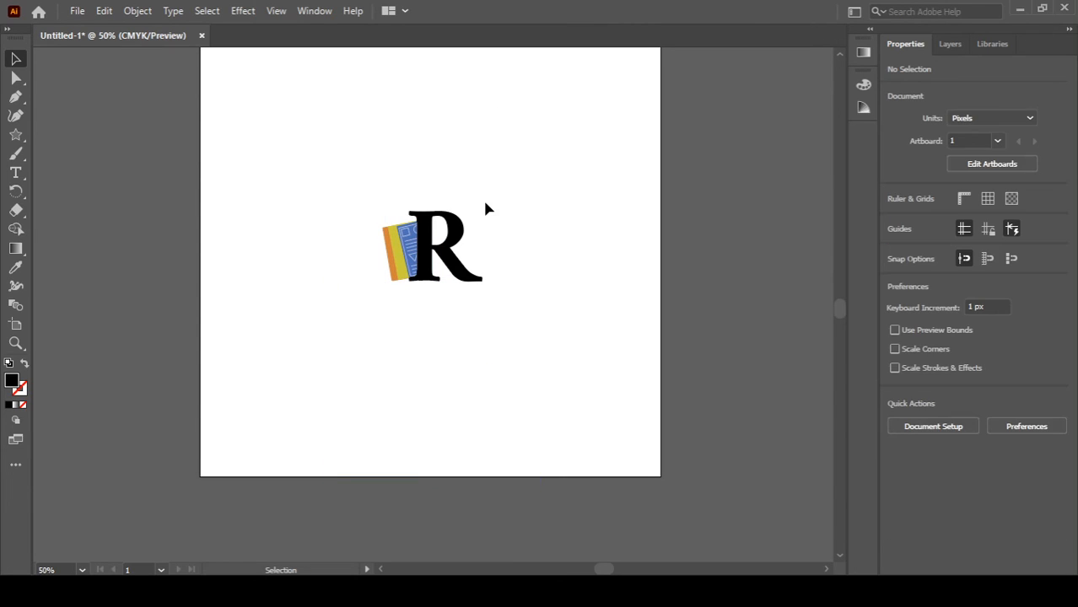
# Step: Add a point-text label below the logo reading Visual and enlarge it to about 86 pt
pyautogui.scroll(1, 475, 204)
pyautogui.press('t')
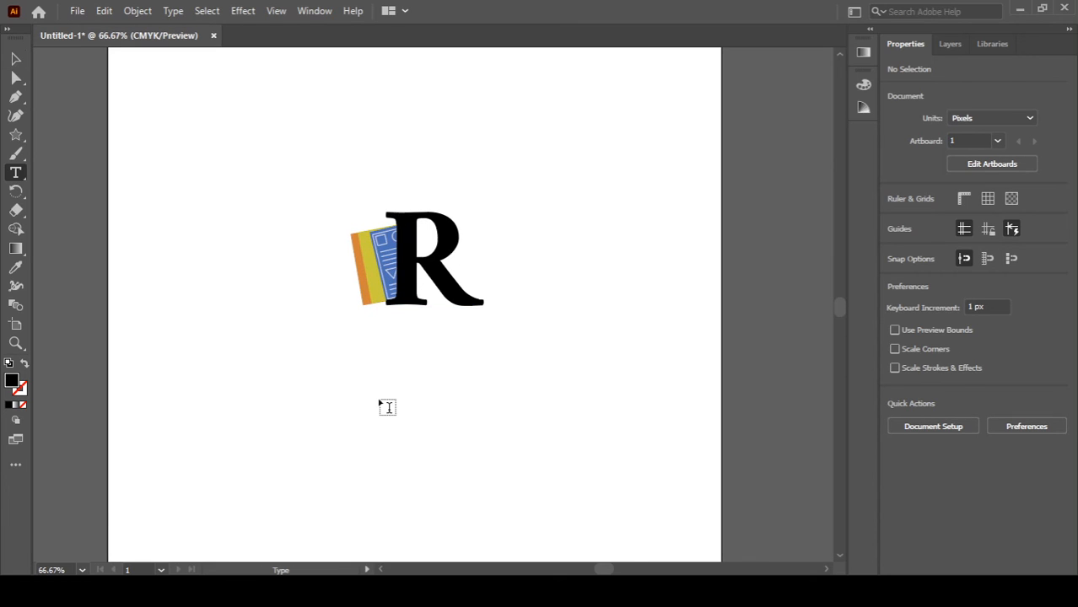
pyautogui.click(354, 379)
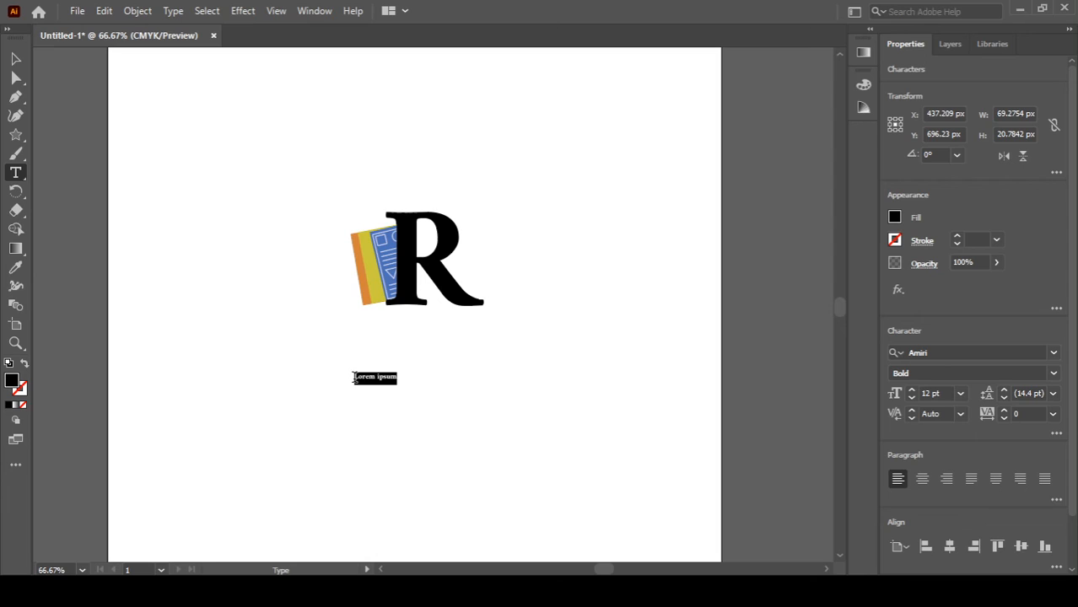
pyautogui.write('Visual')
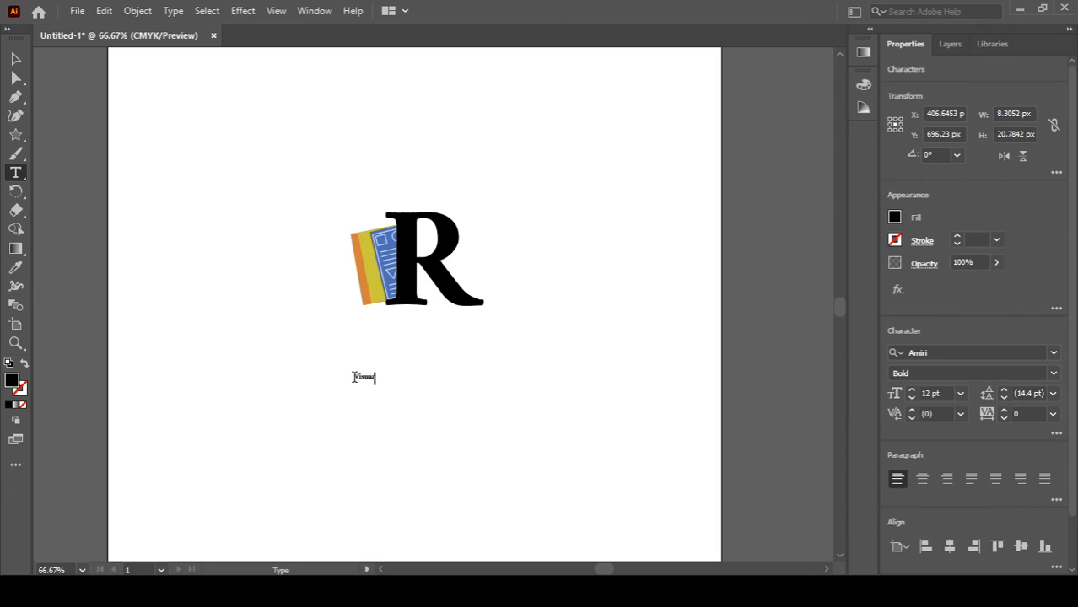
pyautogui.hotkey('ctrl', 'a')
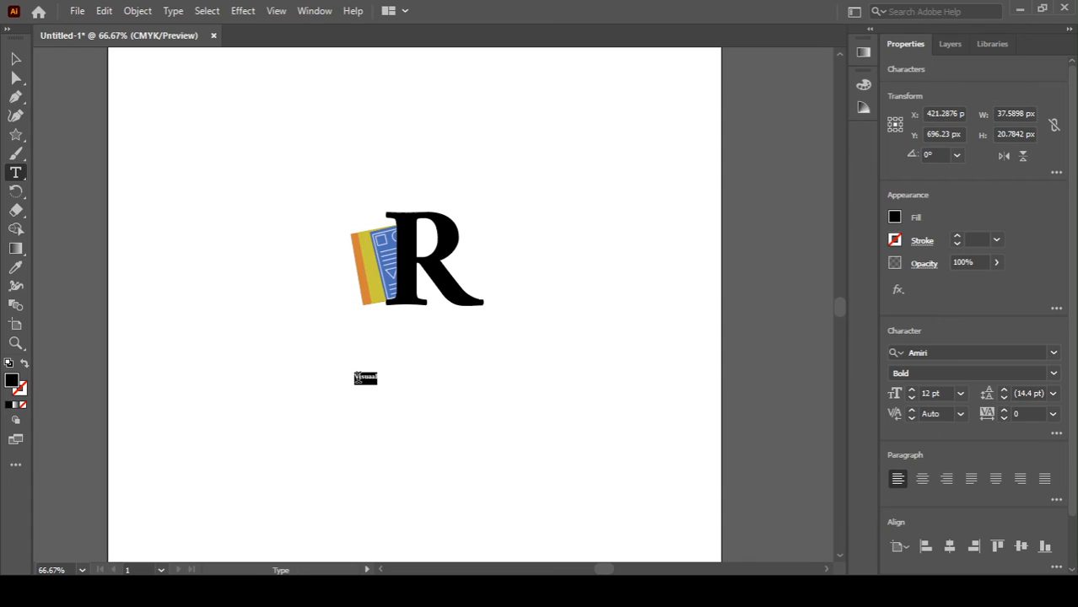
pyautogui.click(373, 379)
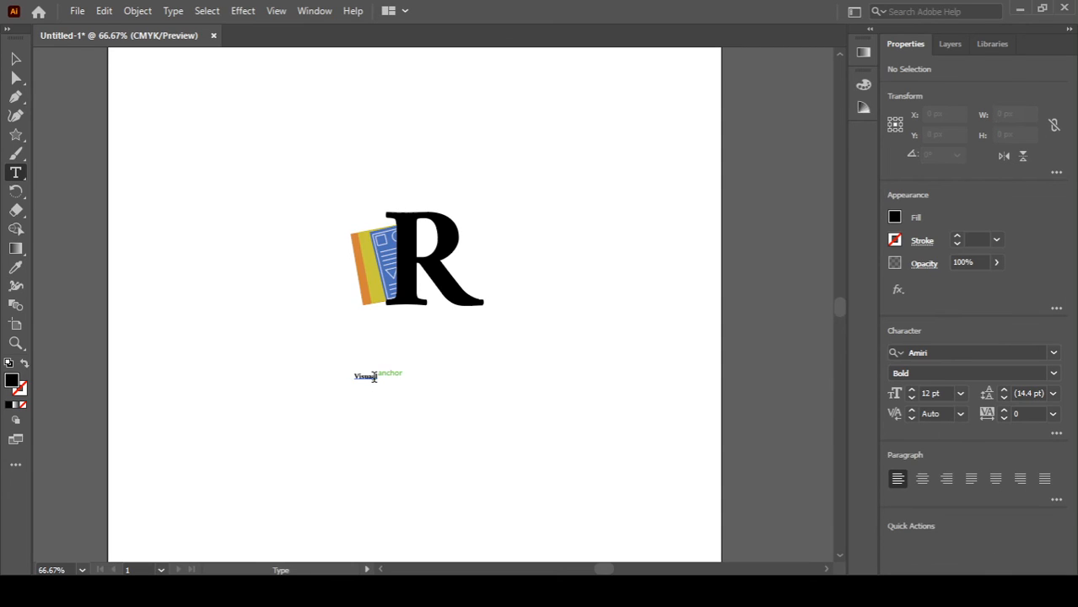
pyautogui.hotkey('ctrl', 'a')
pyautogui.moveTo(378, 390); pyautogui.dragTo(448, 451)
# Step: Edit the label text so it reads Visualization
pyautogui.keyDown('ctrl'); pyautogui.click(448, 450); pyautogui.keyUp('ctrl')
pyautogui.click(388, 364)
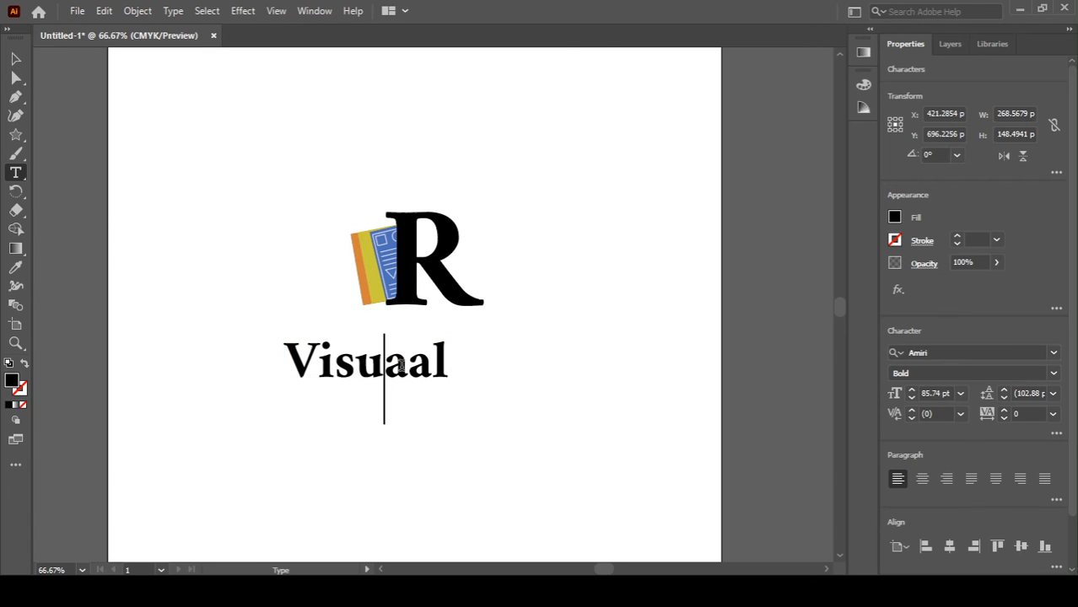
pyautogui.press('BackSpace')
pyautogui.click(422, 362)
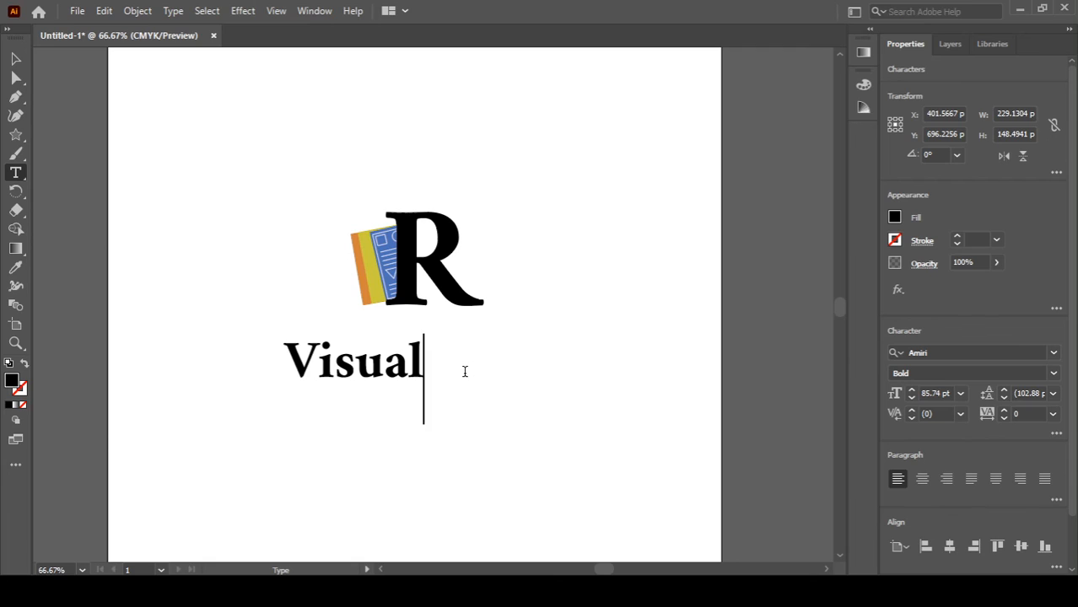
pyautogui.write('ization')
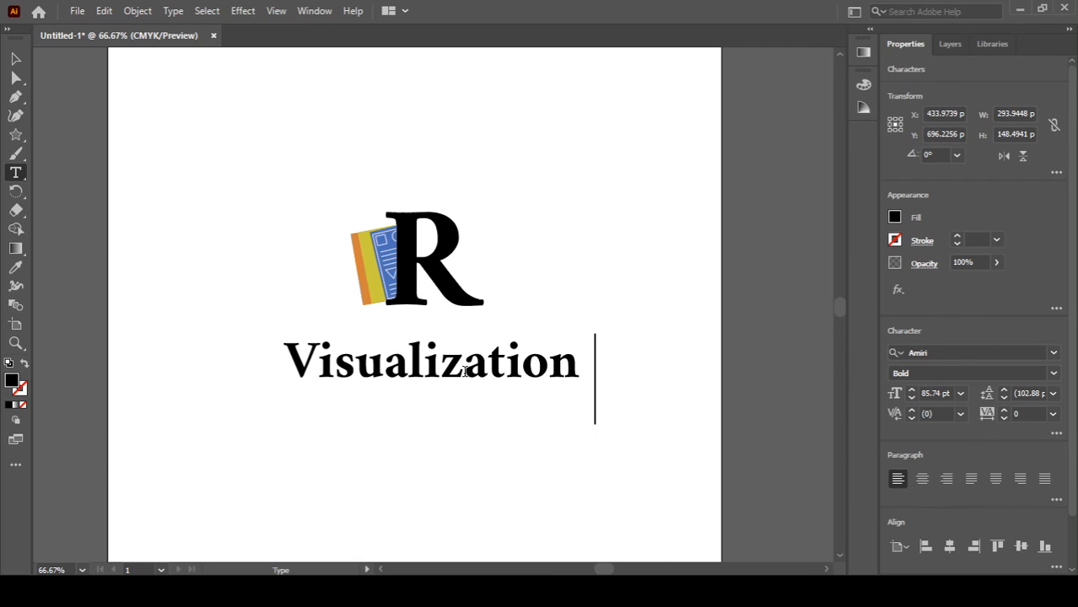
pyautogui.press('BackSpace')
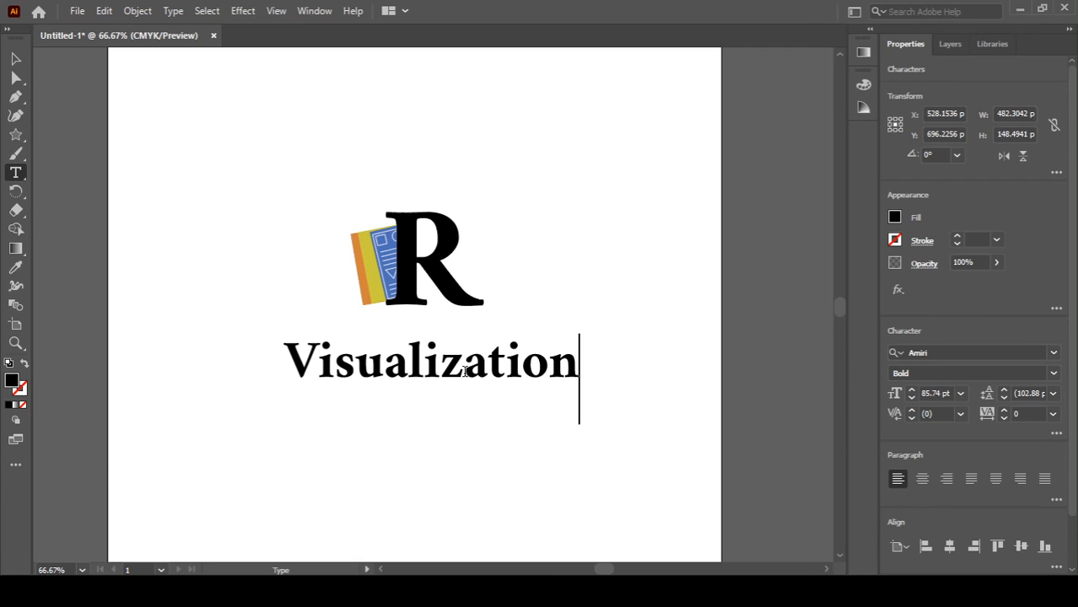
# Step: Change the label's font to Bebas Neue Regular
pyautogui.hotkey('ctrl', 'a')
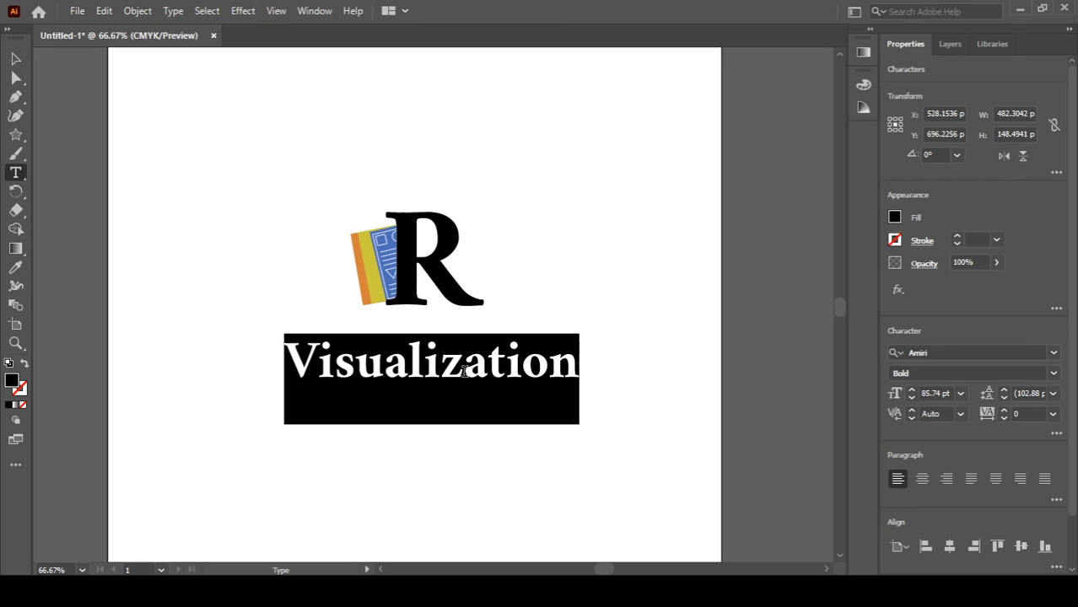
pyautogui.click(946, 352)
pyautogui.write('b')
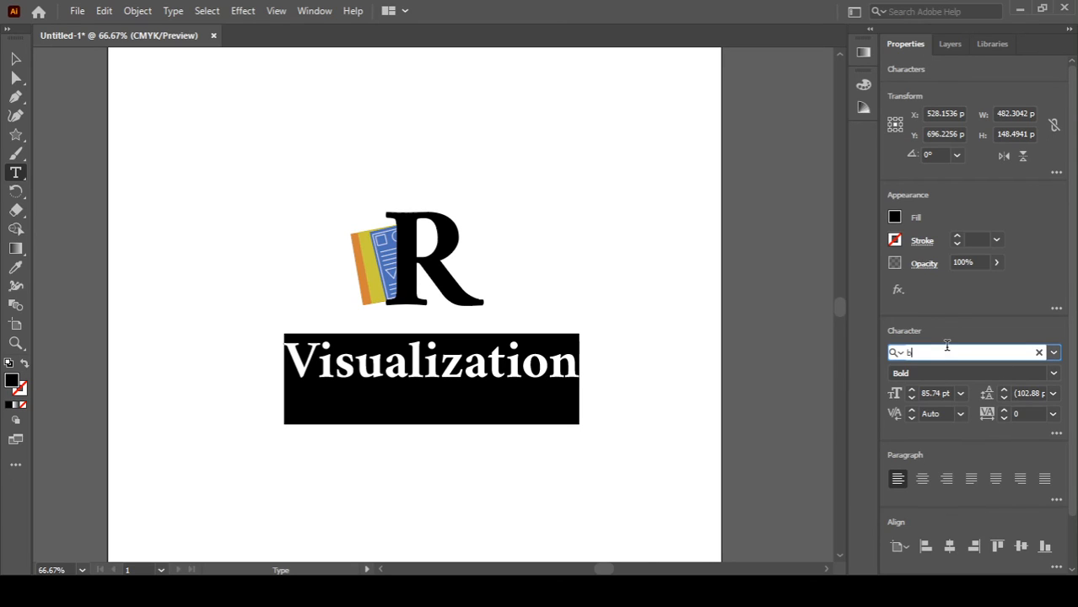
pyautogui.write('ebas')
pyautogui.click(889, 433)
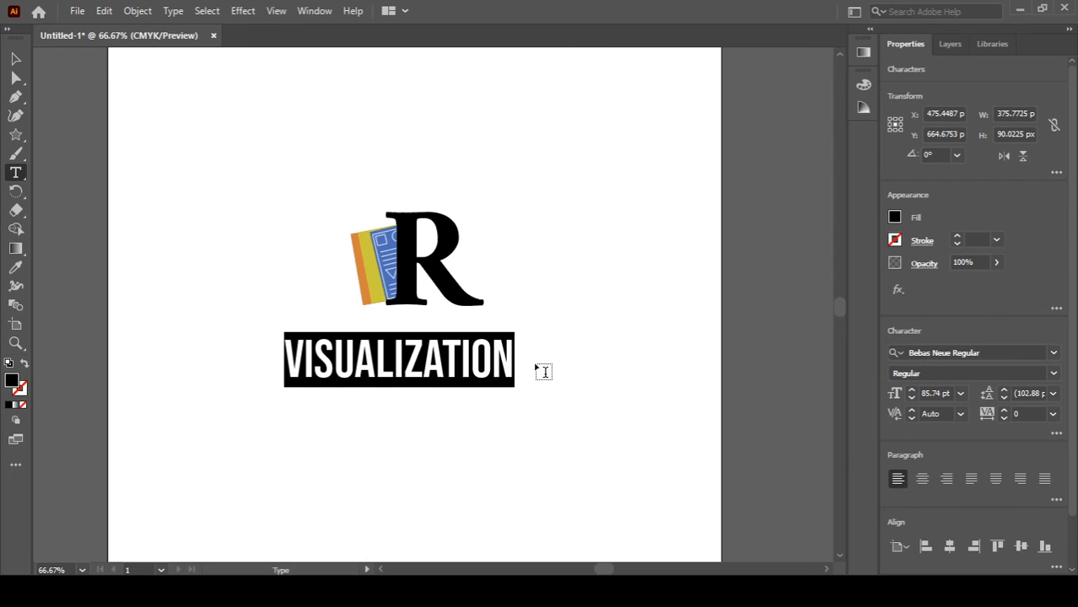
# Step: Scale up the Visualization label and move it centred beneath the R
pyautogui.click(488, 363)
pyautogui.doubleClick(503, 372)
pyautogui.press('ctrl')
pyautogui.moveTo(515, 389); pyautogui.dragTo(590, 419)
pyautogui.keyDown('ctrl'); pyautogui.click(589, 420); pyautogui.keyUp('ctrl')
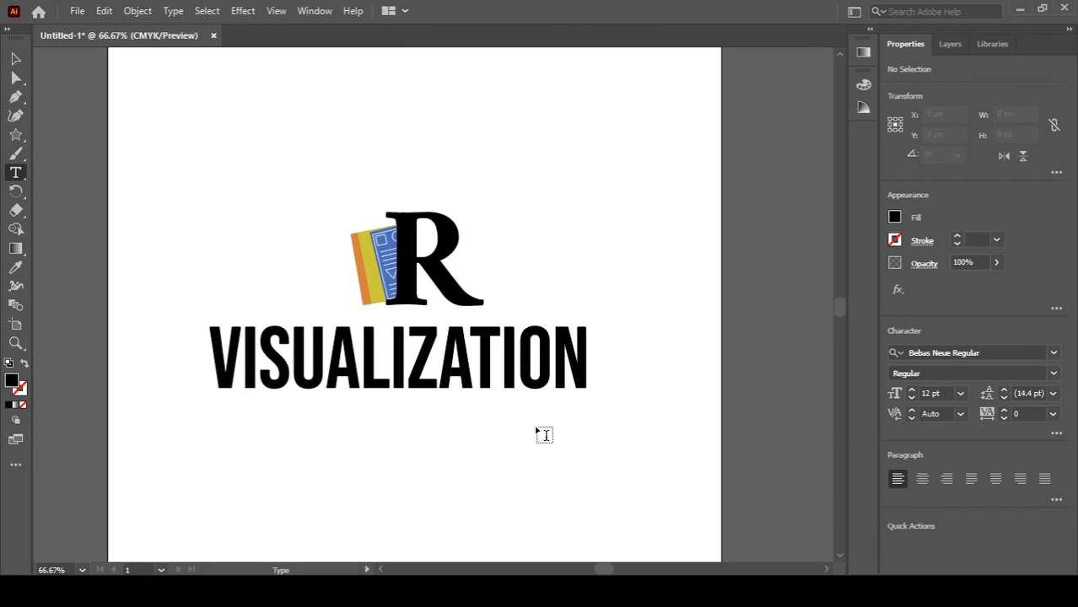
pyautogui.press('v')
pyautogui.moveTo(511, 374); pyautogui.dragTo(553, 397)
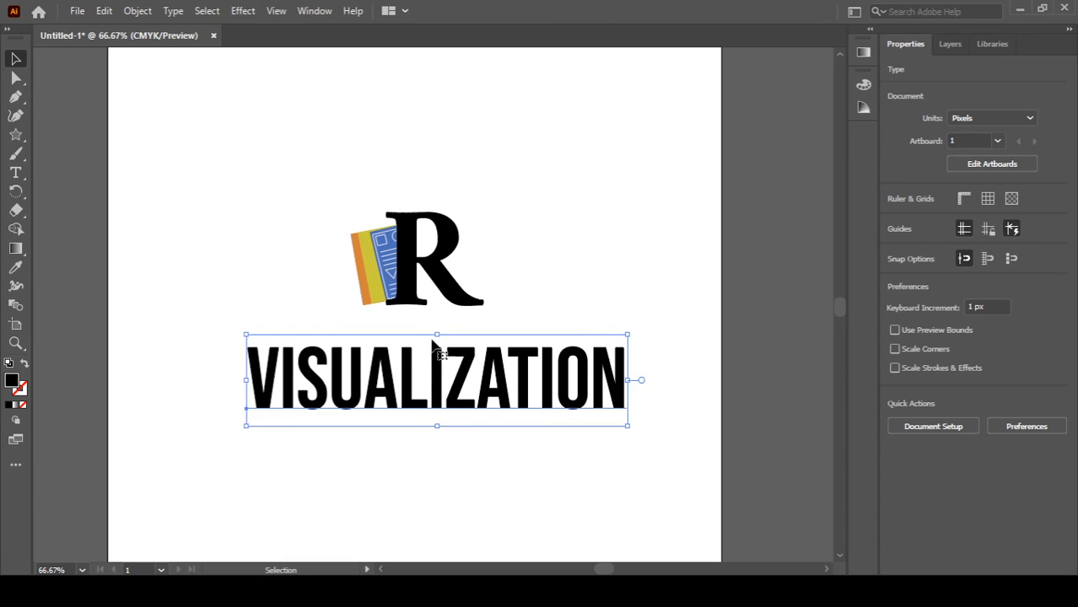
# Step: Ungroup the R and the document illustration
pyautogui.click(379, 287)
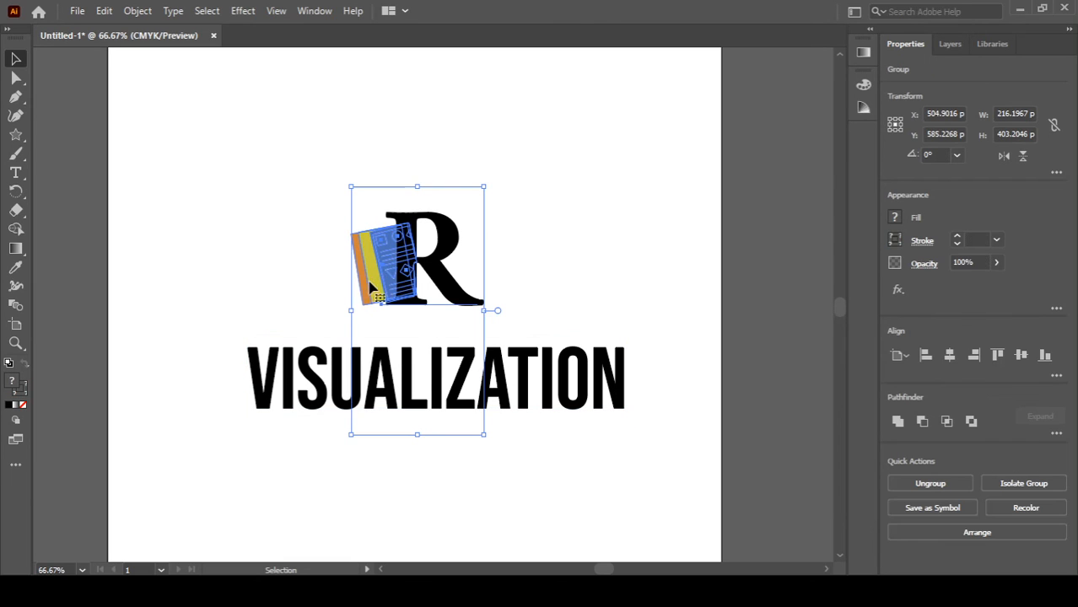
pyautogui.click(251, 264)
pyautogui.moveTo(471, 186); pyautogui.dragTo(340, 284)
pyautogui.hotkey('ctrl', 'shift', 'g')
pyautogui.click(210, 231)
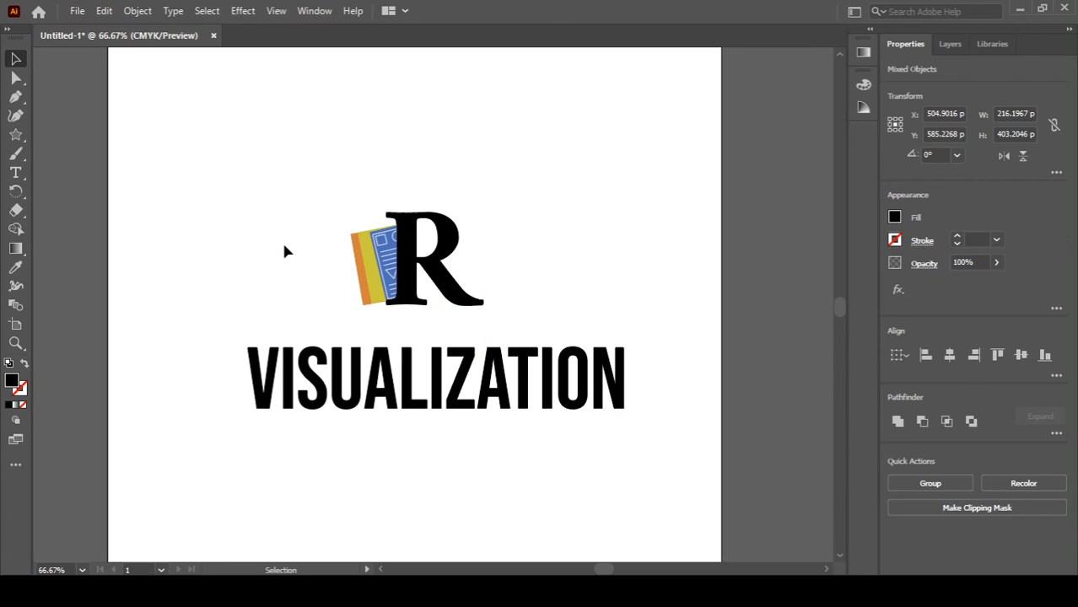
# Step: Nudge the yellow strip slightly to the left
pyautogui.click(376, 283)
pyautogui.scroll(3, 376, 282)
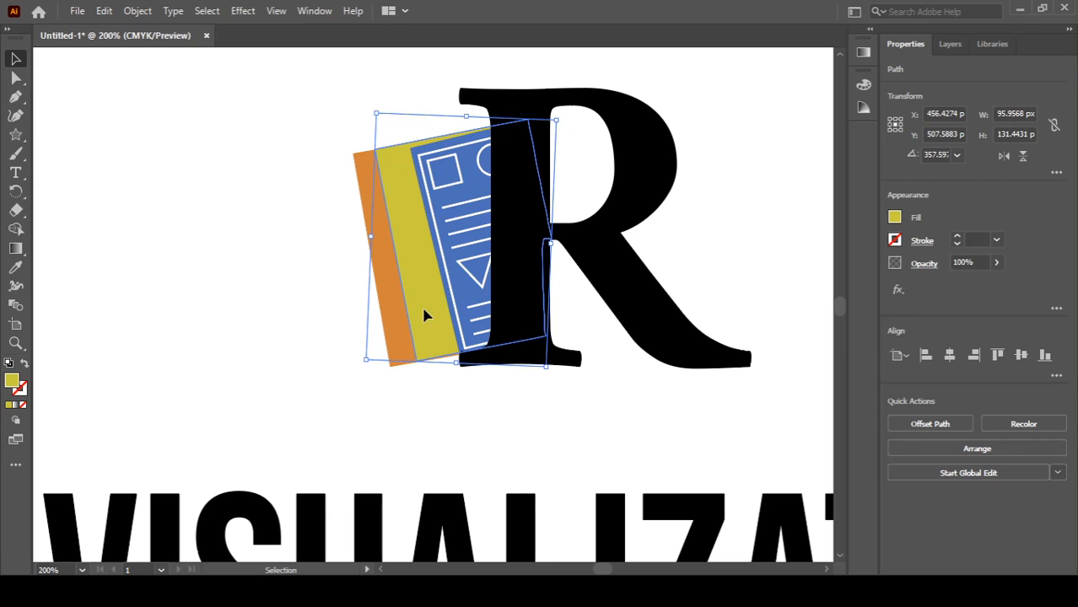
pyautogui.moveTo(424, 315); pyautogui.dragTo(388, 322)
pyautogui.click(386, 324)
# Step: Rotate the orange strip to about 12°
pyautogui.click(379, 372)
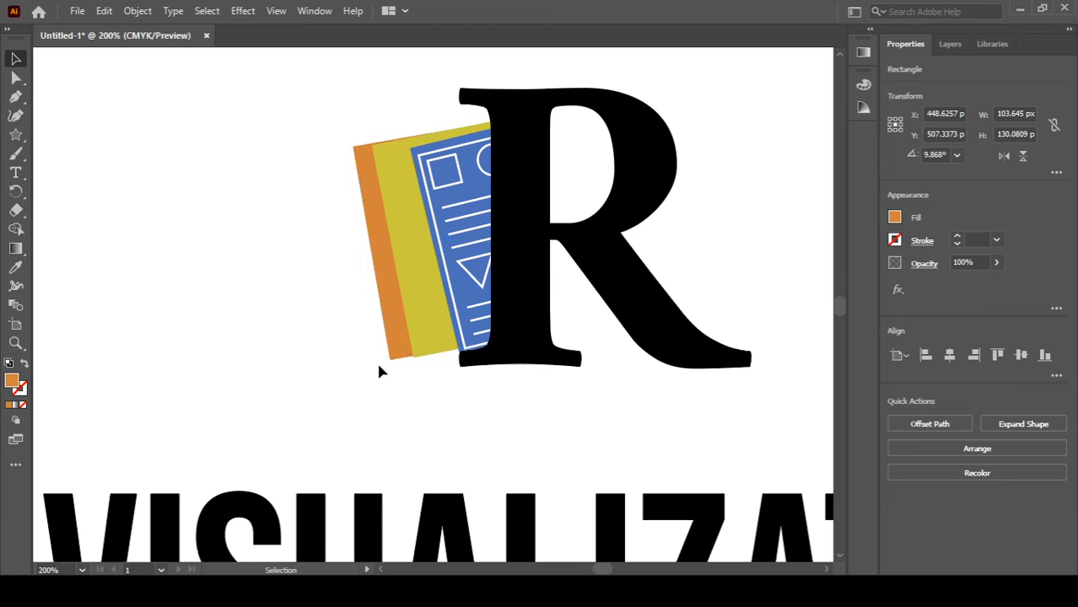
pyautogui.click(394, 354)
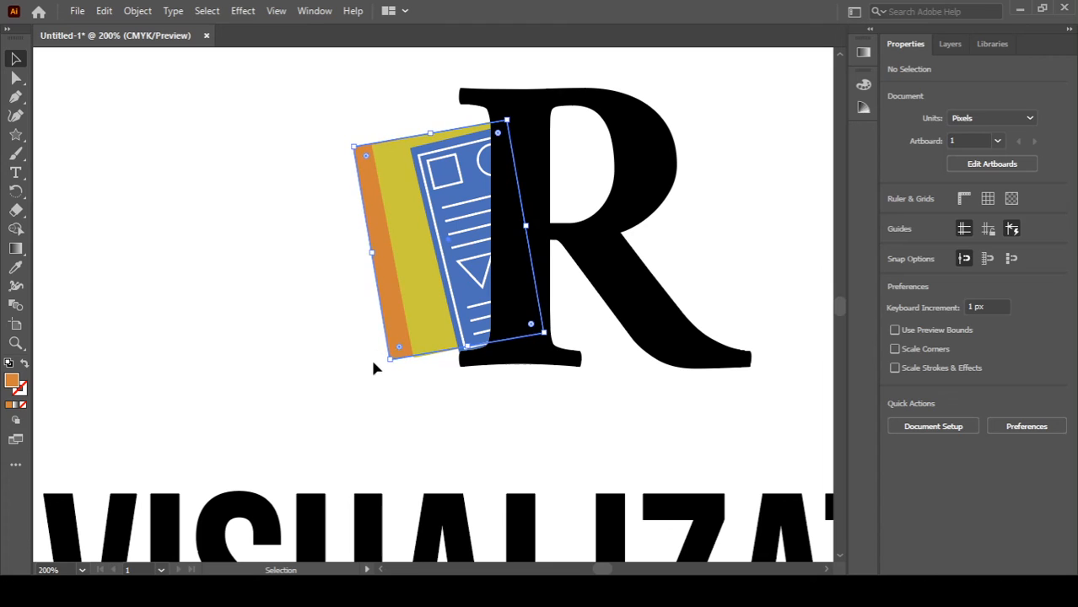
pyautogui.moveTo(385, 366); pyautogui.dragTo(391, 377)
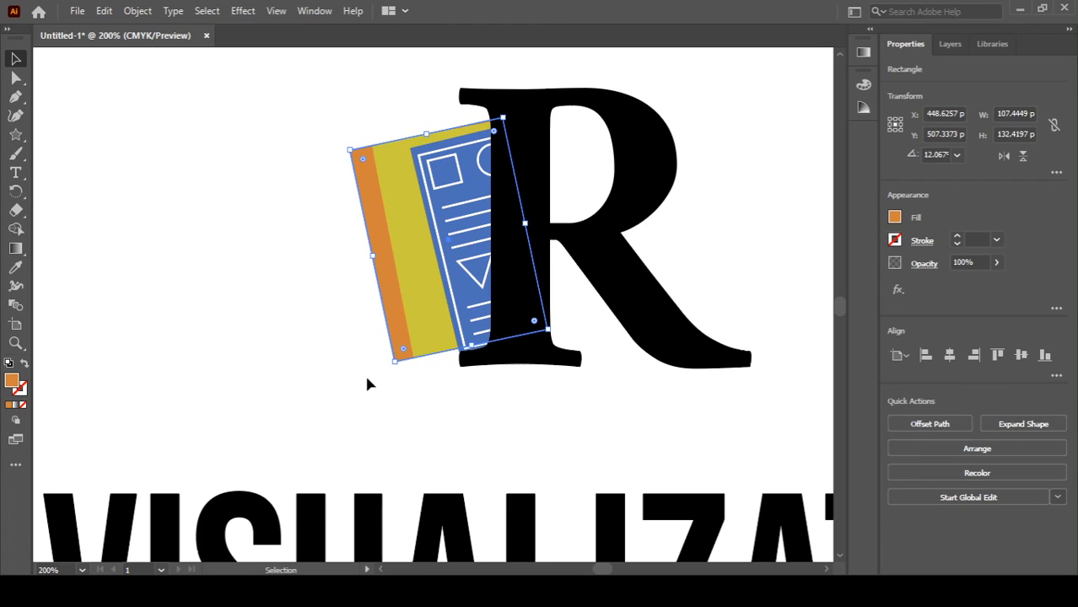
pyautogui.click(312, 392)
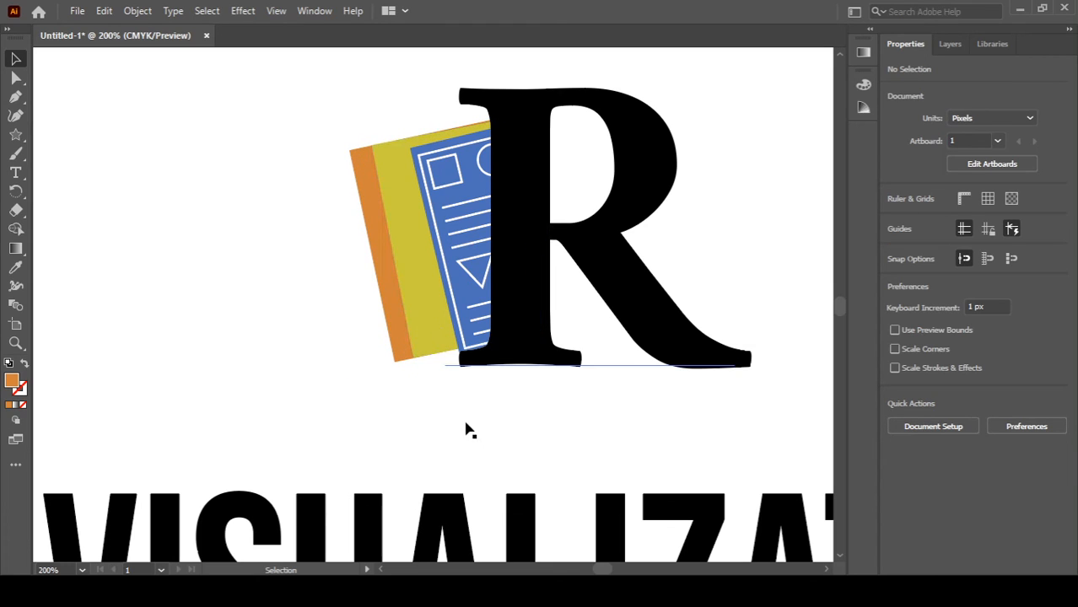
# Step: Fill the R with dark blue
pyautogui.click(649, 271)
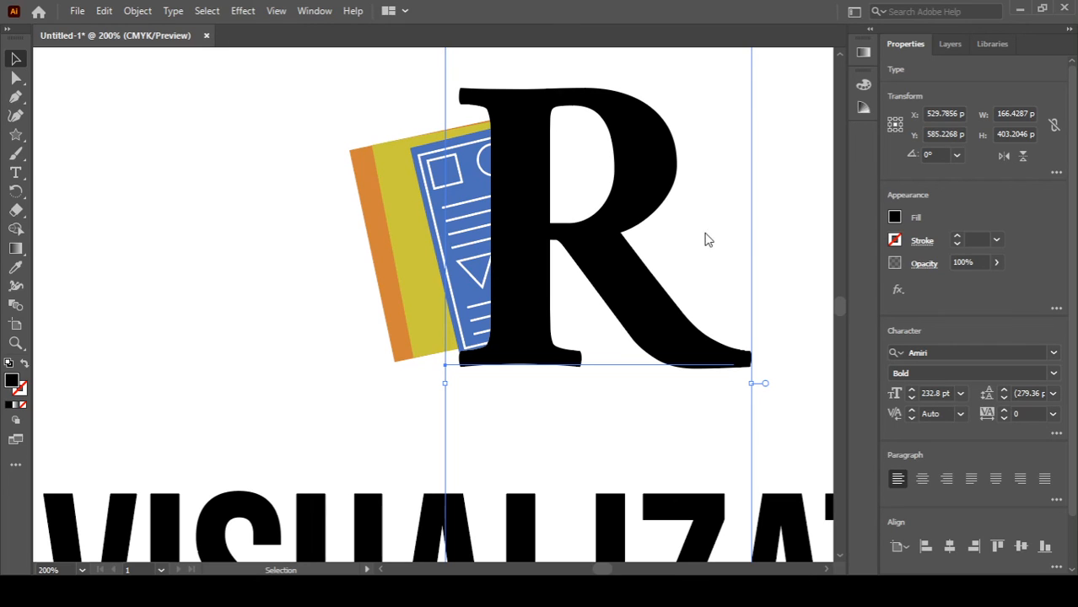
pyautogui.click(759, 221)
pyautogui.click(150, 302)
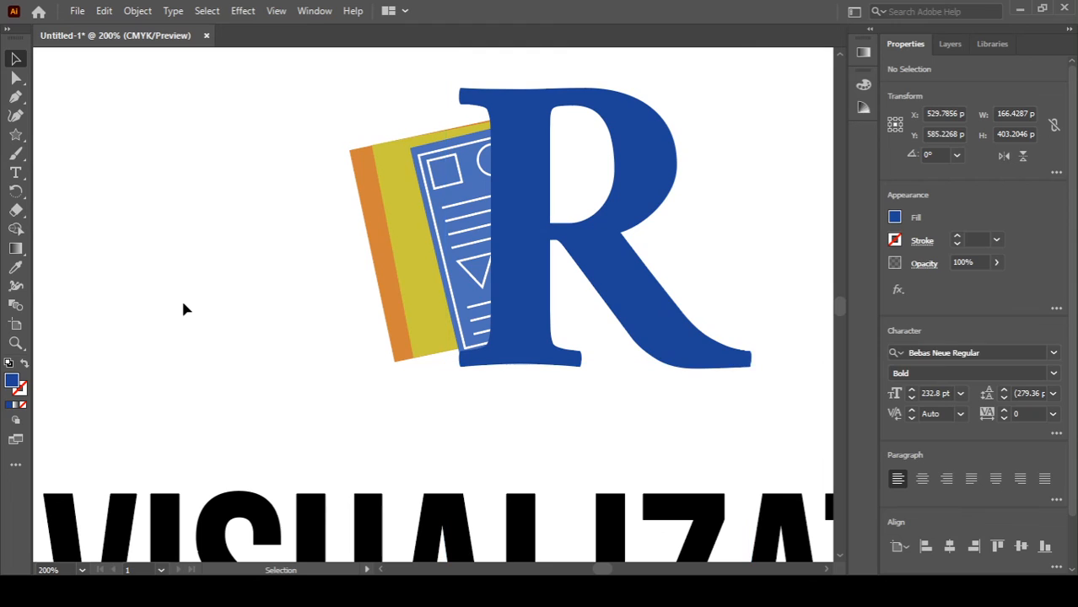
pyautogui.hotkey('ctrl', '1')
pyautogui.hotkey('ctrl', '-')
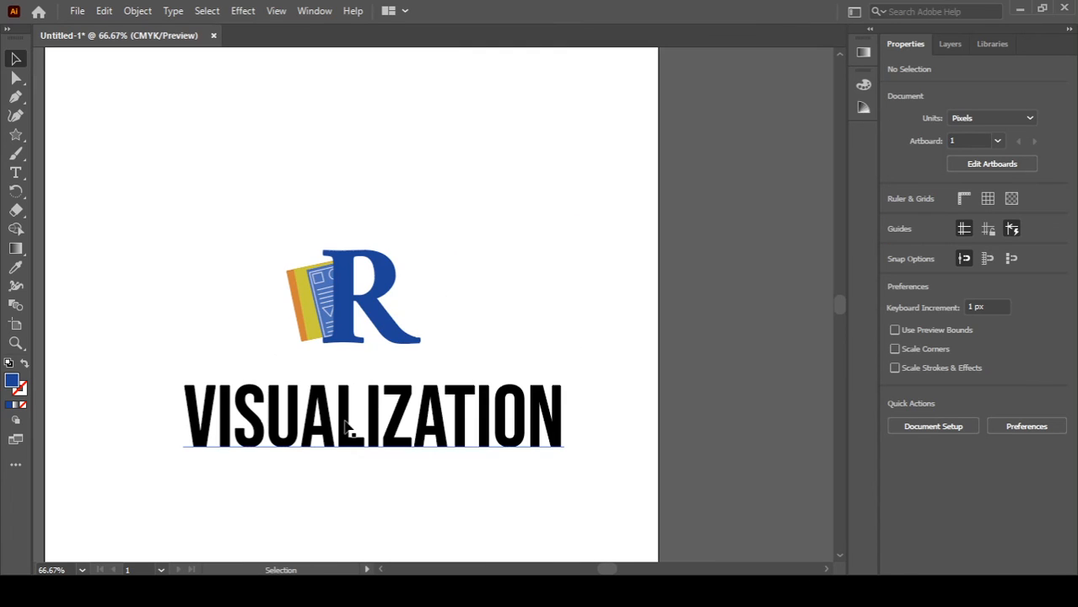
# Step: Recolor the Visualization label dark grey and enlarge it to about 157 pt
pyautogui.moveTo(347, 429); pyautogui.dragTo(341, 431)
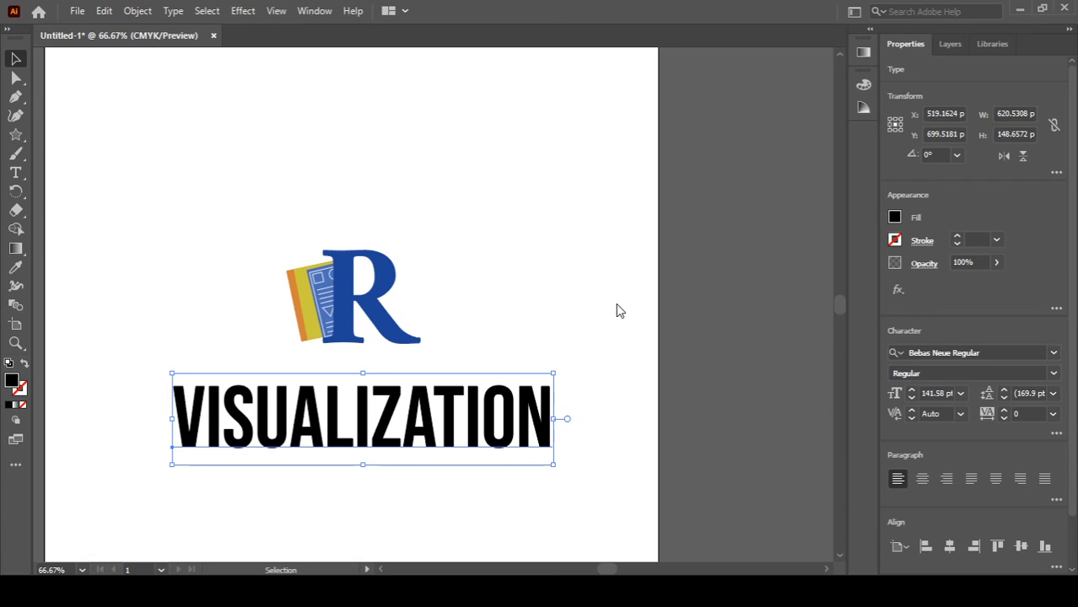
pyautogui.click(474, 492)
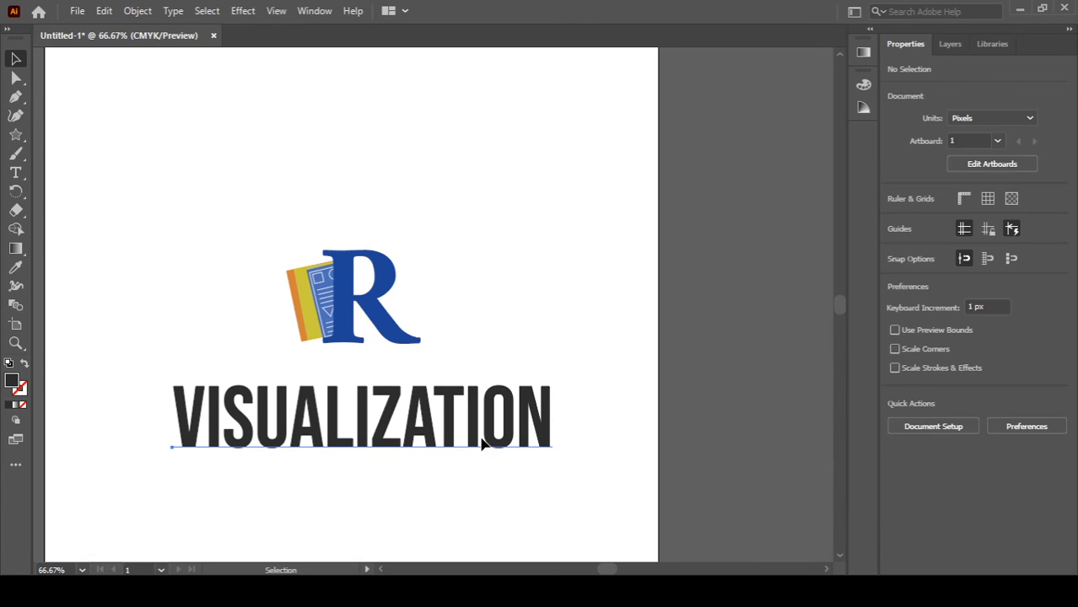
pyautogui.moveTo(482, 439); pyautogui.dragTo(479, 440)
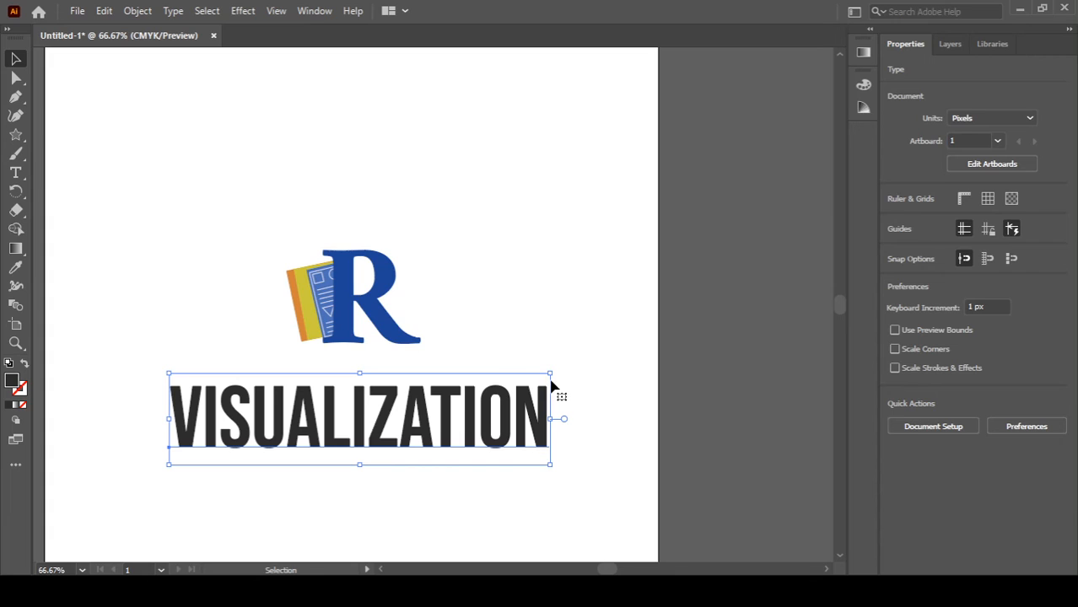
pyautogui.moveTo(550, 373); pyautogui.dragTo(576, 374)
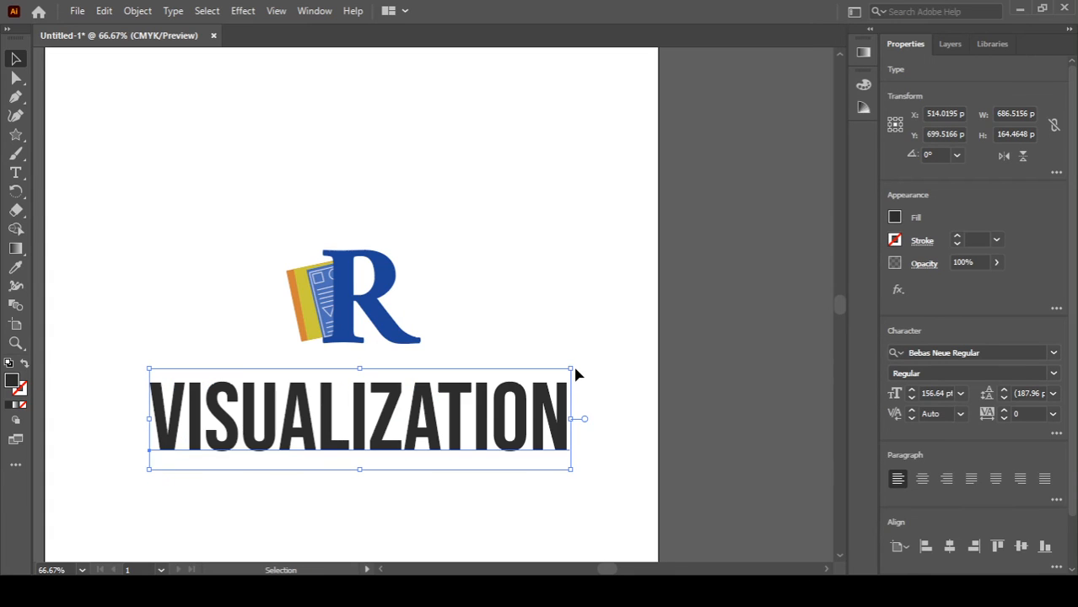
pyautogui.click(543, 327)
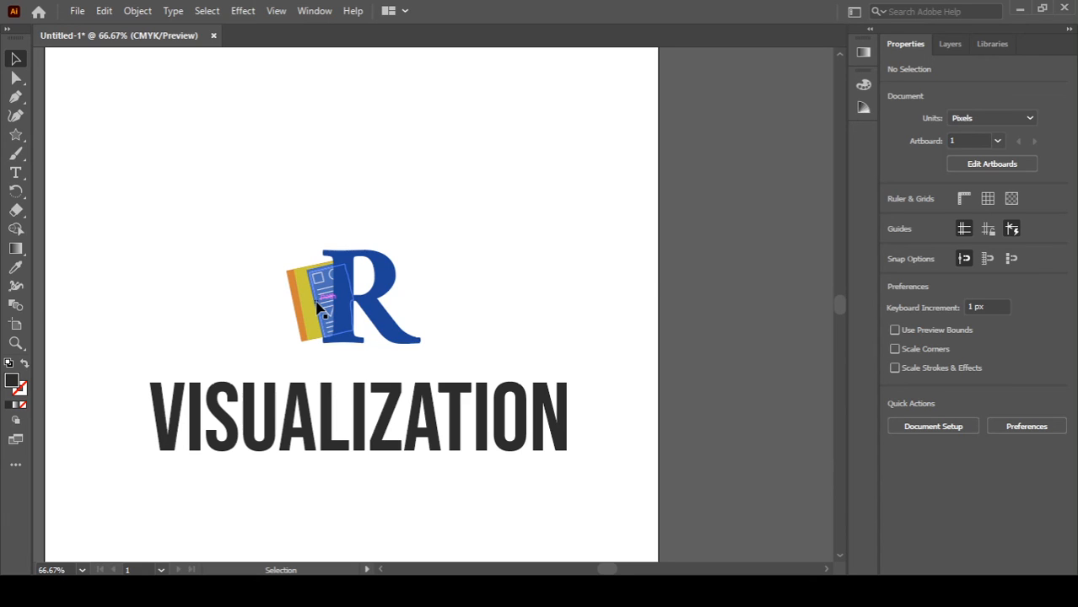
# Step: Inspect where the document illustration overlaps the R at close zoom
pyautogui.scroll(3, 321, 308)
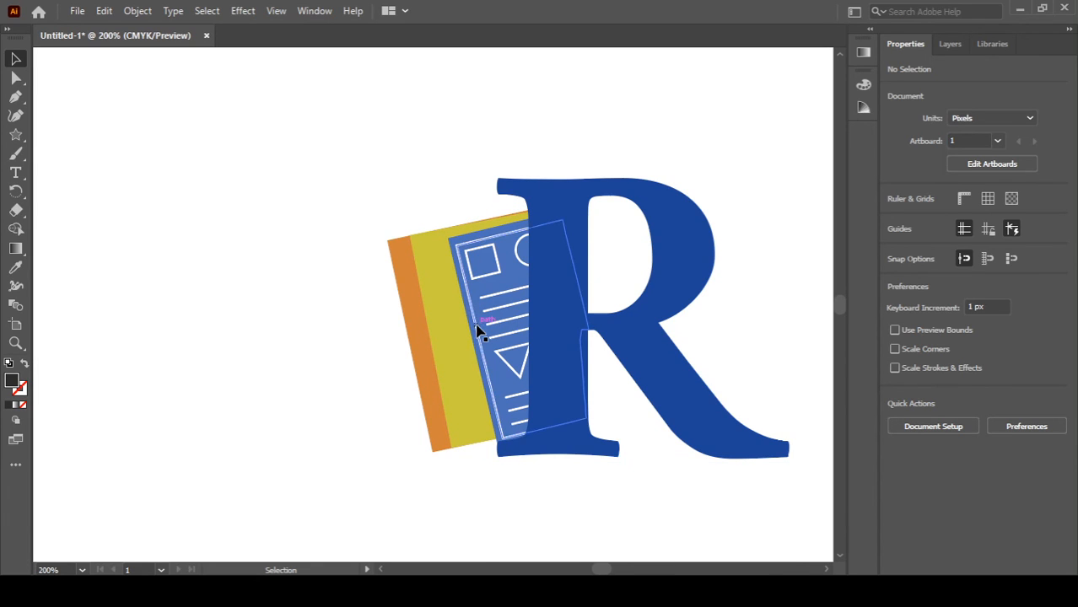
pyautogui.moveTo(477, 331); pyautogui.dragTo(444, 341)
pyautogui.click(446, 338)
pyautogui.click(313, 356)
pyautogui.scroll(-2, 313, 354)
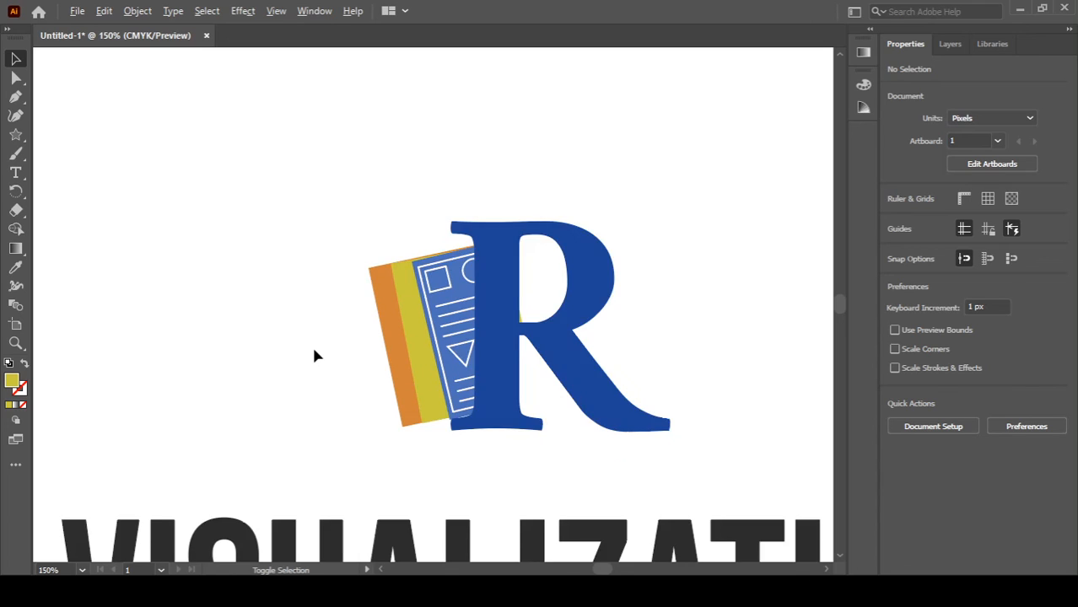
pyautogui.scroll(4, 479, 307)
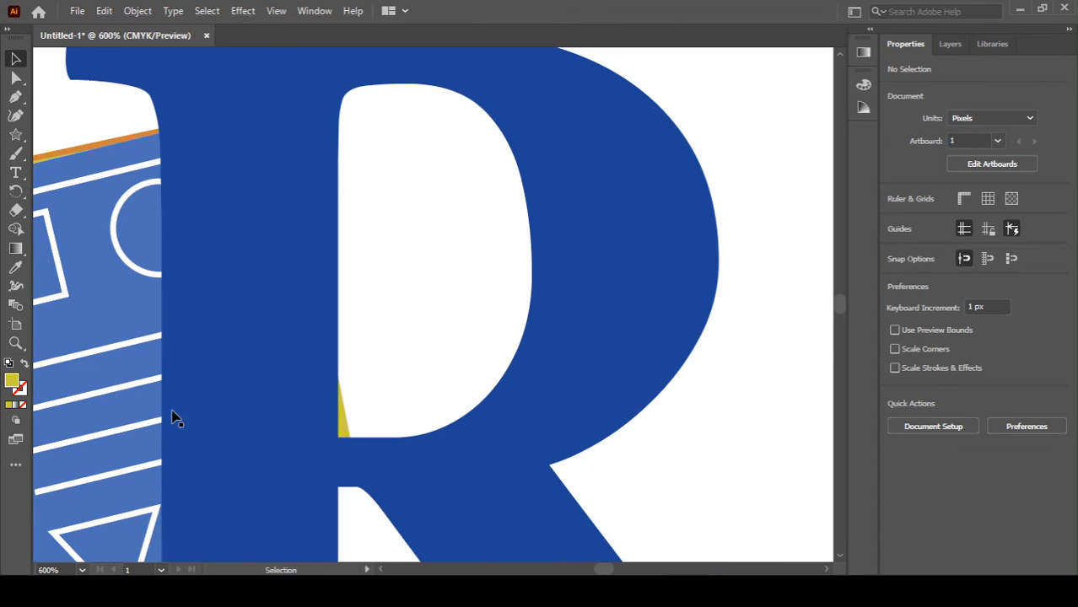
pyautogui.click(98, 371)
pyautogui.scroll(-2, 99, 371)
pyautogui.hscroll(-3, 99, 371)
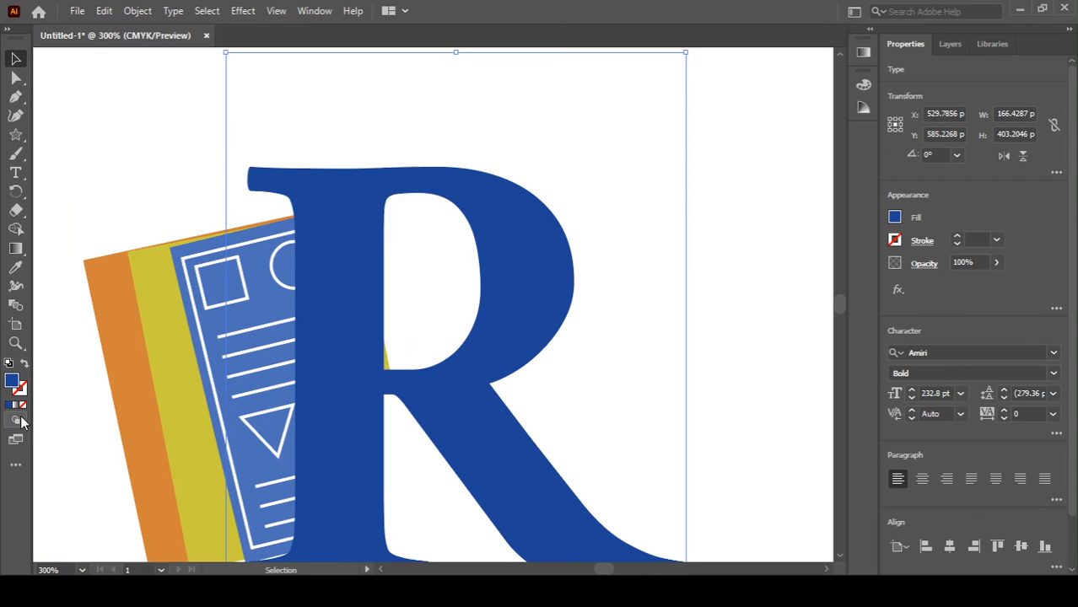
pyautogui.click(85, 417)
pyautogui.click(199, 373)
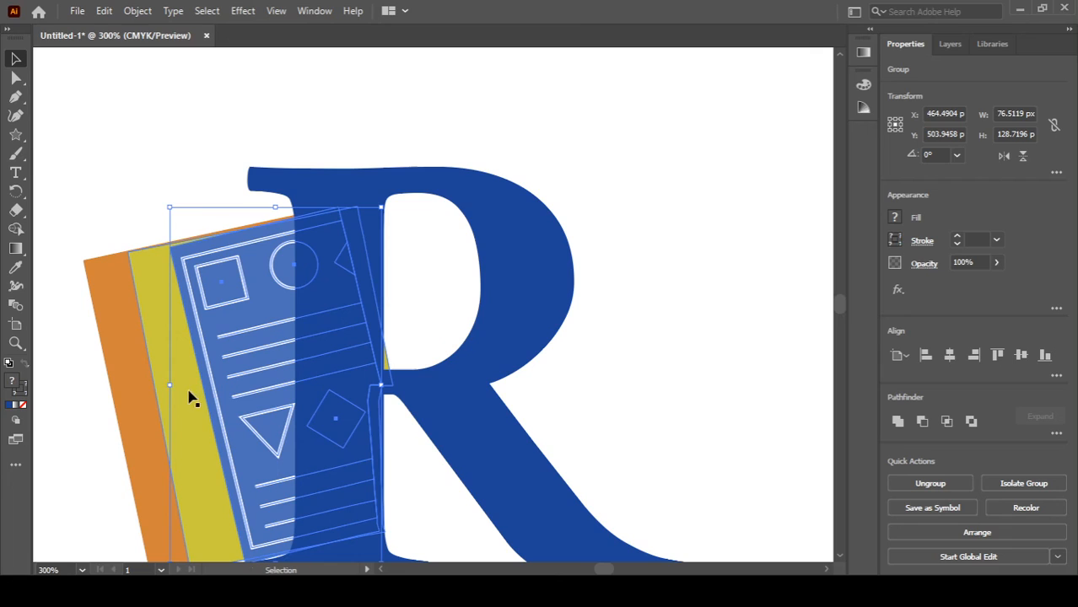
pyautogui.hotkey('shift', 'm')
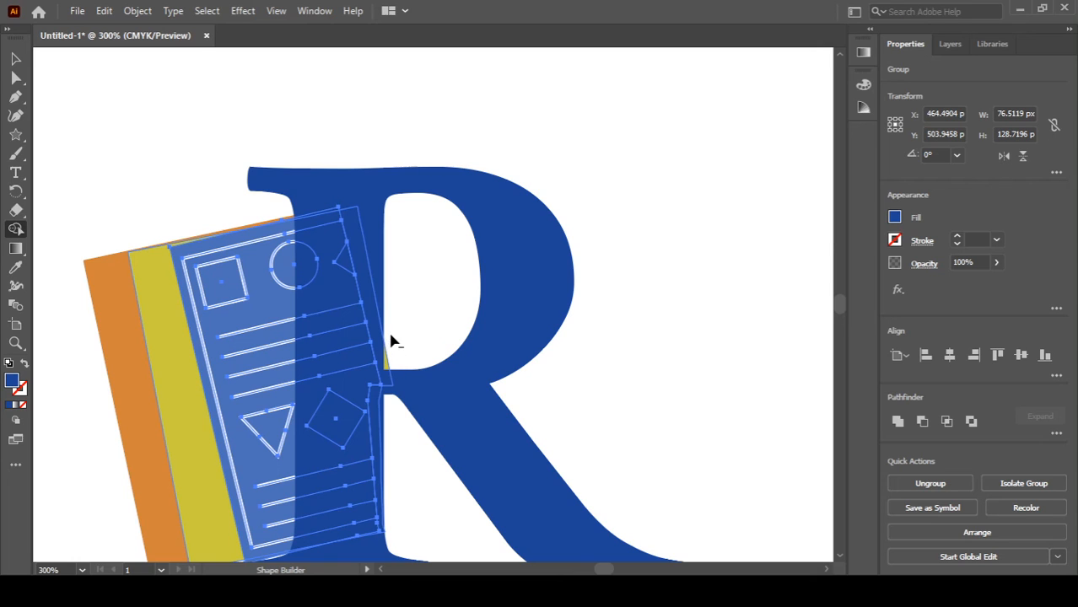
pyautogui.scroll(2, 229, 371)
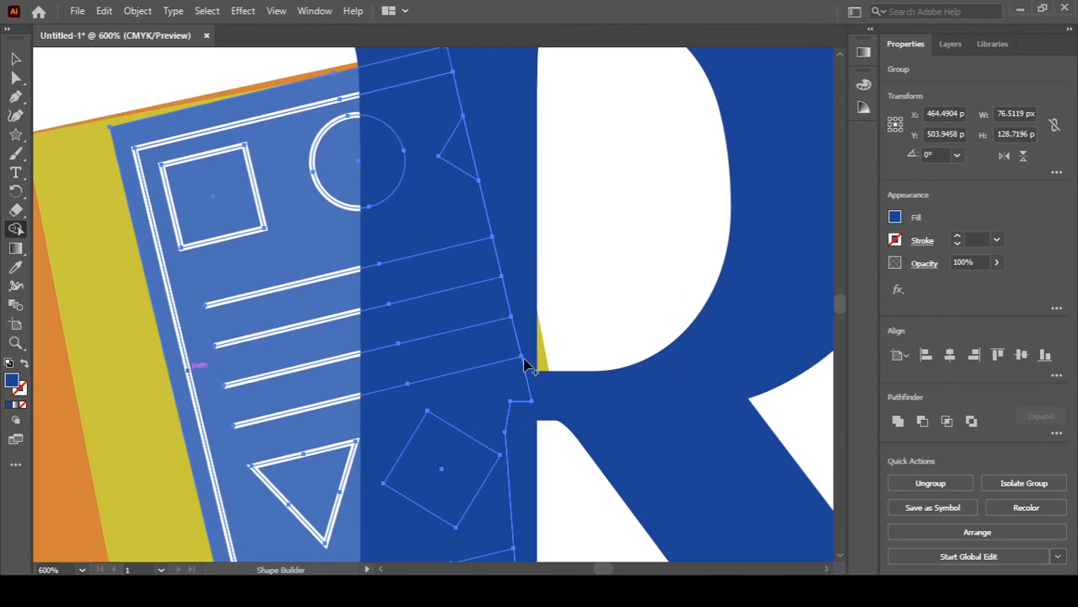
pyautogui.scroll(-1, 372, 371)
pyautogui.scroll(-1, 372, 371)
pyautogui.press('v')
pyautogui.hotkey('ctrl', 'shift', 'a')
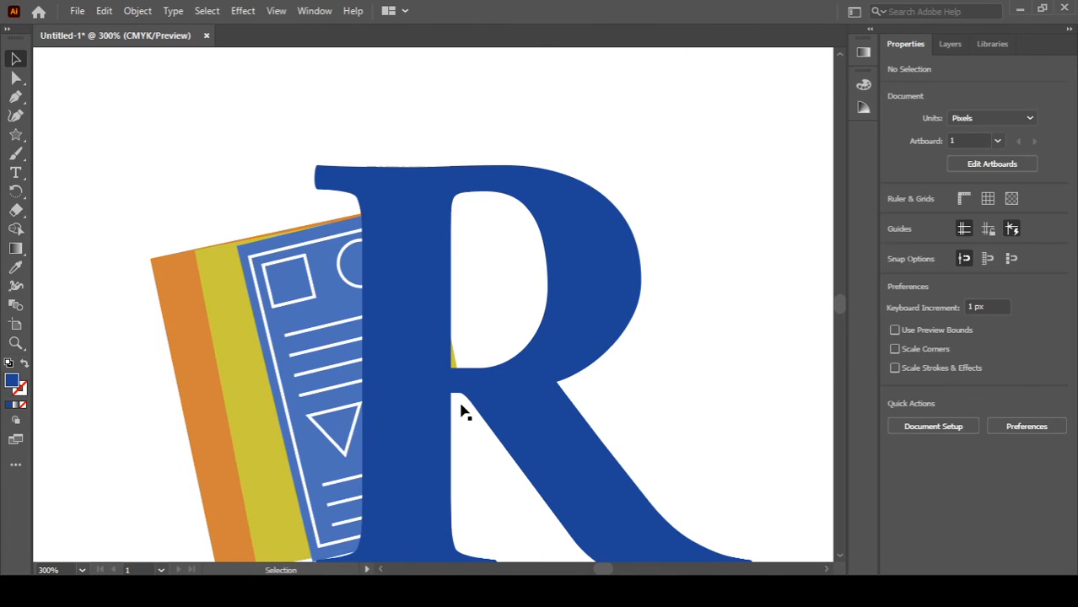
# Step: Merge the leftover sliver at the R's inner corner into the R with the Shape Builder tool
pyautogui.keyDown('shift'); pyautogui.click(258, 384); pyautogui.keyUp('shift')
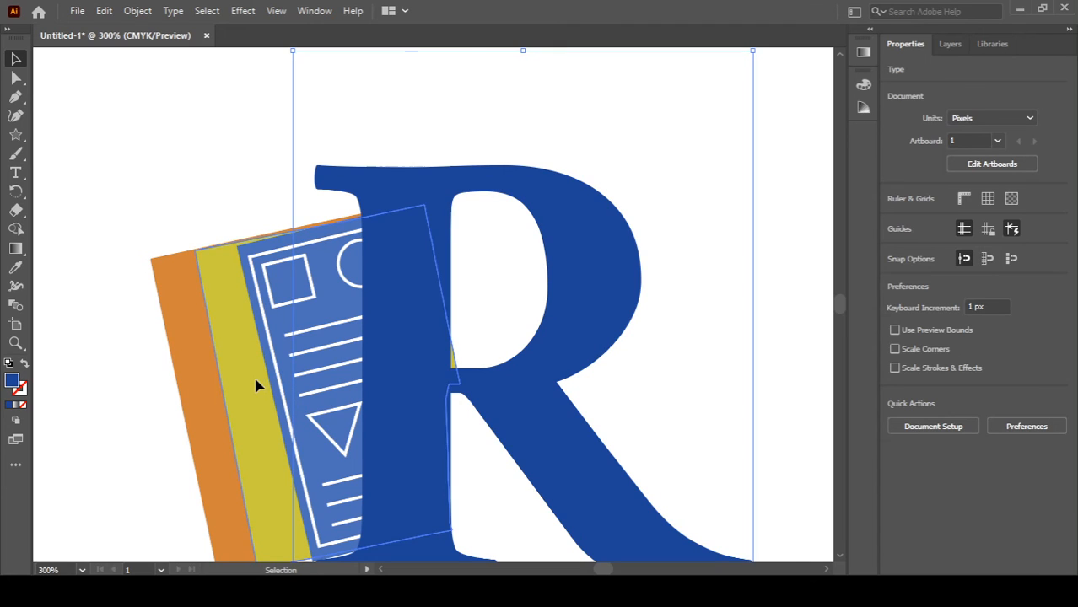
pyautogui.hotkey('shift', 'm')
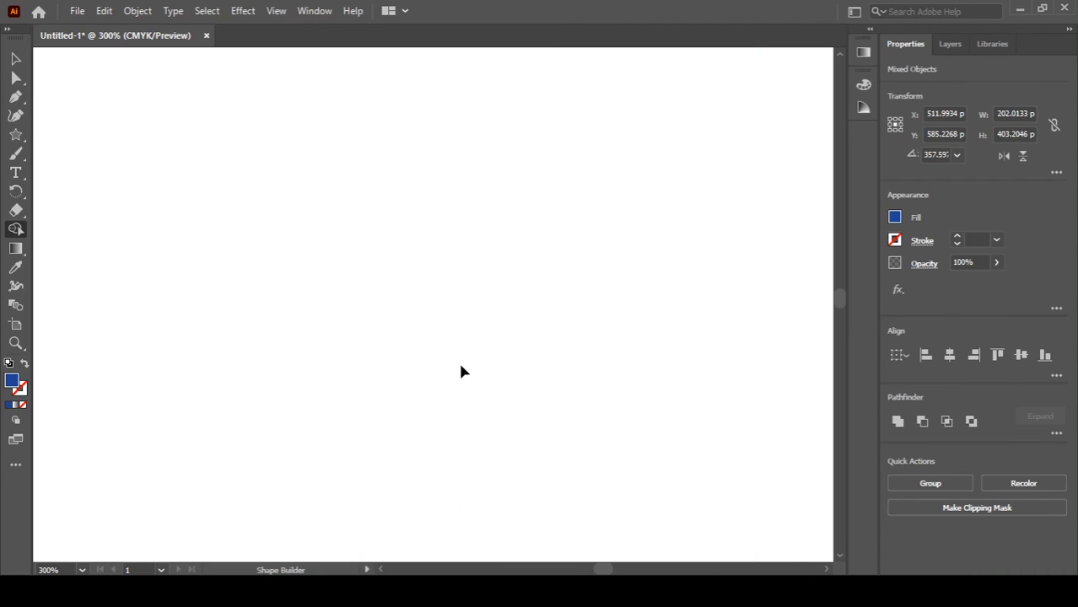
pyautogui.scroll(-3, 444, 389)
pyautogui.scroll(-9, 443, 457)
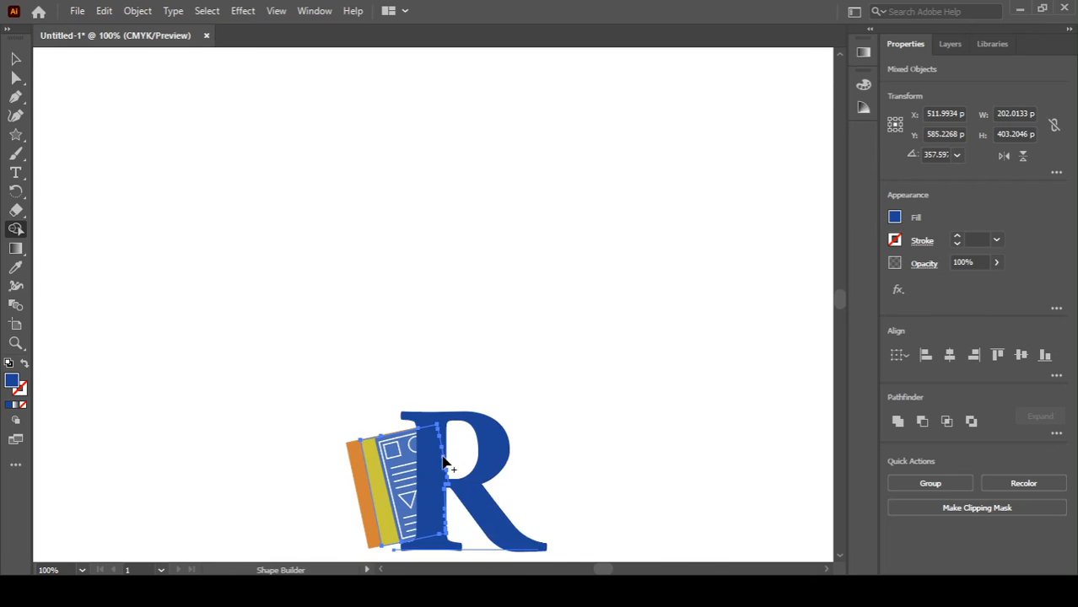
pyautogui.scroll(7, 444, 462)
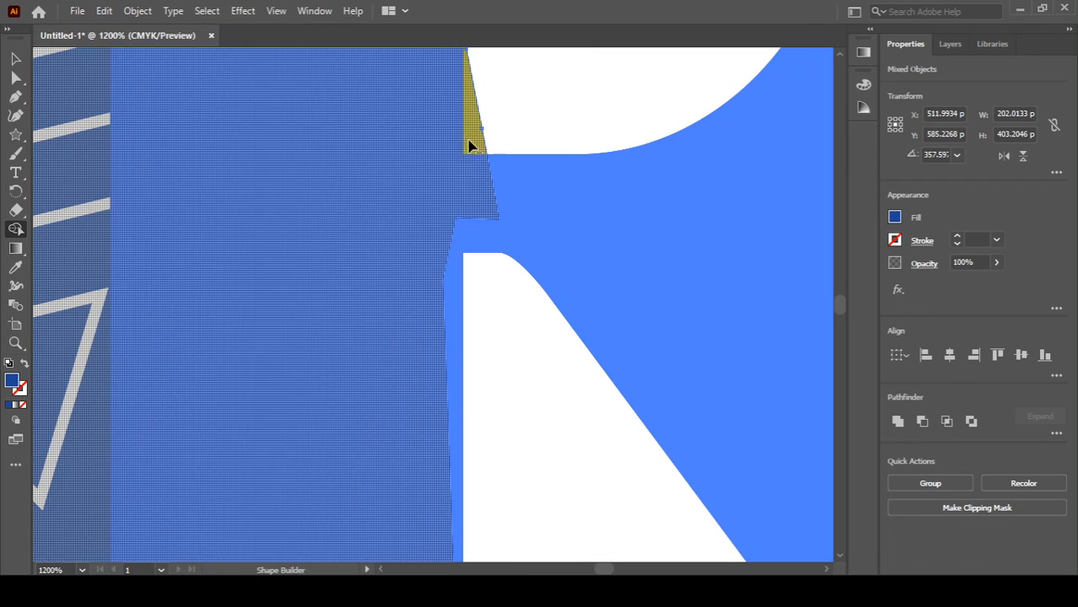
pyautogui.moveTo(469, 146)
pyautogui.mouseDown()
pyautogui.moveTo(475, 123)
pyautogui.moveTo(477, 131)
pyautogui.mouseUp()
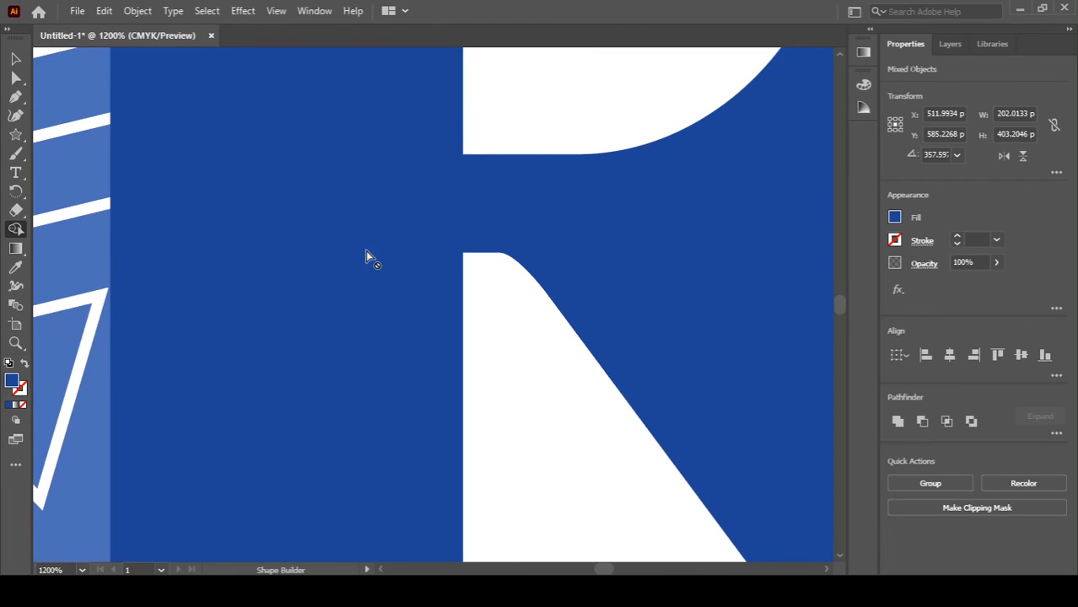
pyautogui.scroll(-6, 393, 337)
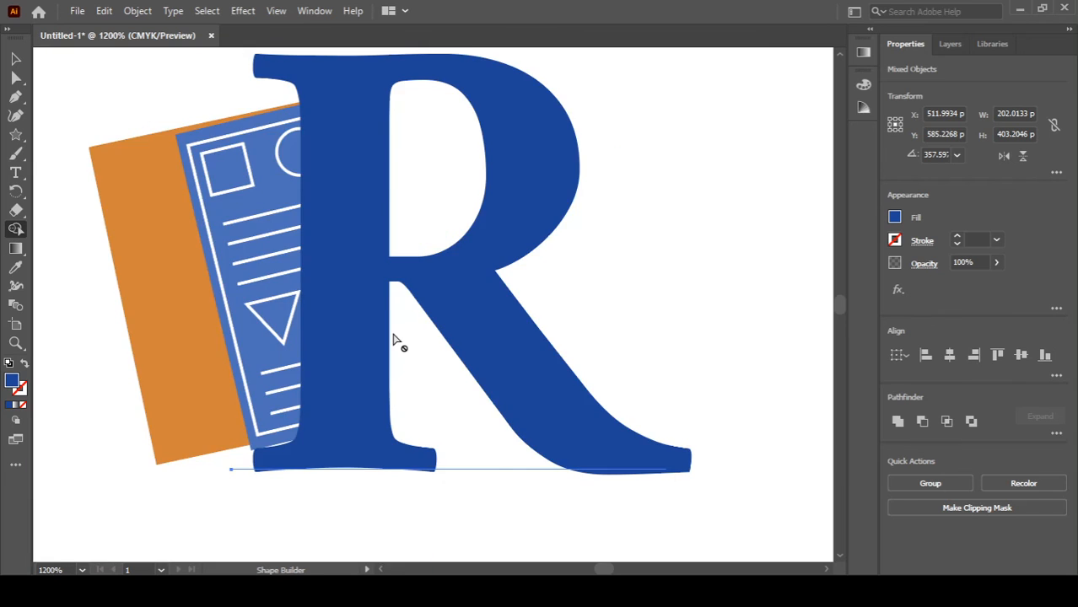
pyautogui.scroll(1, 392, 338)
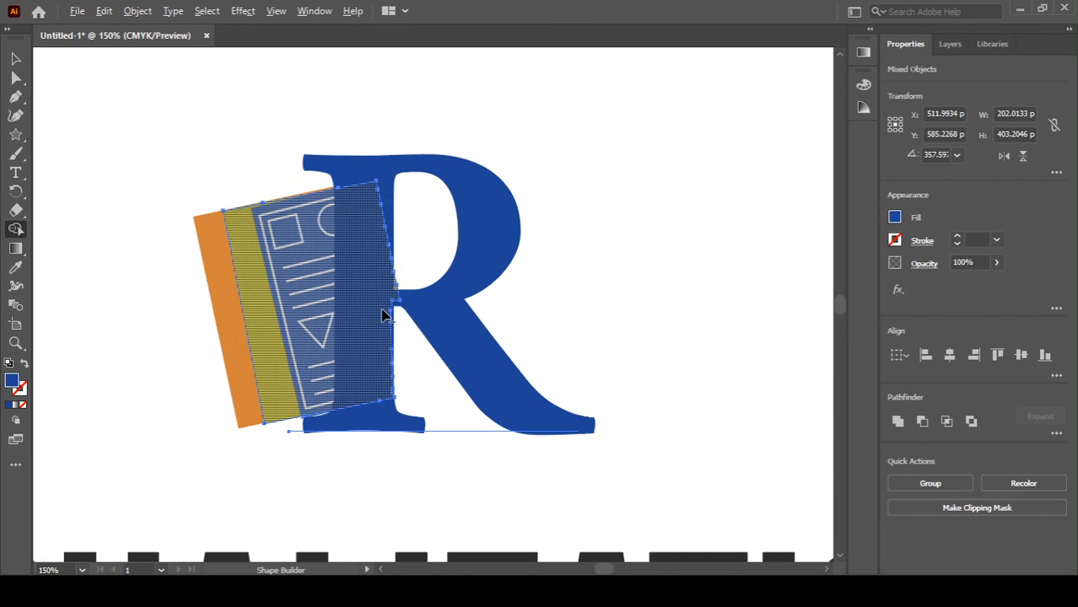
# Step: Inspect the yellow strip's outline and view the complete logo with its Visualization label
pyautogui.press('v')
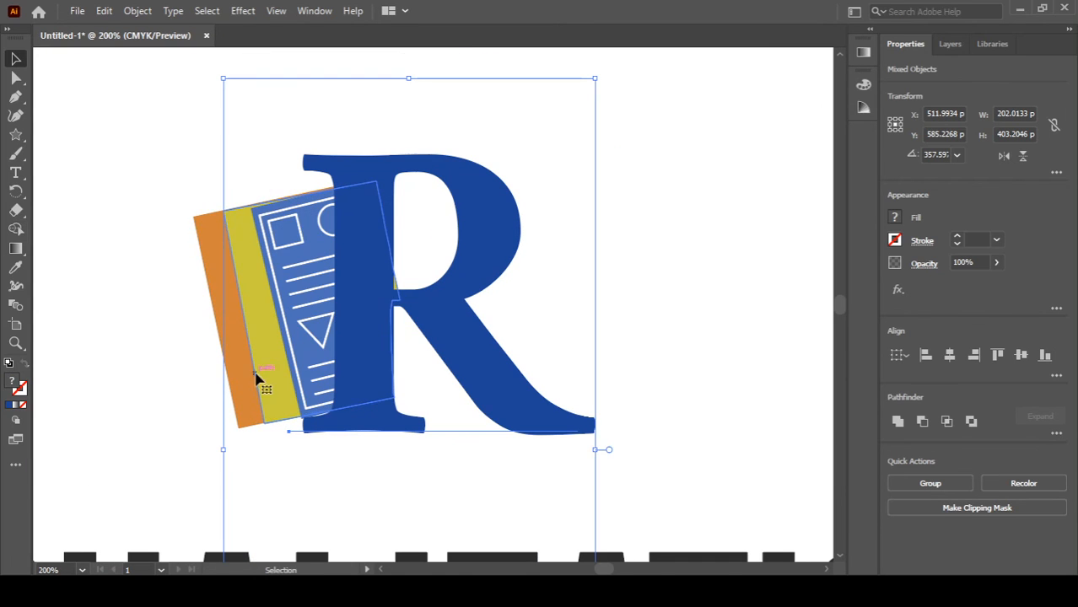
pyautogui.click(158, 357)
pyautogui.moveTo(261, 351); pyautogui.dragTo(259, 350)
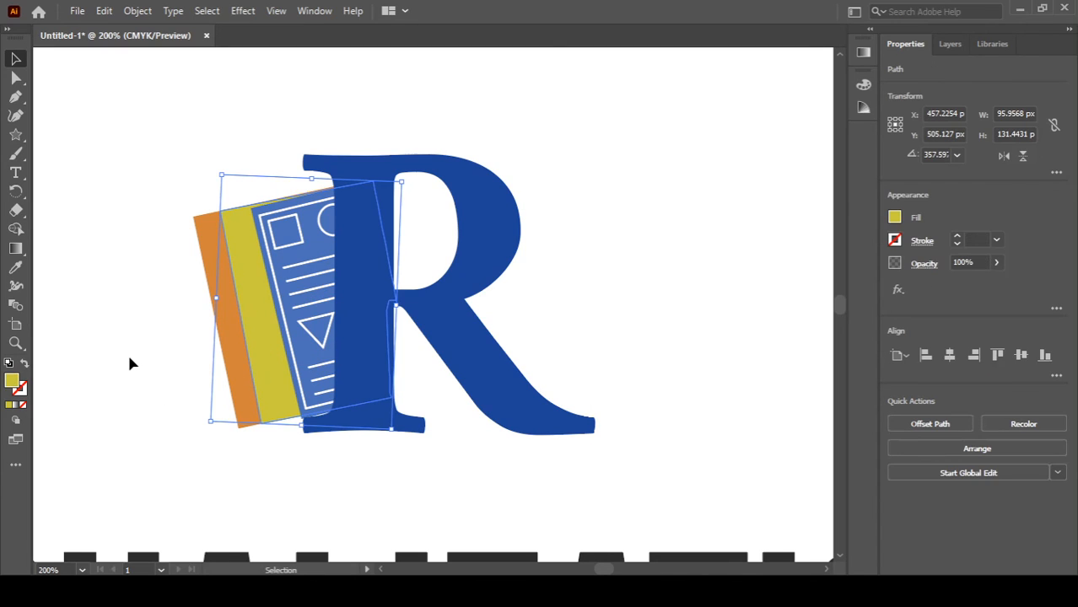
pyautogui.click(131, 362)
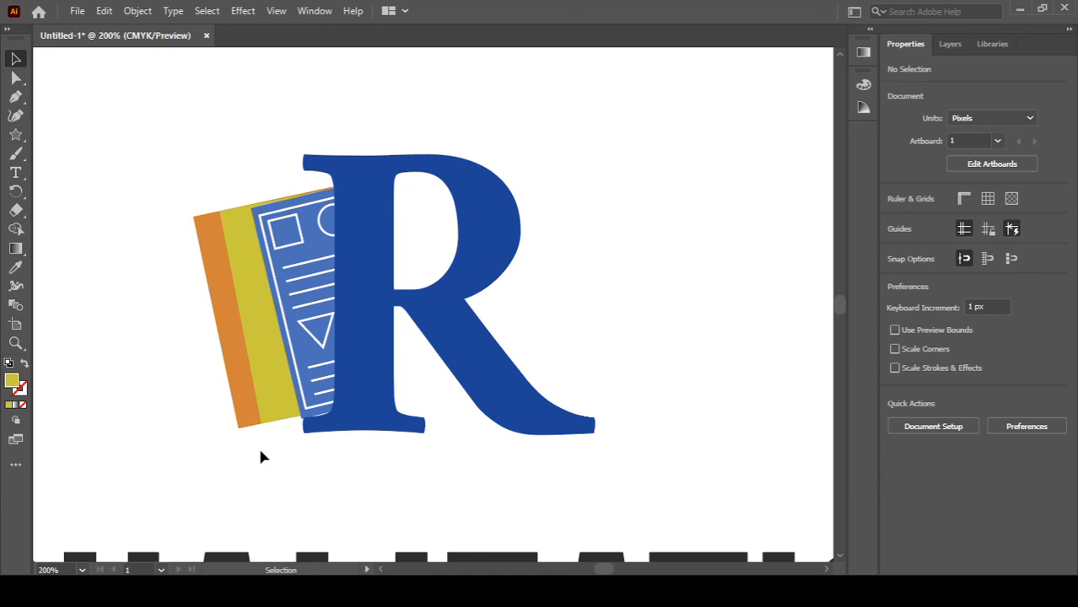
pyautogui.scroll(-2, 259, 451)
pyautogui.moveTo(248, 470); pyautogui.dragTo(345, 354)
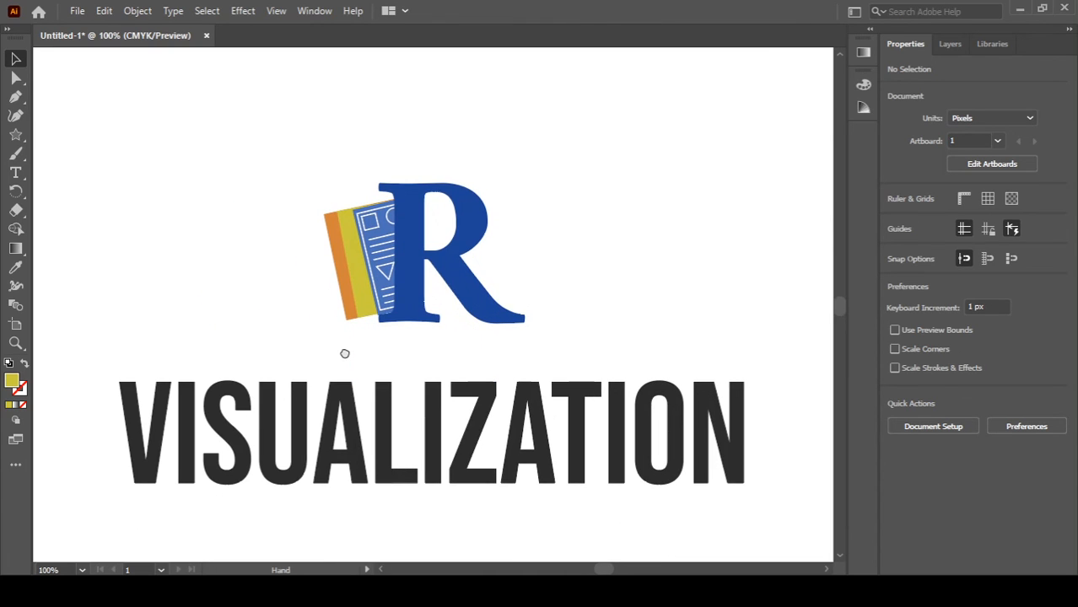